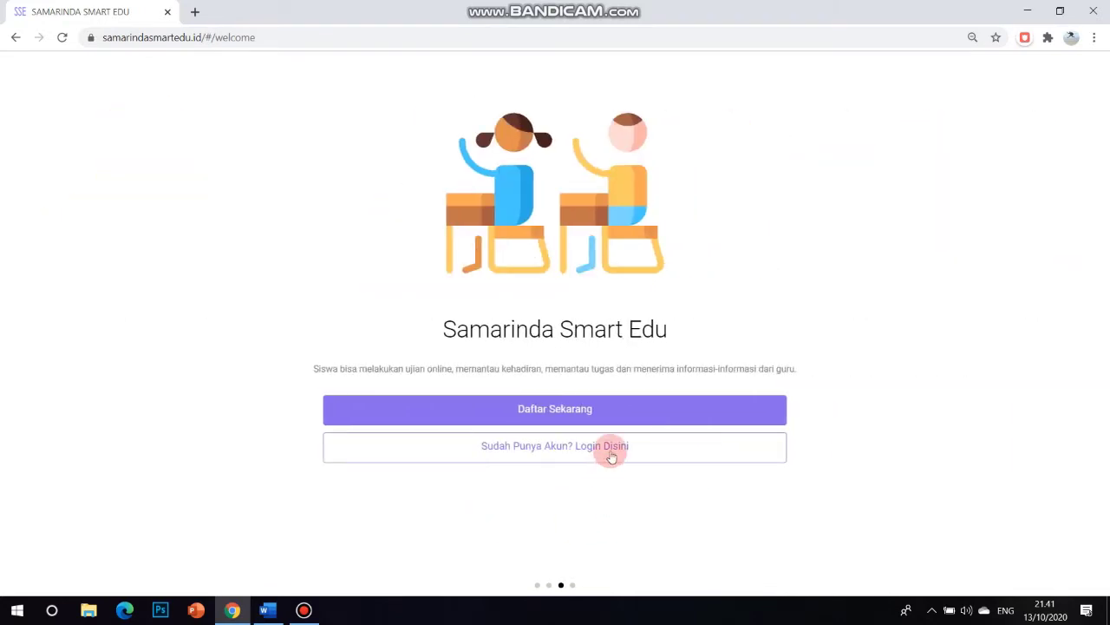
# Step: Log in to Samarinda Smart Edu in the Guru role with the prefilled account credentials
pyautogui.click(610, 454)
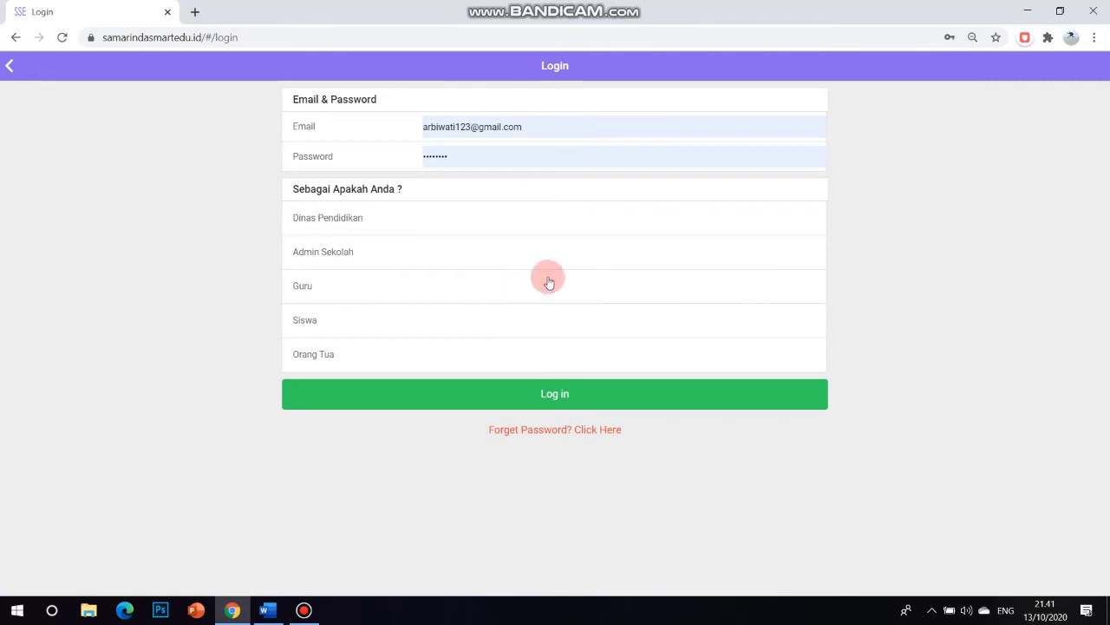
pyautogui.click(800, 290)
pyautogui.click(600, 396)
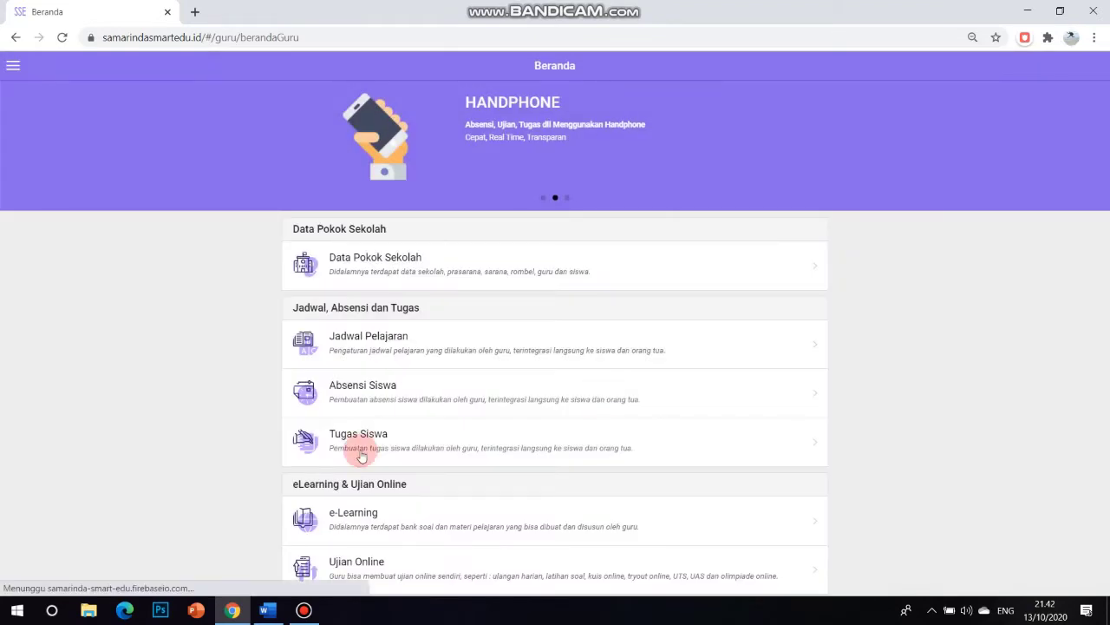
# Step: Open the e-Learning Bank Soal page and start adding a new question
pyautogui.click(7, 66)
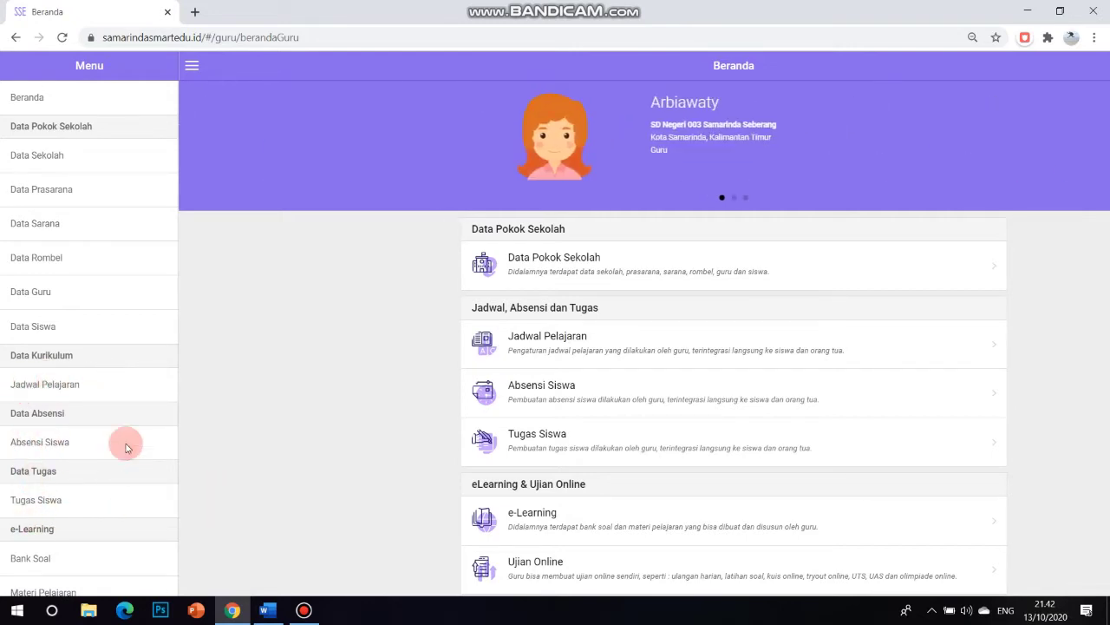
pyautogui.scroll(-1, 136, 417)
pyautogui.scroll(-1, 100, 434)
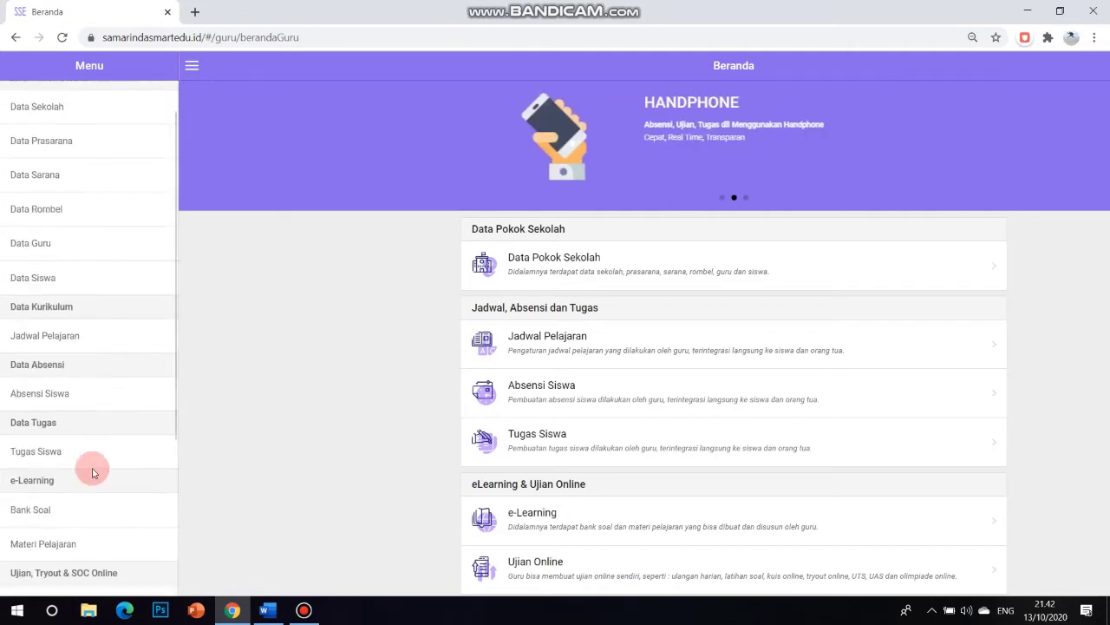
pyautogui.click(38, 510)
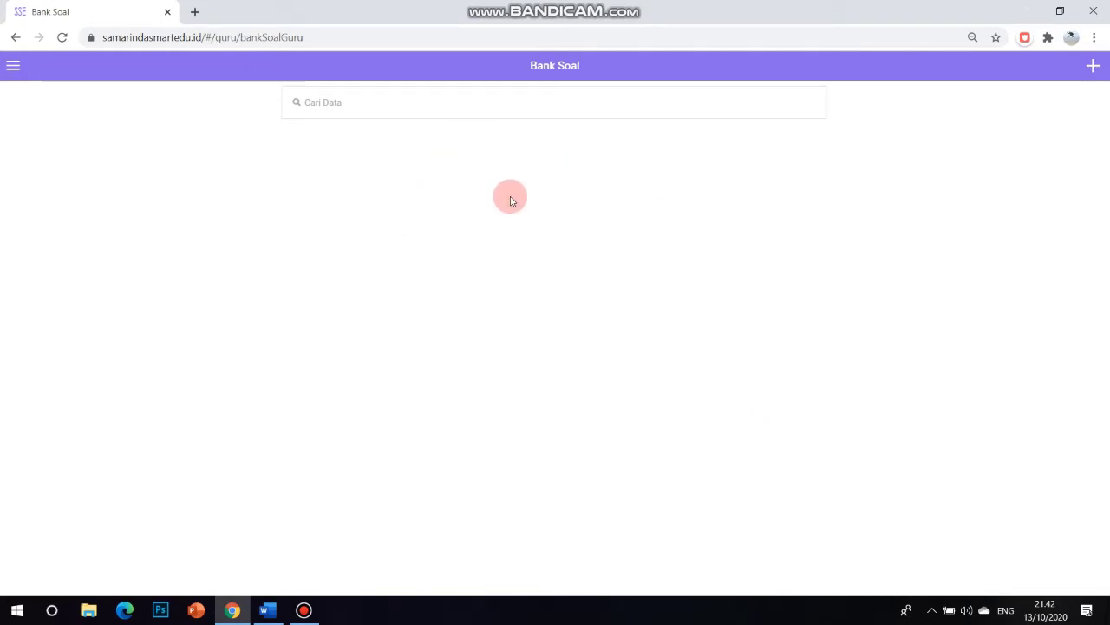
pyautogui.click(1095, 69)
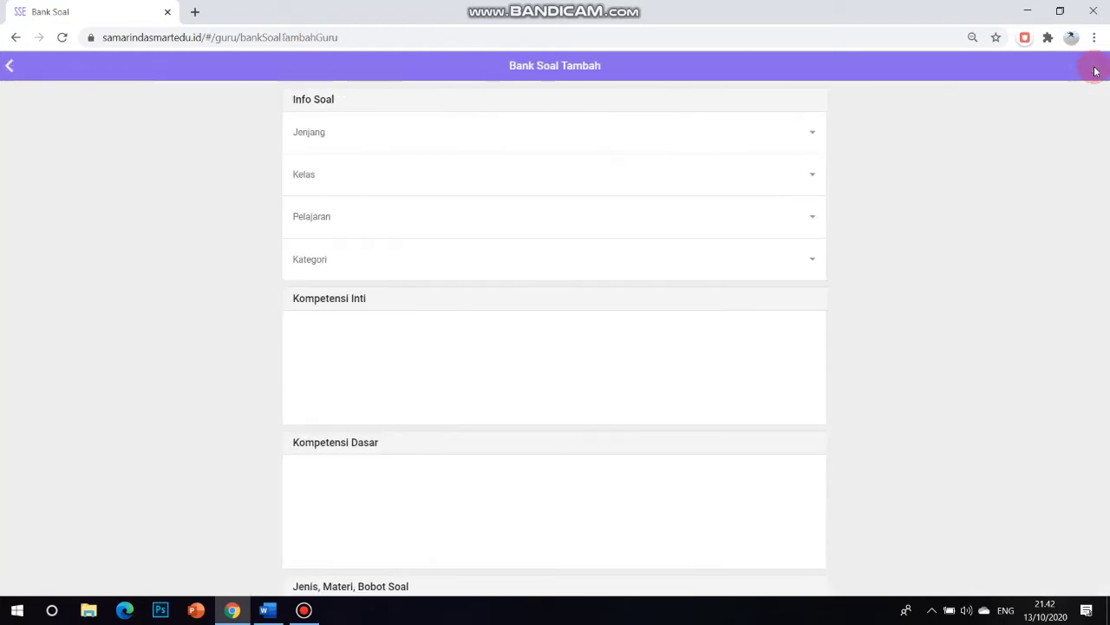
# Step: Set the new question's Jenjang to SD and its Kelas to 1
pyautogui.click(803, 132)
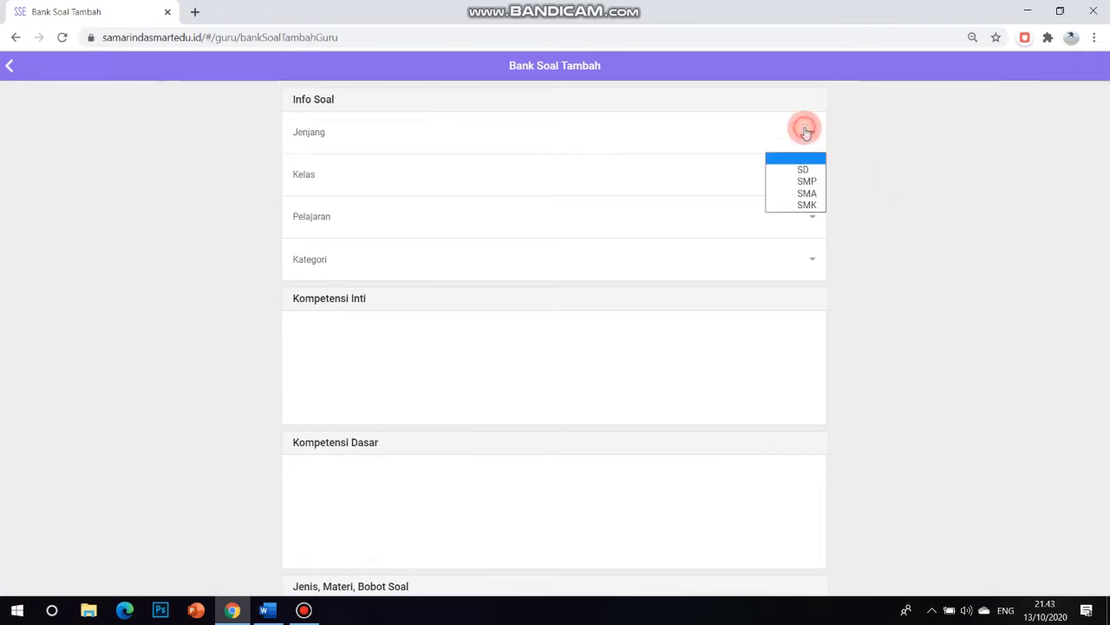
pyautogui.click(804, 170)
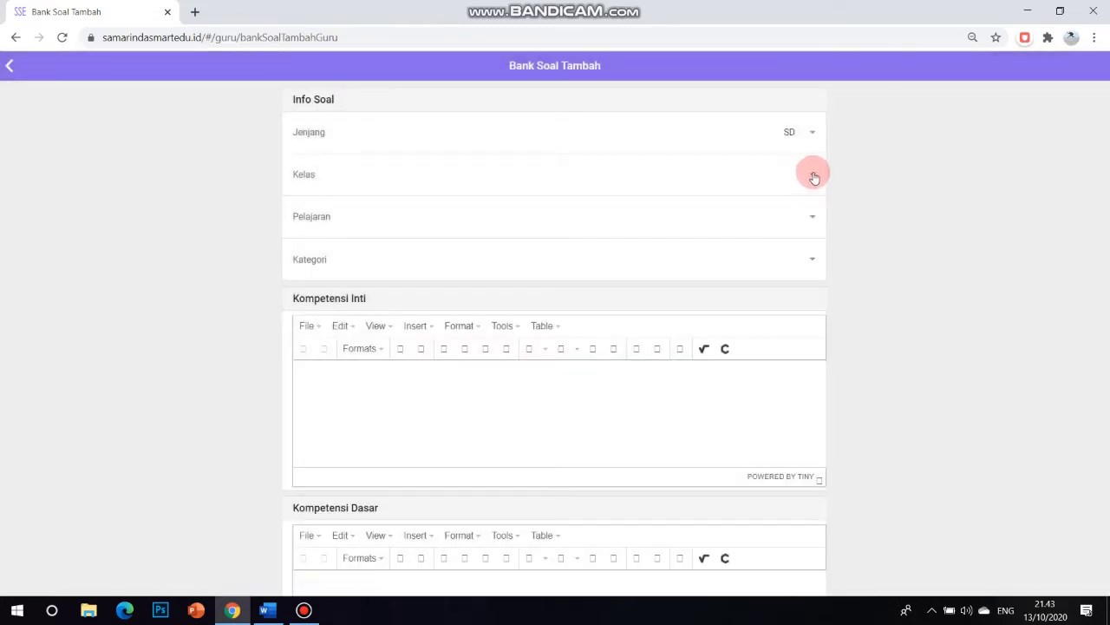
pyautogui.click(807, 176)
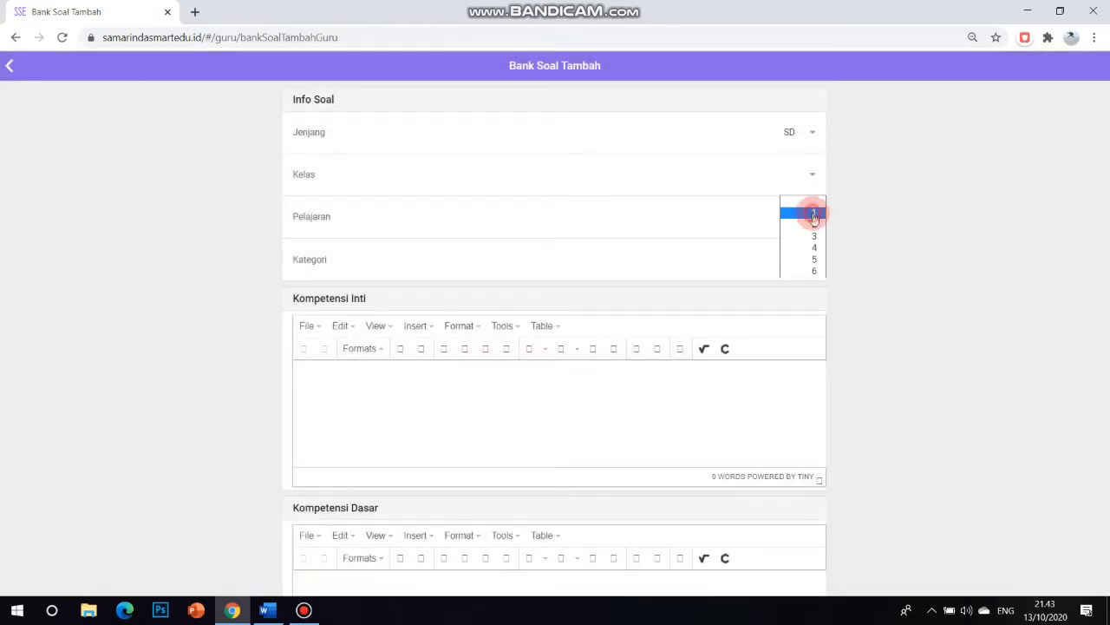
pyautogui.click(814, 214)
# Step: Set Pelajaran to Bahasa Indonesia and Kategori to Soal Umum
pyautogui.click(813, 219)
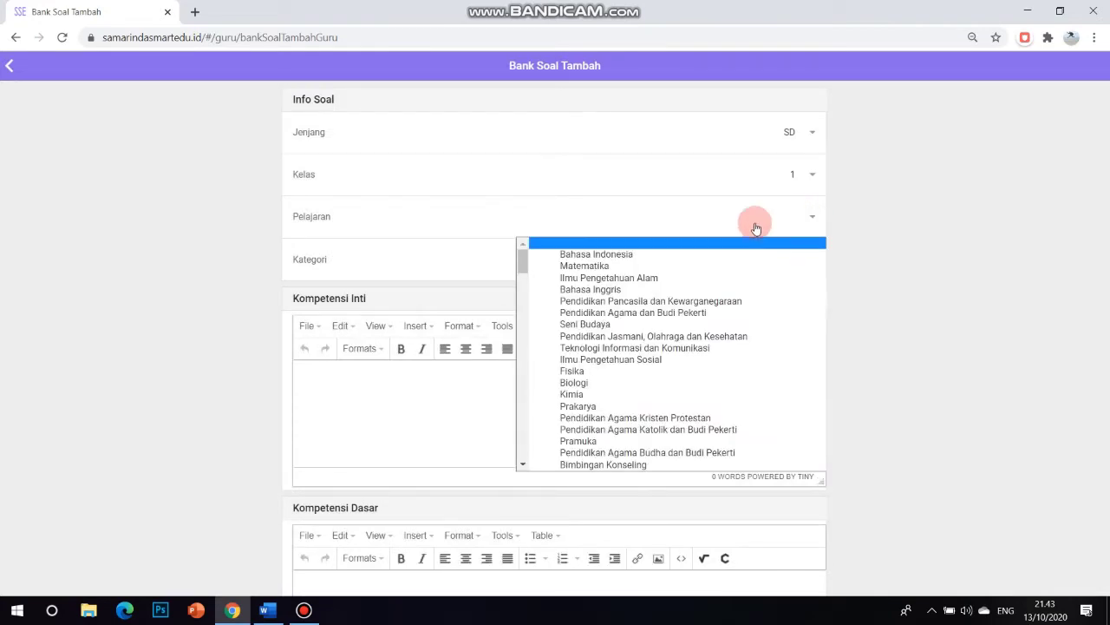
pyautogui.click(620, 257)
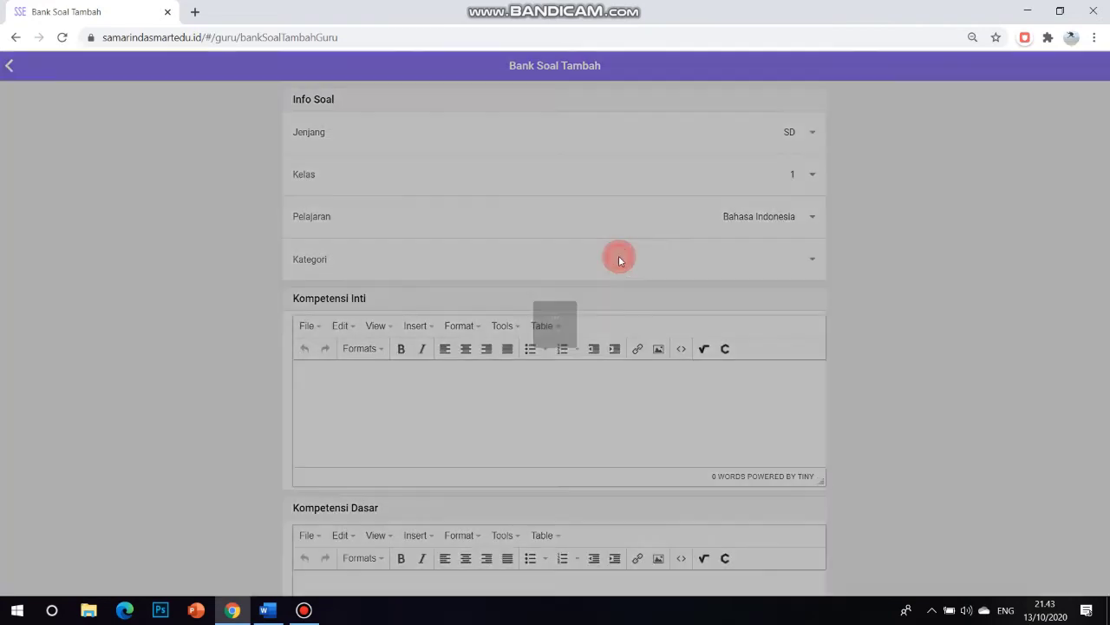
pyautogui.click(810, 256)
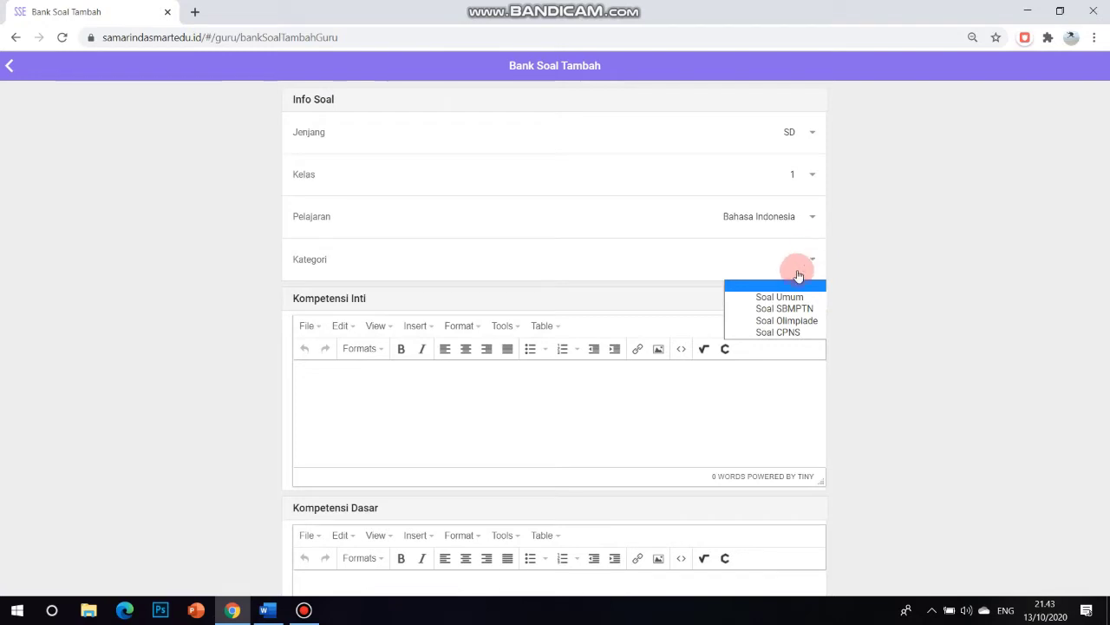
pyautogui.click(794, 310)
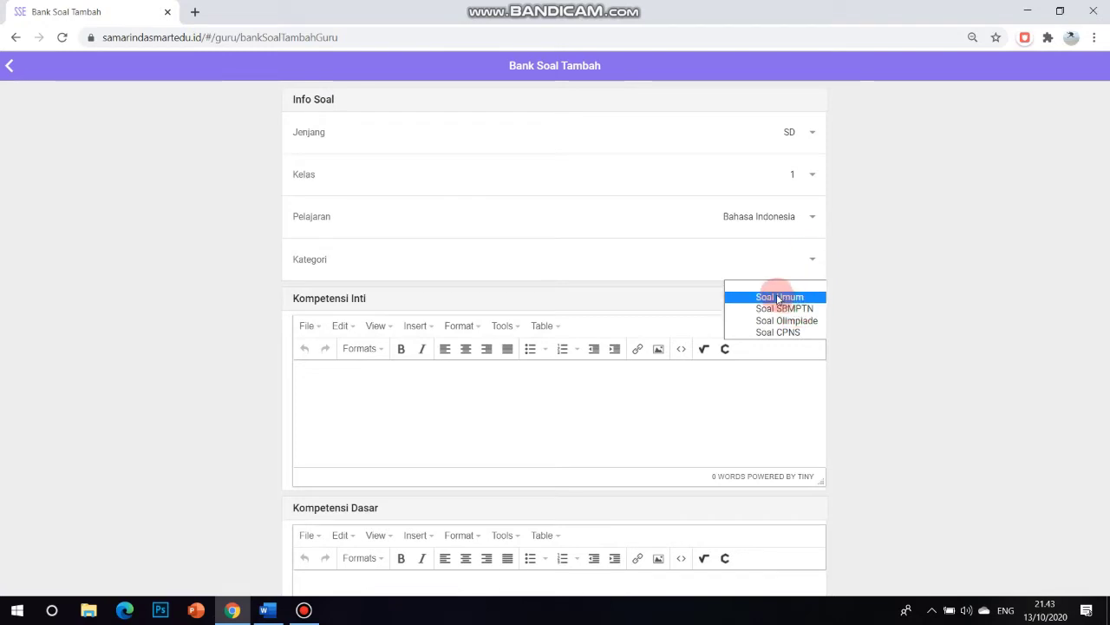
pyautogui.click(779, 299)
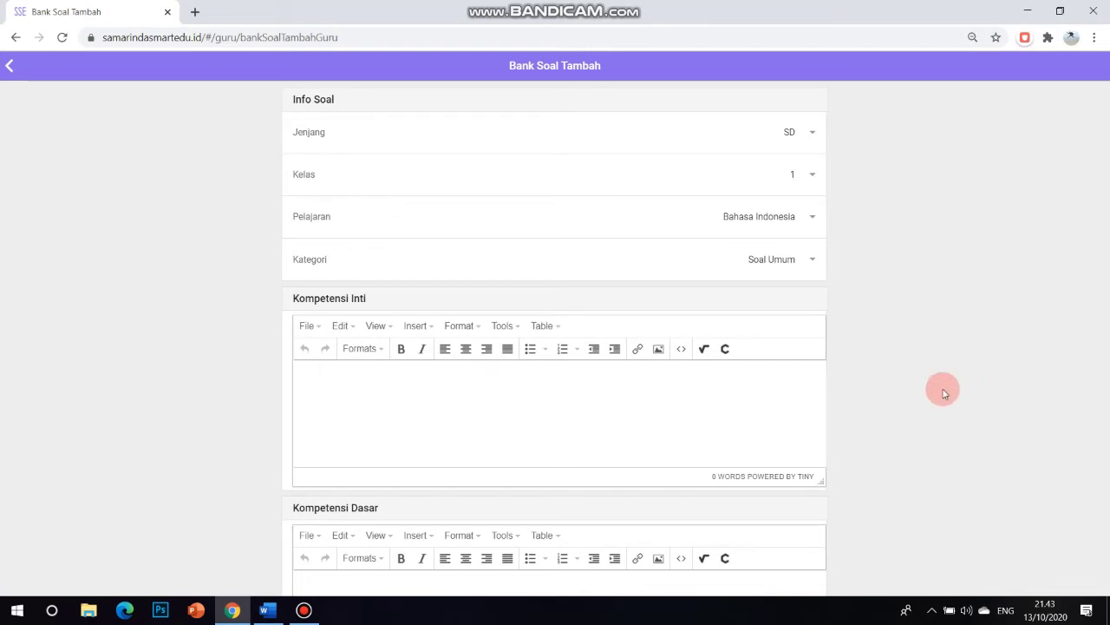
# Step: Enter a hyphen as placeholder text in both Kompetensi Inti and Kompetensi Dasar
pyautogui.scroll(-2, 944, 394)
pyautogui.scroll(-2, 943, 401)
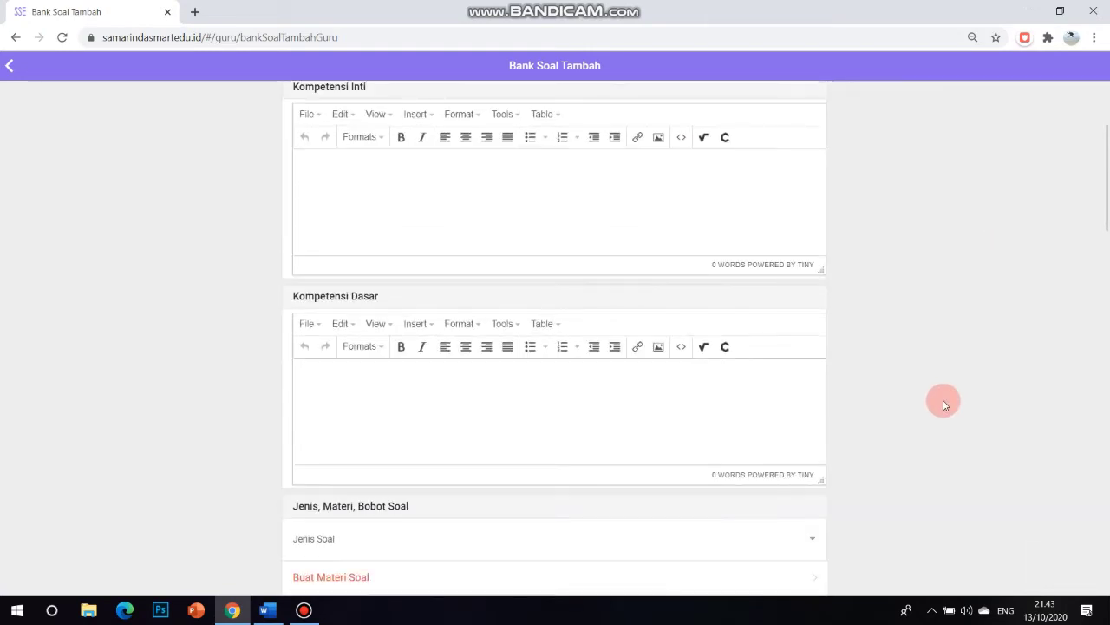
pyautogui.scroll(1, 920, 408)
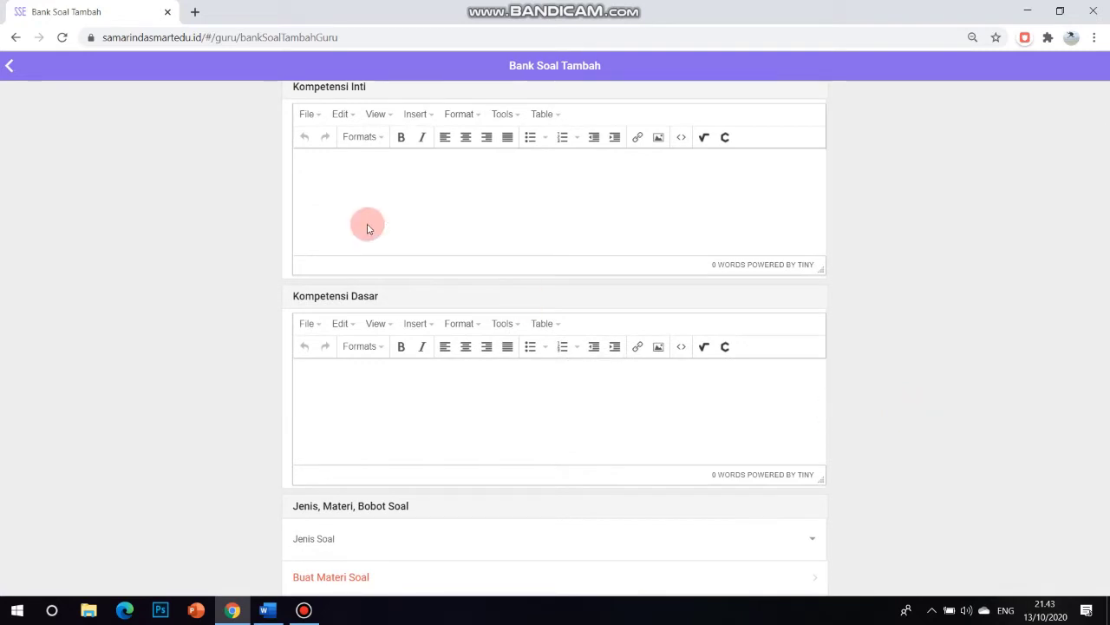
pyautogui.click(344, 170)
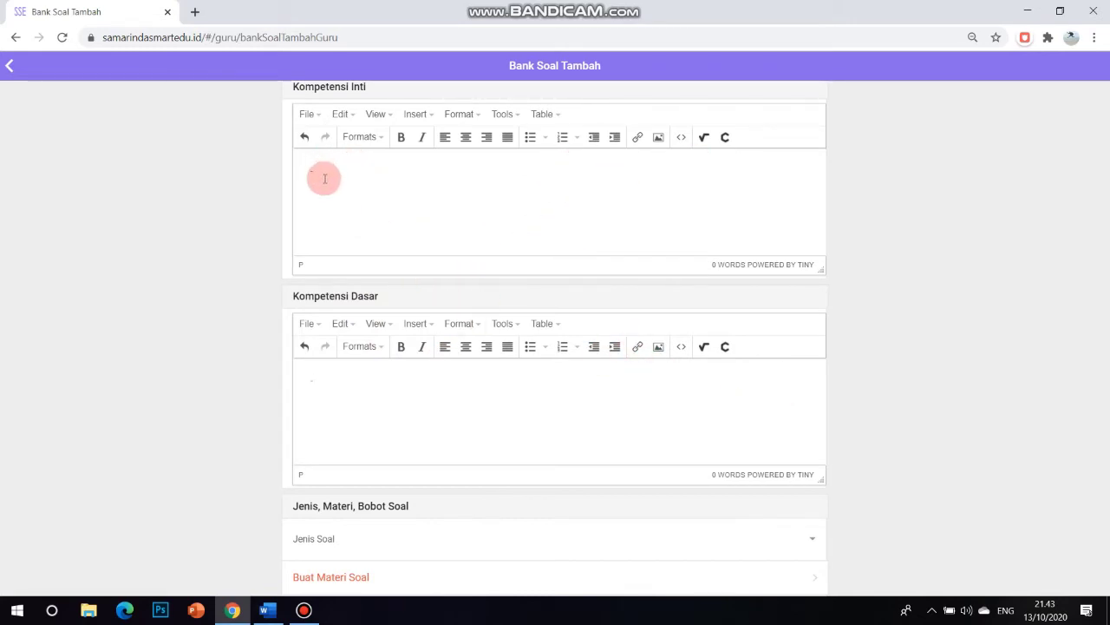
pyautogui.moveTo(324, 172); pyautogui.dragTo(296, 168)
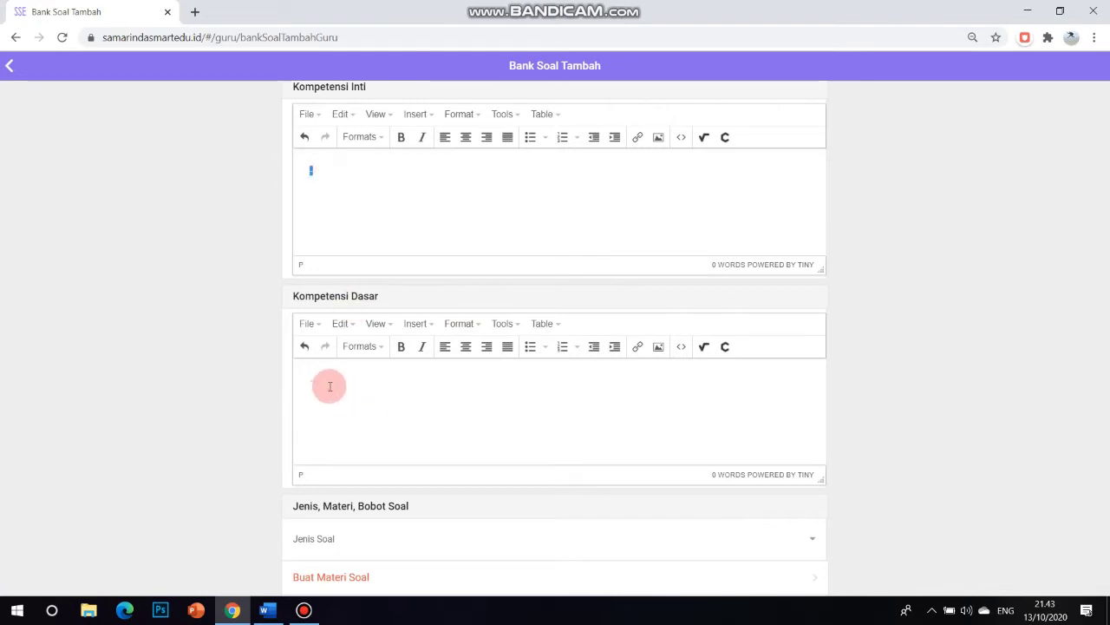
pyautogui.moveTo(306, 379); pyautogui.dragTo(302, 379)
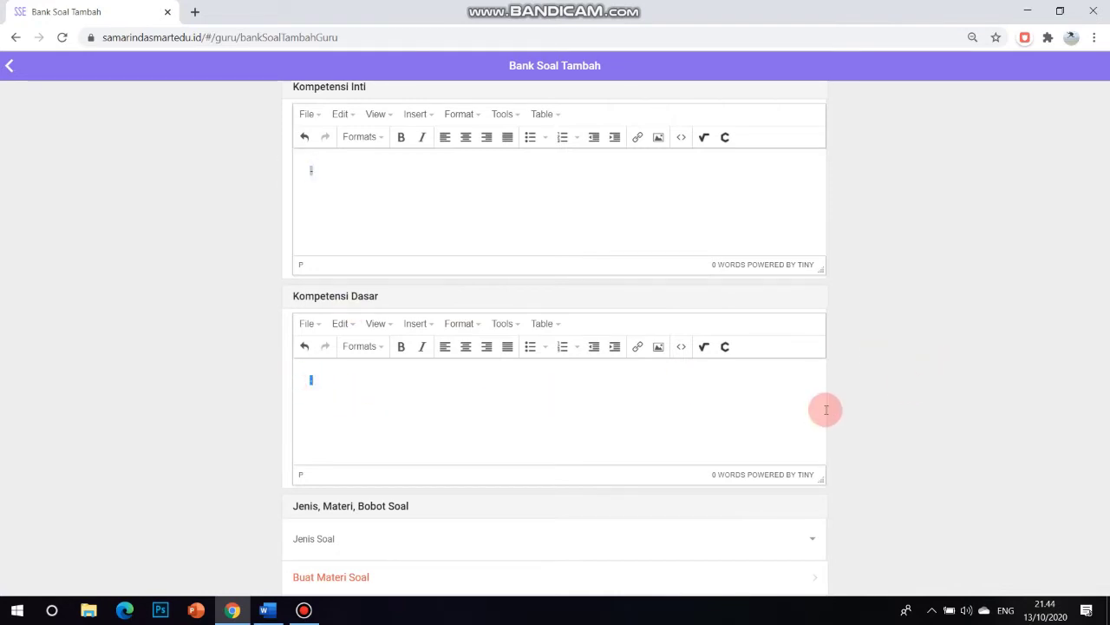
# Step: Set the question's Jenis Soal to Pilihan Ganda
pyautogui.scroll(-2, 650, 513)
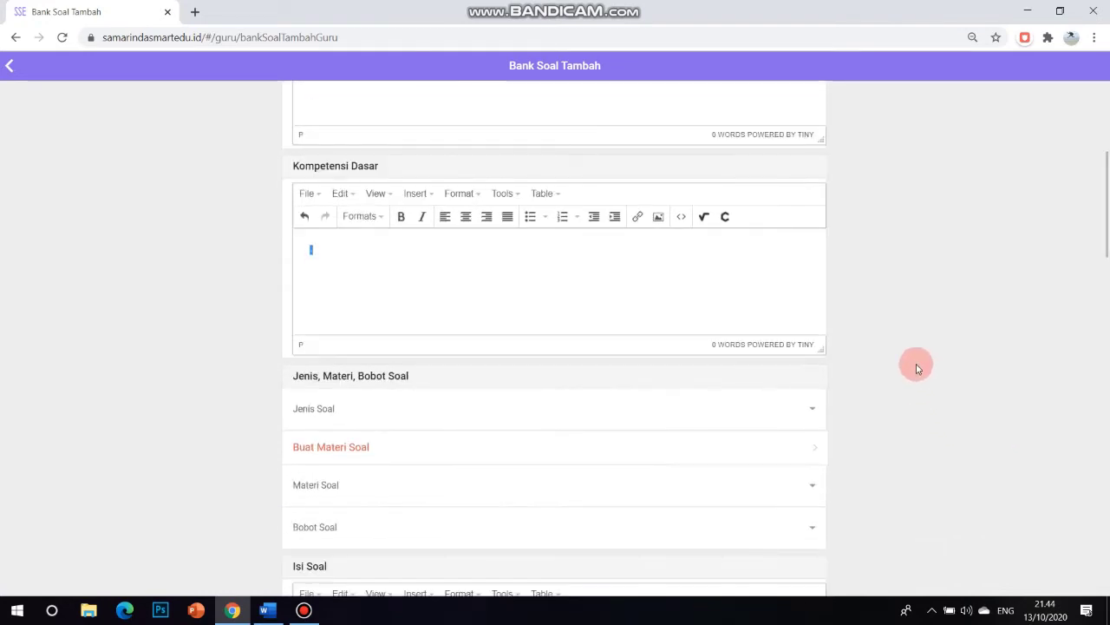
pyautogui.scroll(-1, 914, 364)
pyautogui.scroll(-1, 917, 372)
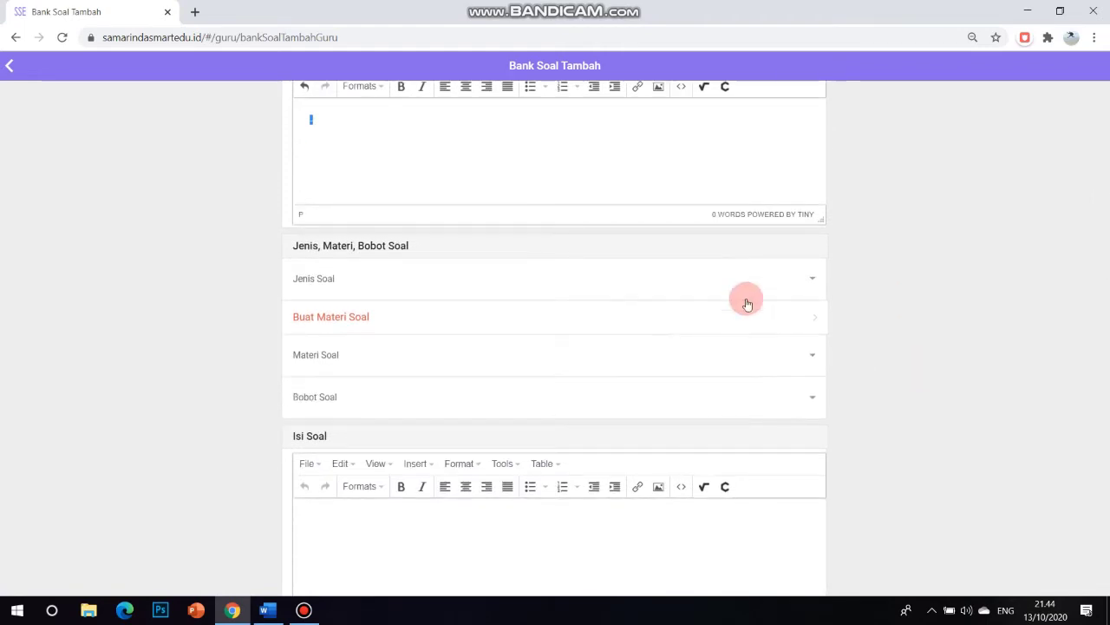
pyautogui.click(808, 282)
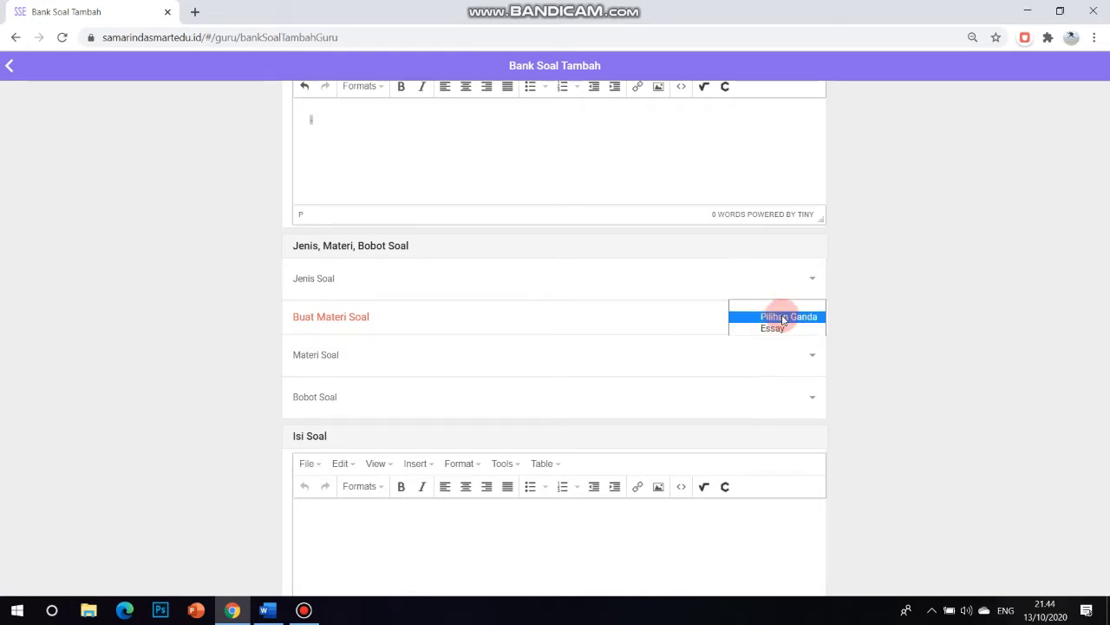
pyautogui.click(783, 318)
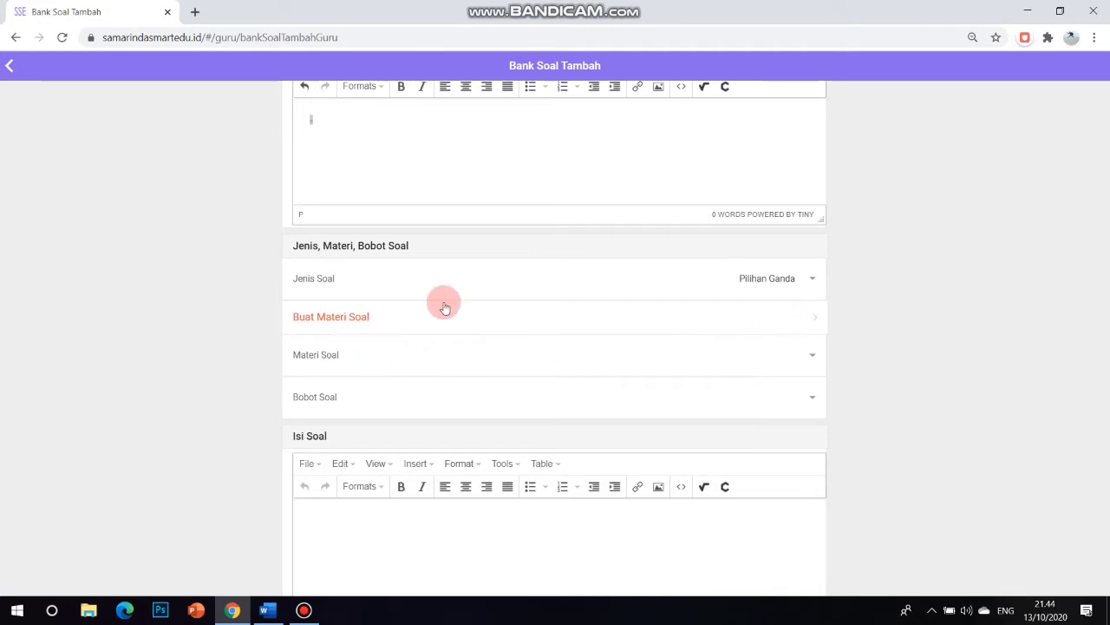
# Step: Set Materi Soal to BAHASA INDONESIA and Bobot Soal to Sedang
pyautogui.click(810, 358)
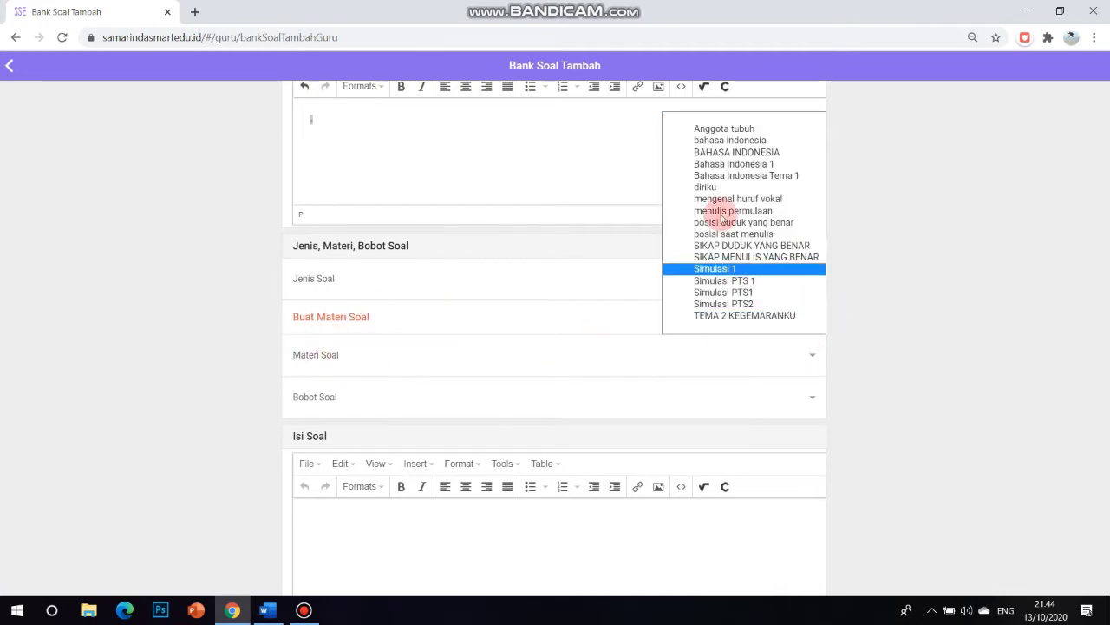
pyautogui.click(746, 154)
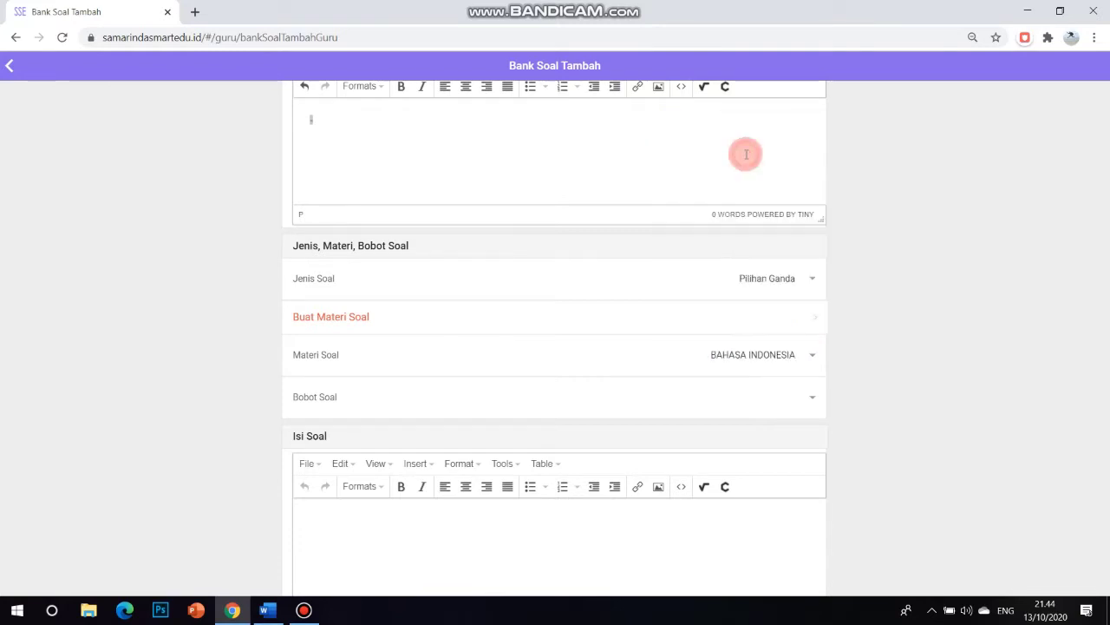
pyautogui.click(809, 396)
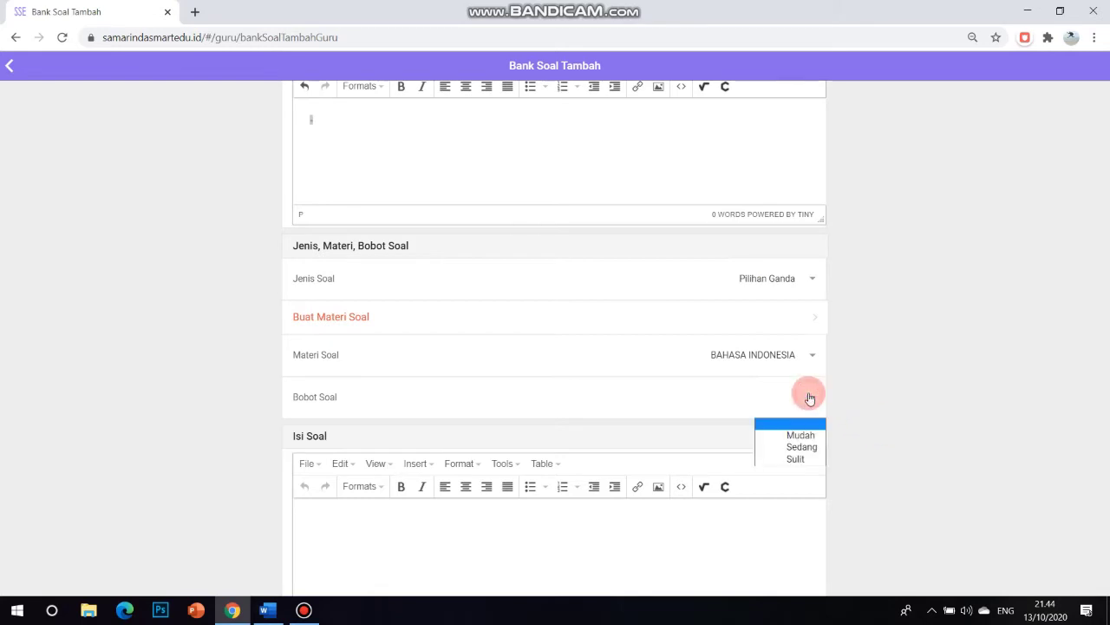
pyautogui.click(781, 448)
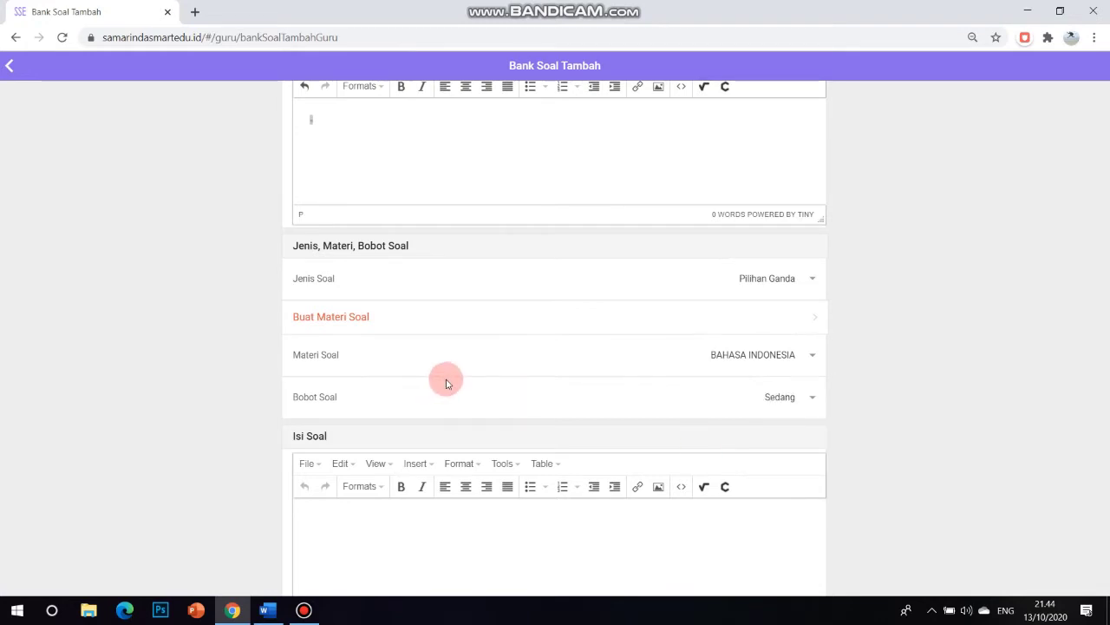
# Step: Place the cursor in the empty Isi Soal editor and switch to the Word document containing the sample questions
pyautogui.scroll(-1, 447, 383)
pyautogui.scroll(-1, 447, 383)
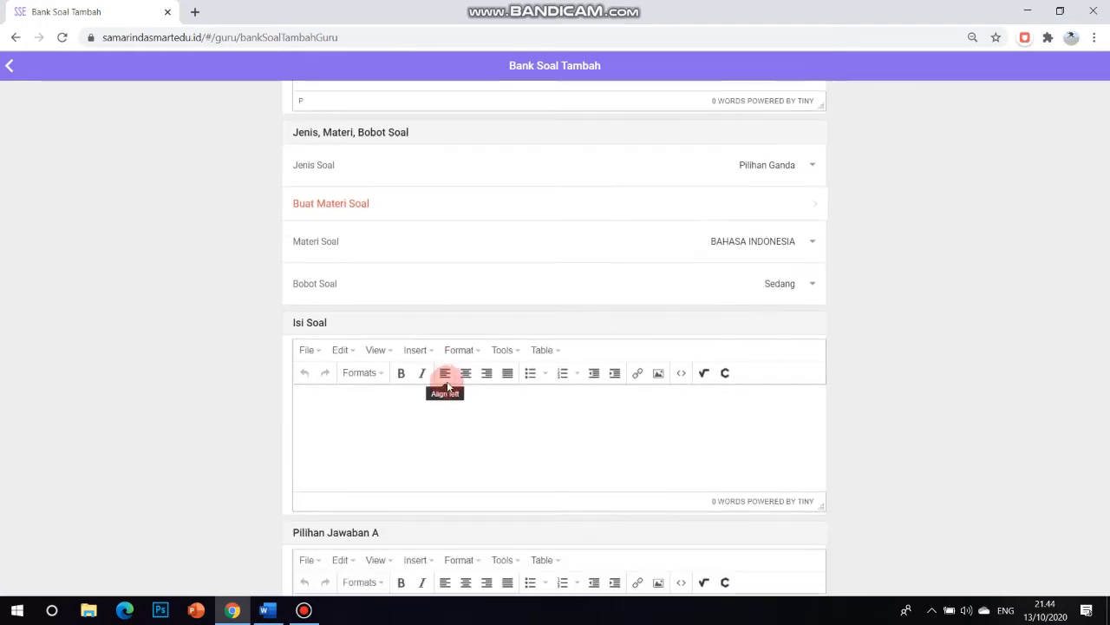
pyautogui.scroll(-2, 915, 392)
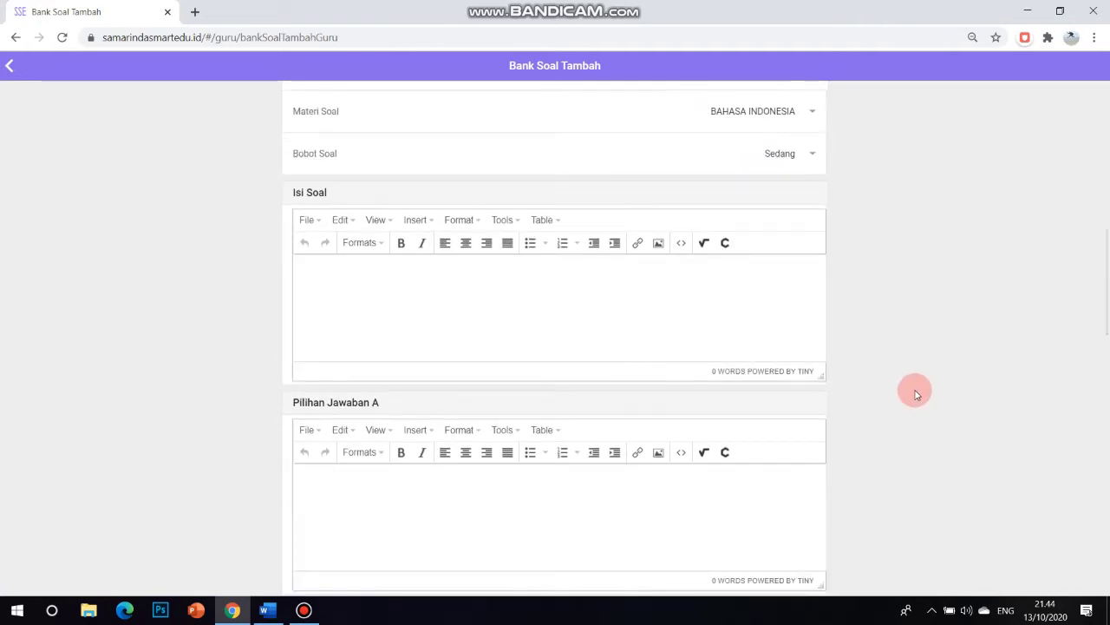
pyautogui.scroll(-1, 915, 393)
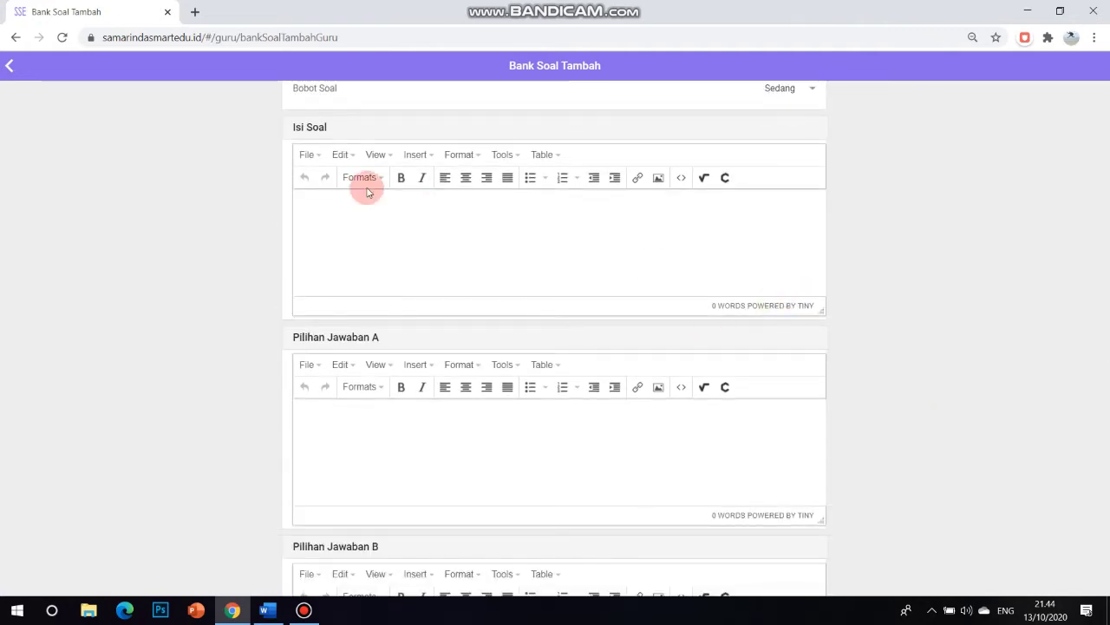
pyautogui.click(368, 221)
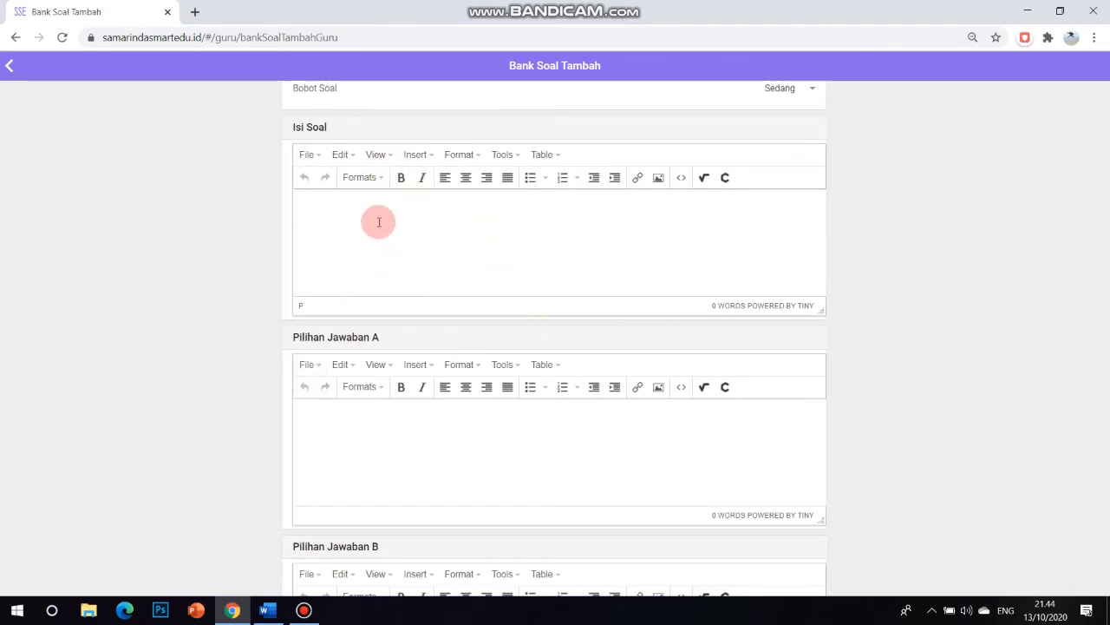
pyautogui.click(270, 612)
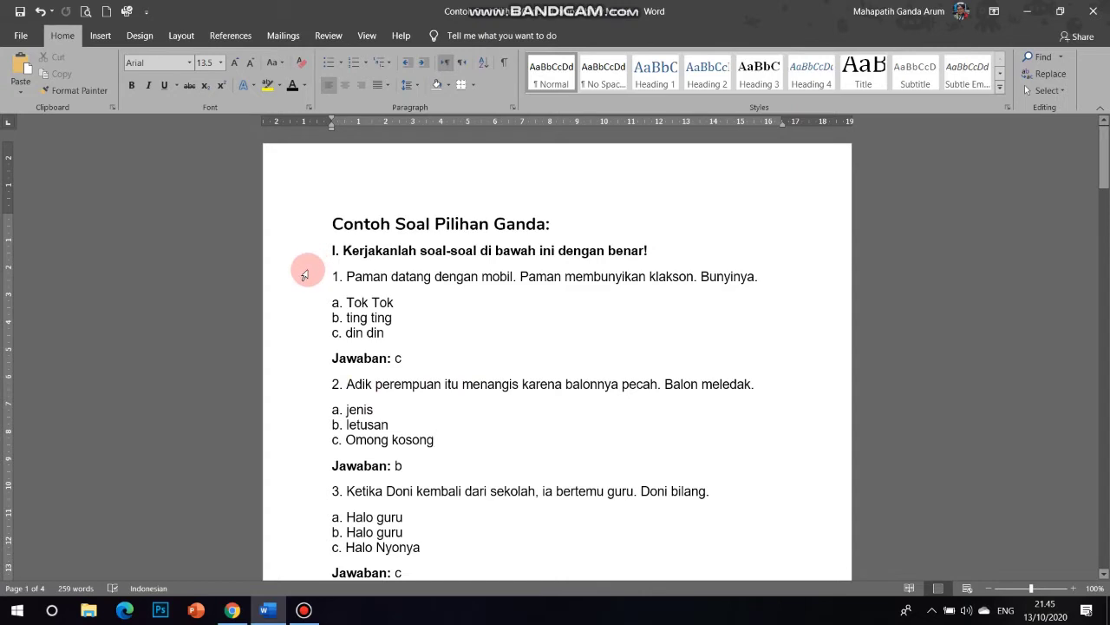
# Step: Examine question 1 and its answer options a to c in the sample question document
pyautogui.moveTo(304, 275); pyautogui.dragTo(453, 339)
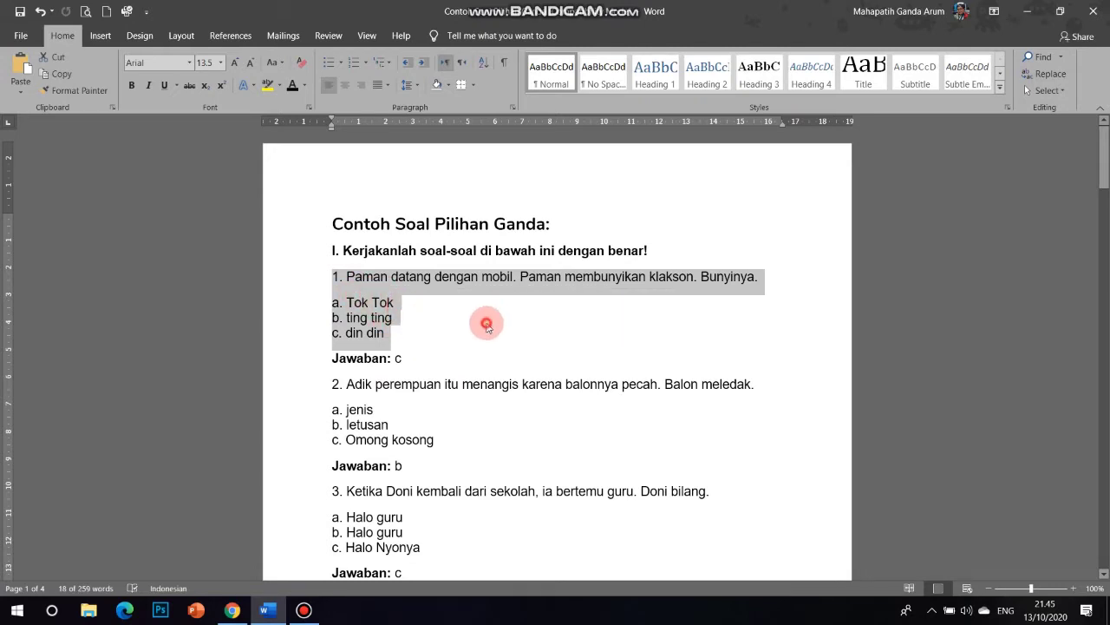
pyautogui.click(486, 326)
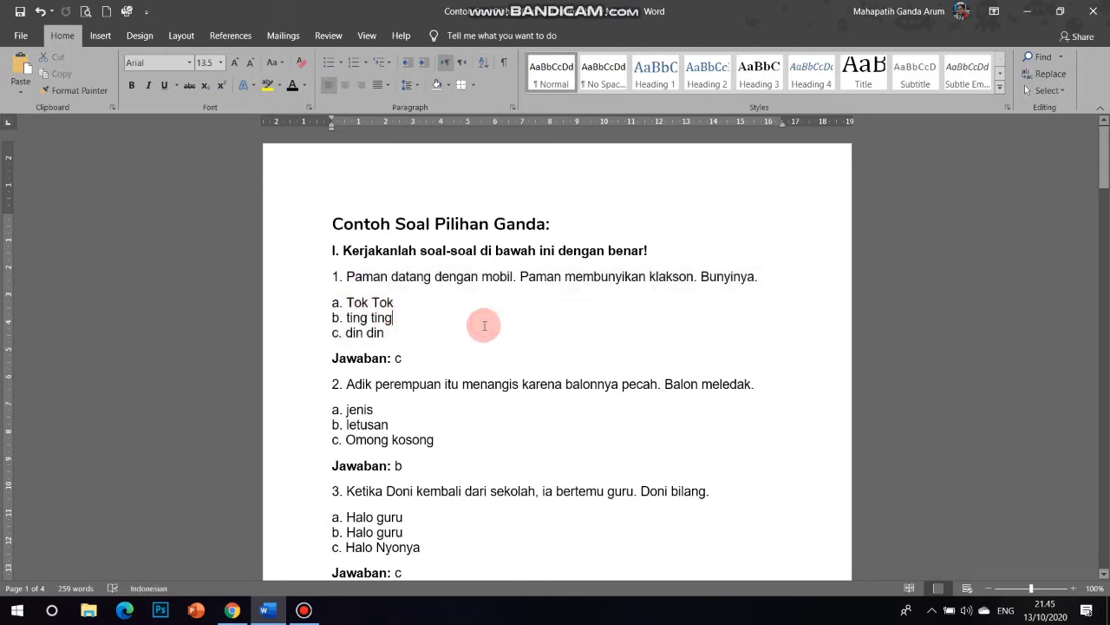
pyautogui.click(317, 282)
pyautogui.click(520, 331)
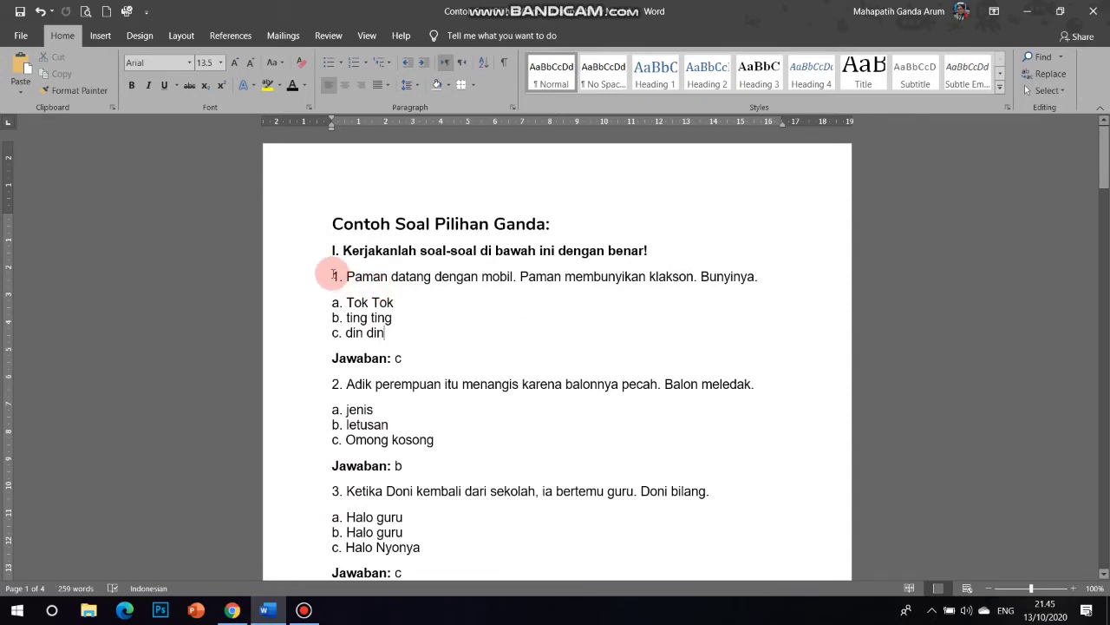
# Step: Copy question 1, "Paman datang dengan mobil. Paman membunyikan klakson. Bunyinya.", from the Word document into the Isi Soal editor in the browser
pyautogui.moveTo(331, 274); pyautogui.dragTo(735, 280)
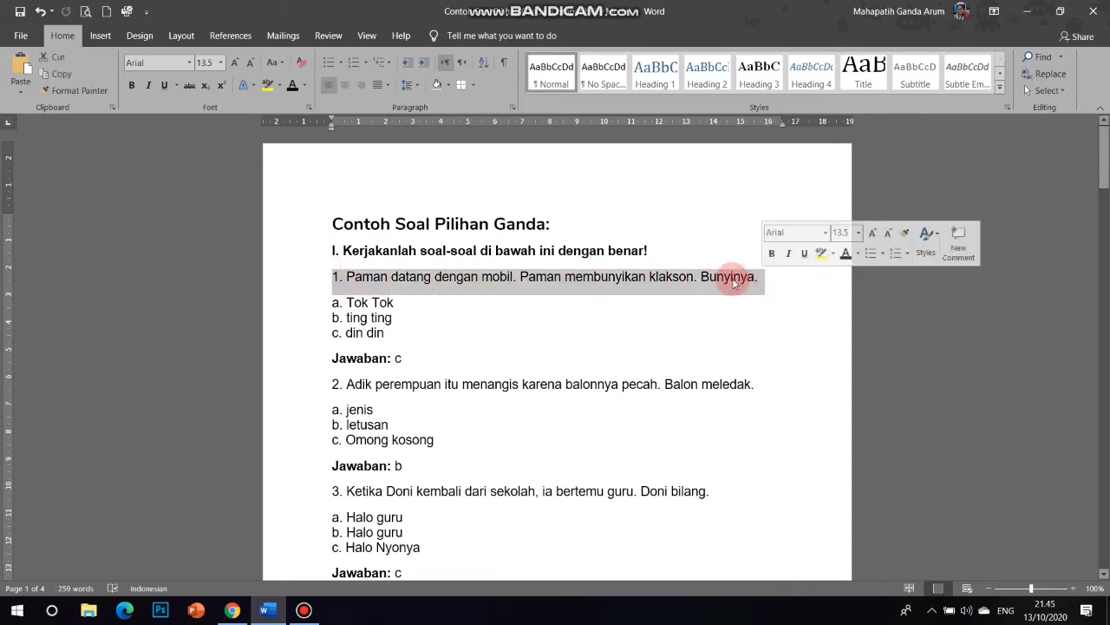
pyautogui.rightClick(733, 282)
pyautogui.click(760, 304)
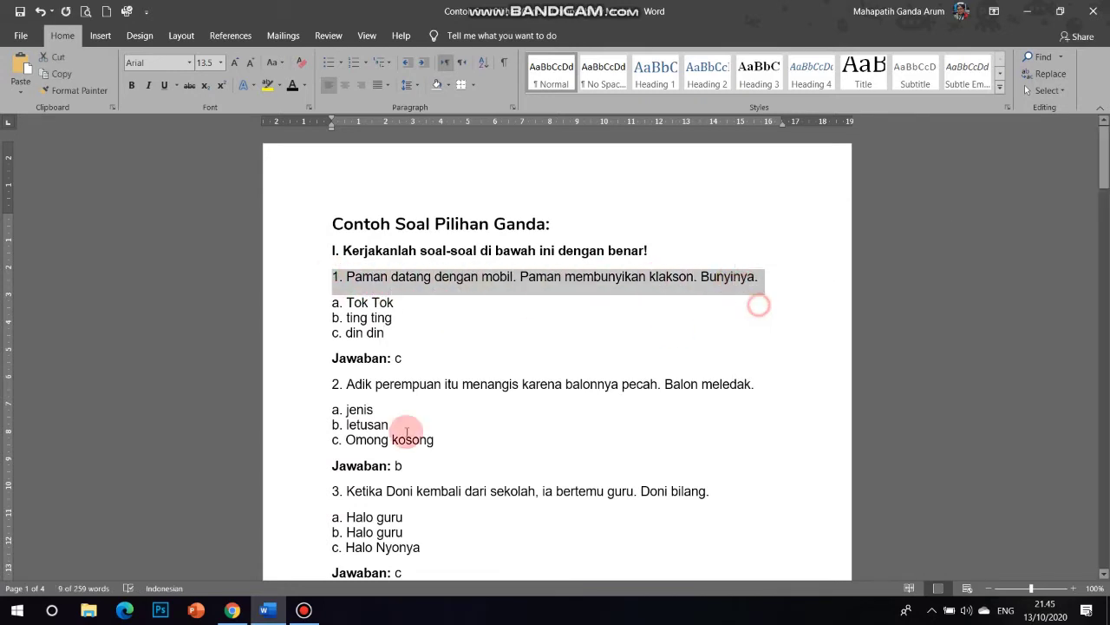
pyautogui.click(233, 610)
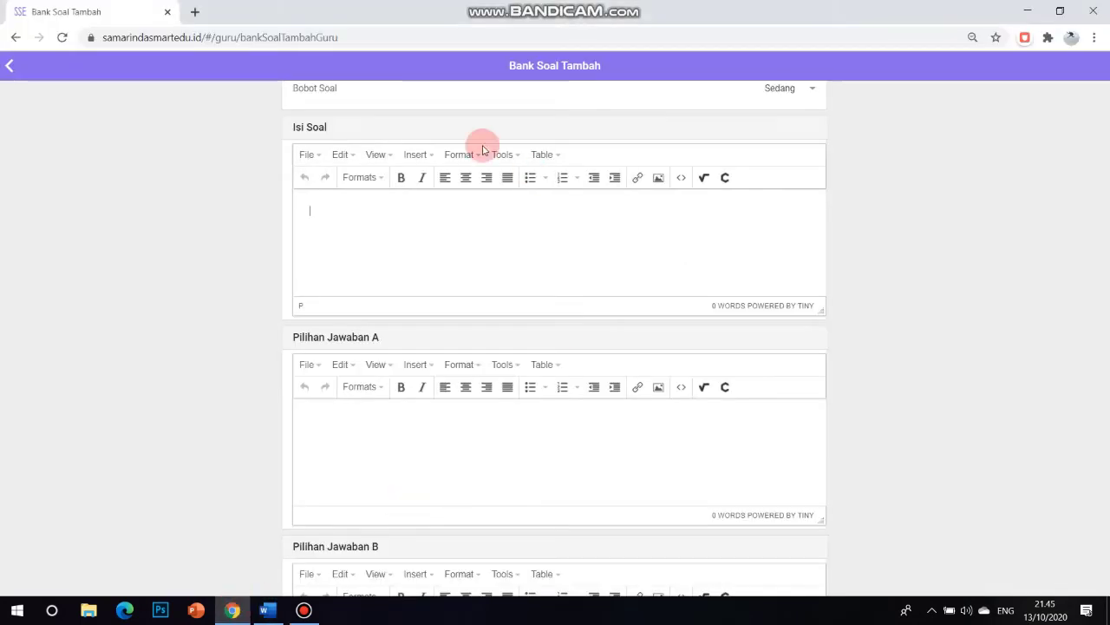
pyautogui.rightClick(324, 213)
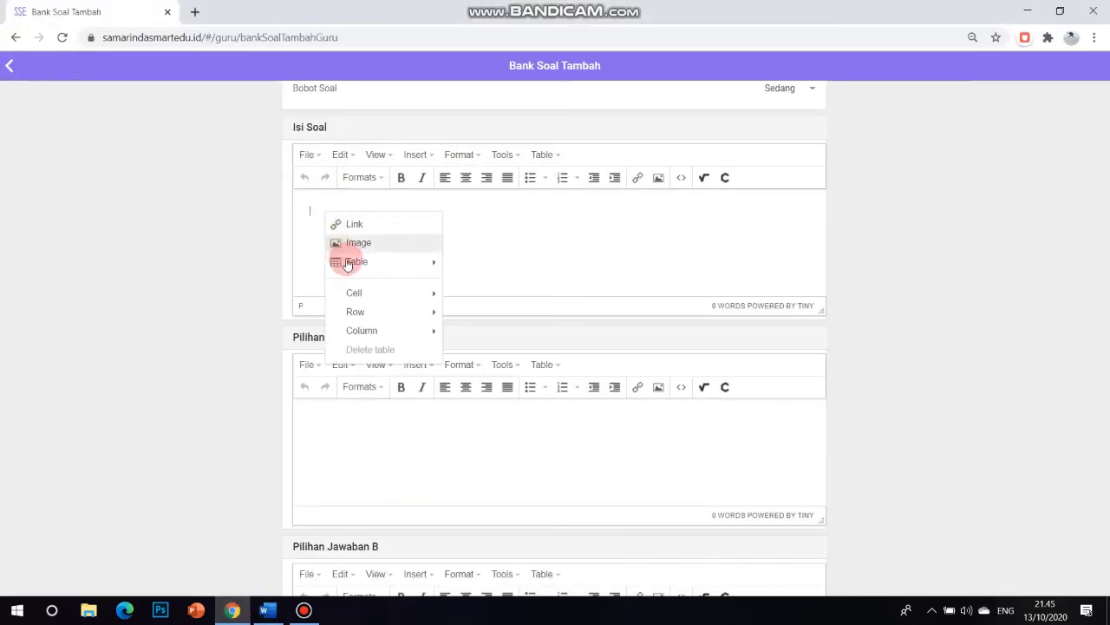
pyautogui.click(310, 209)
pyautogui.rightClick(313, 212)
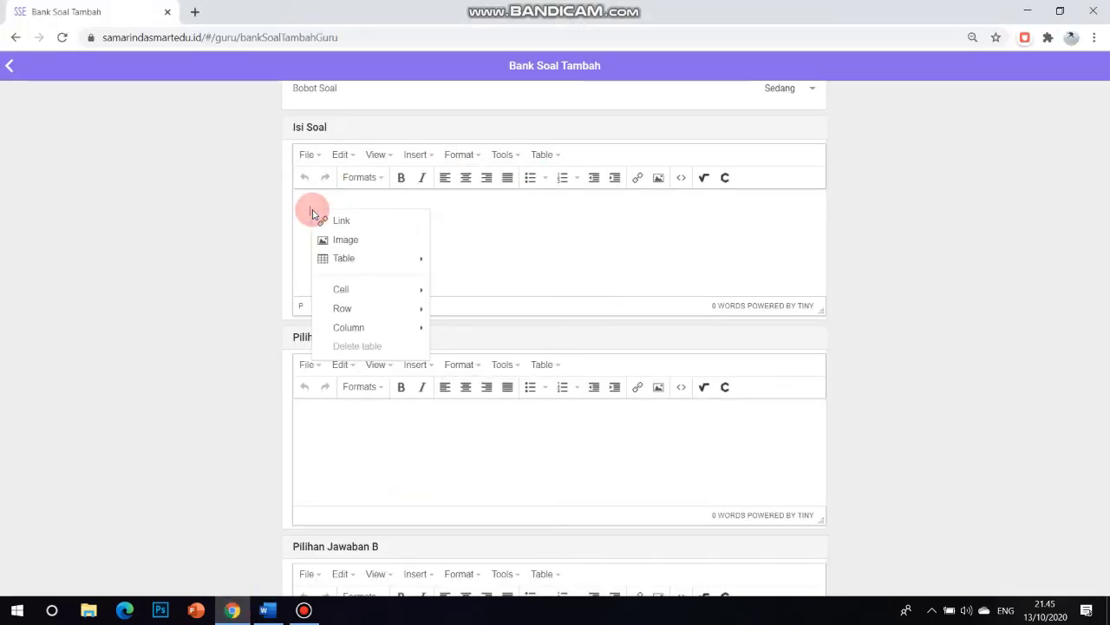
pyautogui.click(309, 207)
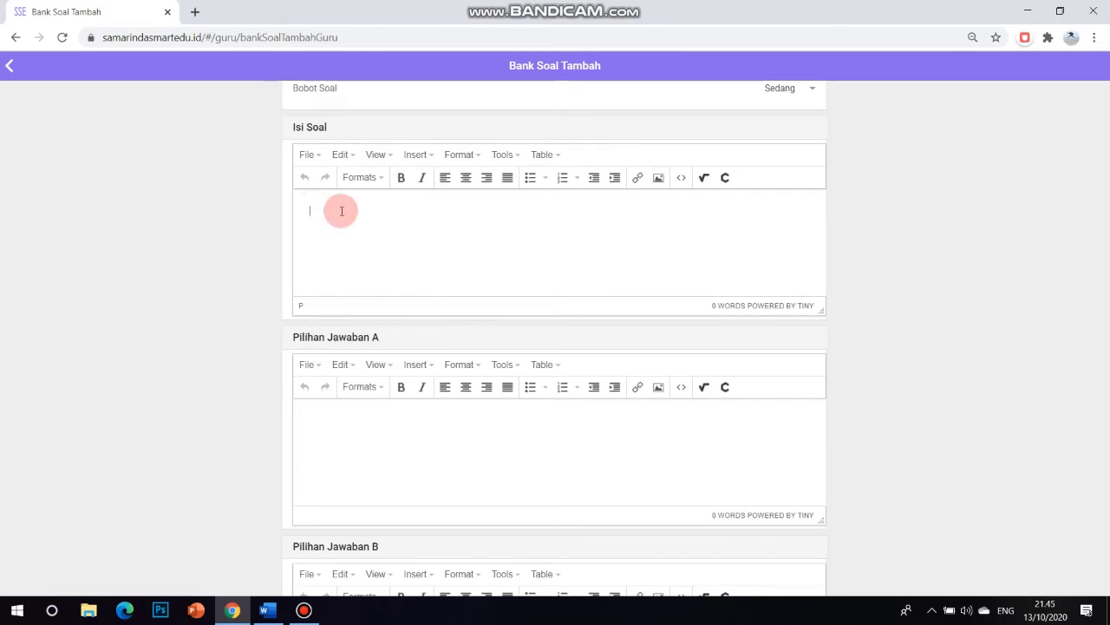
pyautogui.hotkey('ctrl', 'v')
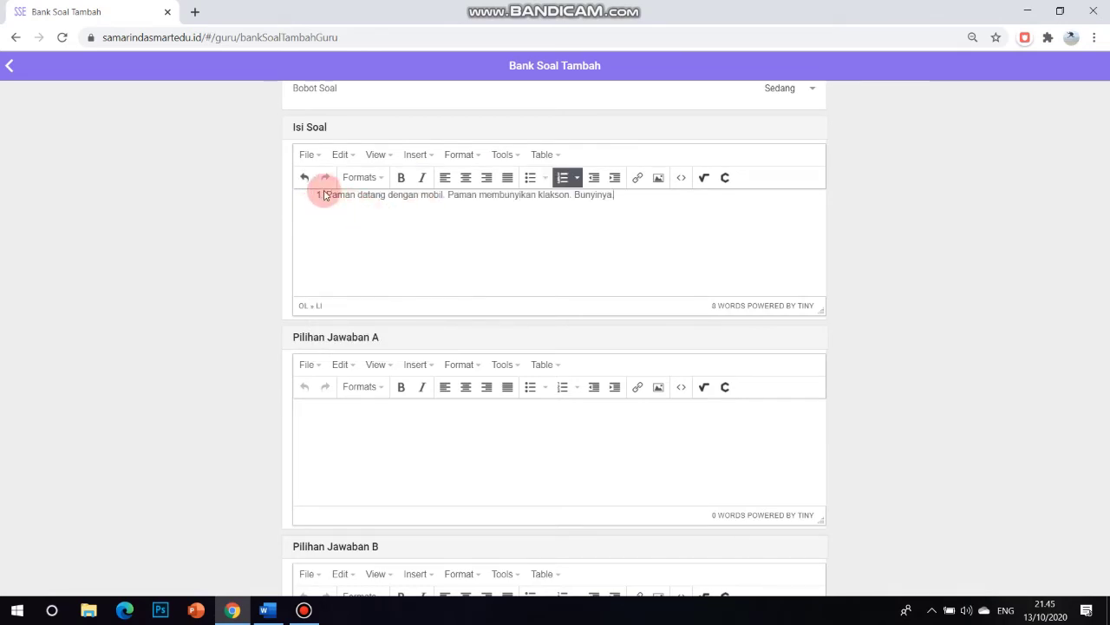
# Step: Remove the list numbering from the pasted question text in Isi Soal
pyautogui.click(336, 215)
pyautogui.press('BackSpace')
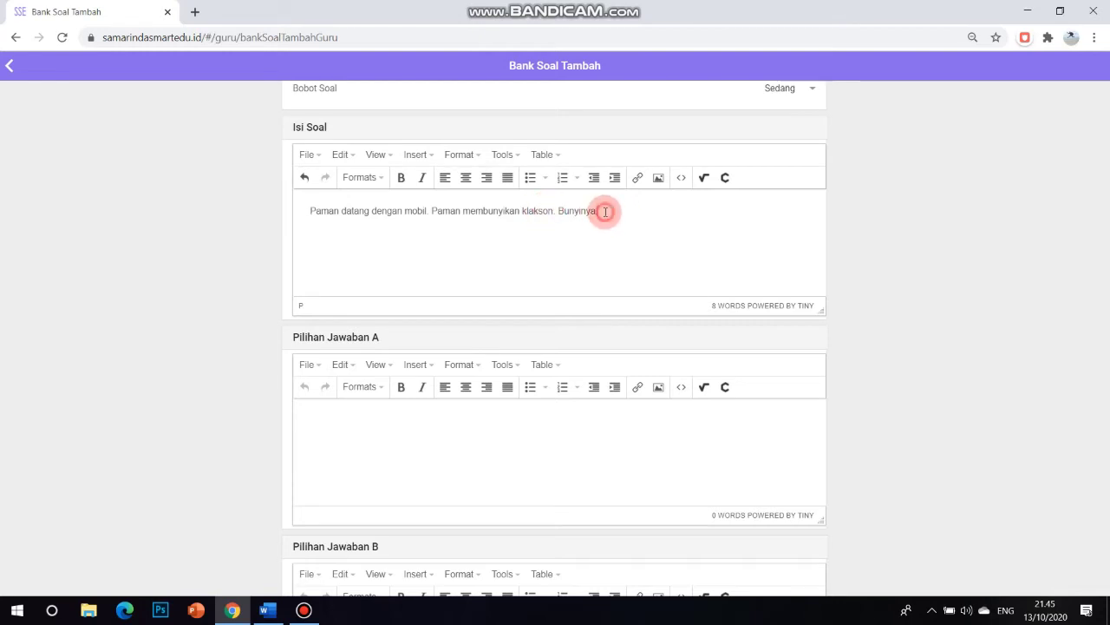
pyautogui.click(311, 211)
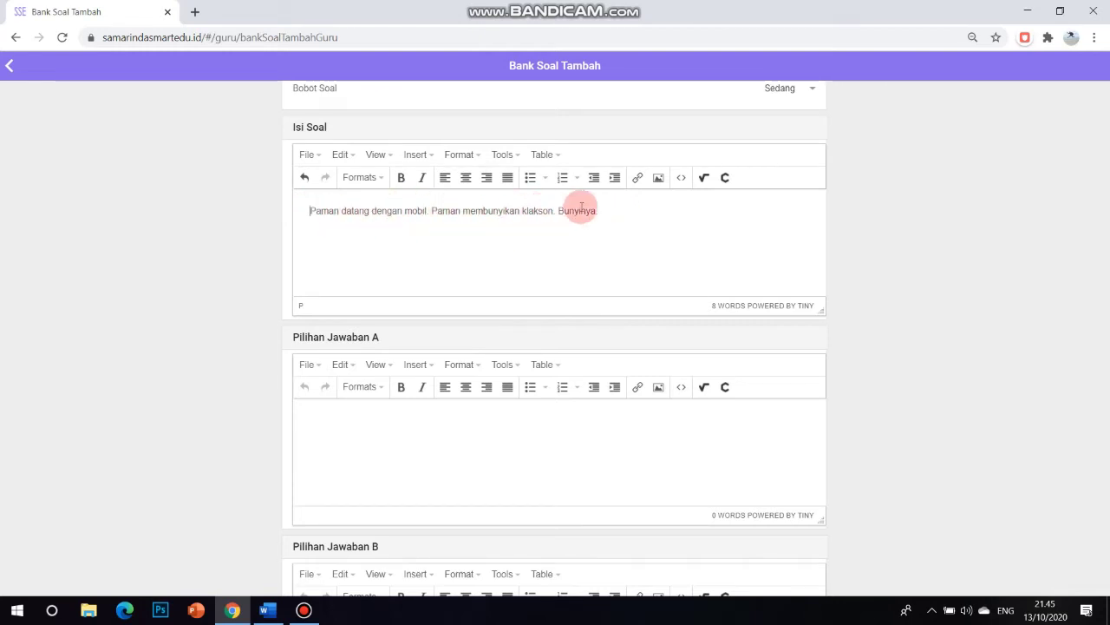
# Step: Copy question 1's option a text "Tok Tok", without its letter, from the Word document into the Pilihan Jawaban A editor in the browser
pyautogui.click(335, 419)
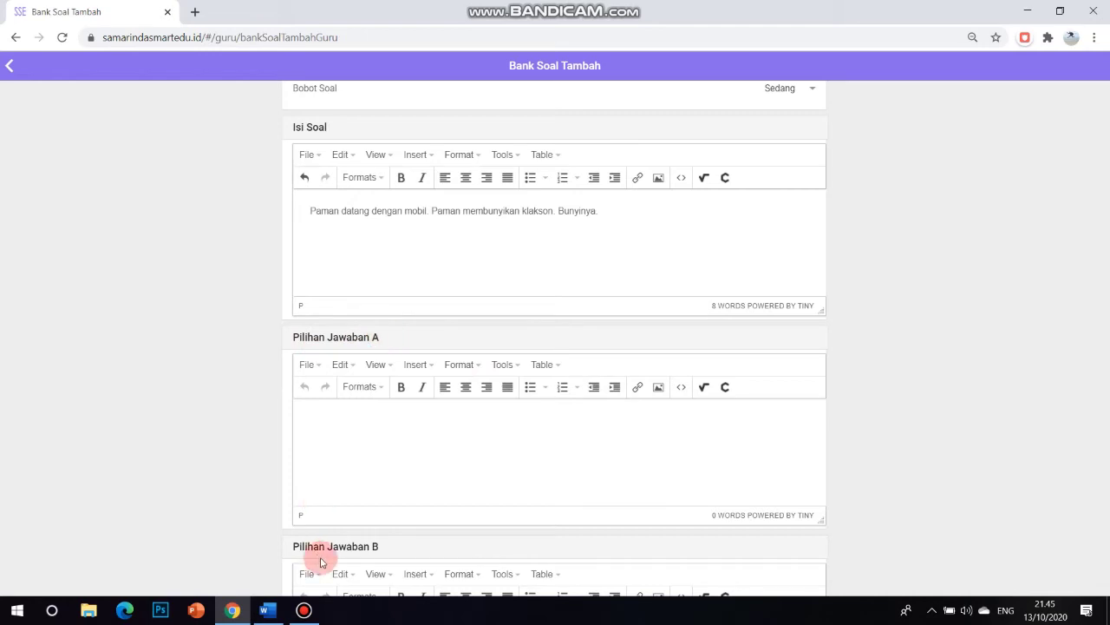
pyautogui.click(267, 610)
pyautogui.click(400, 304)
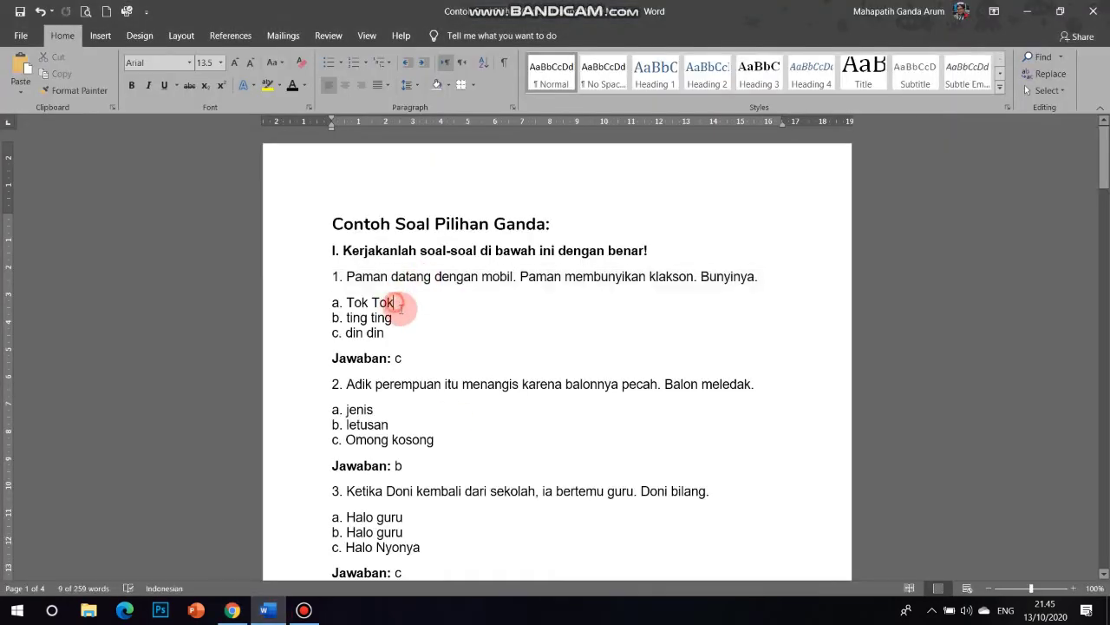
pyautogui.moveTo(395, 304); pyautogui.dragTo(347, 303)
pyautogui.rightClick(361, 302)
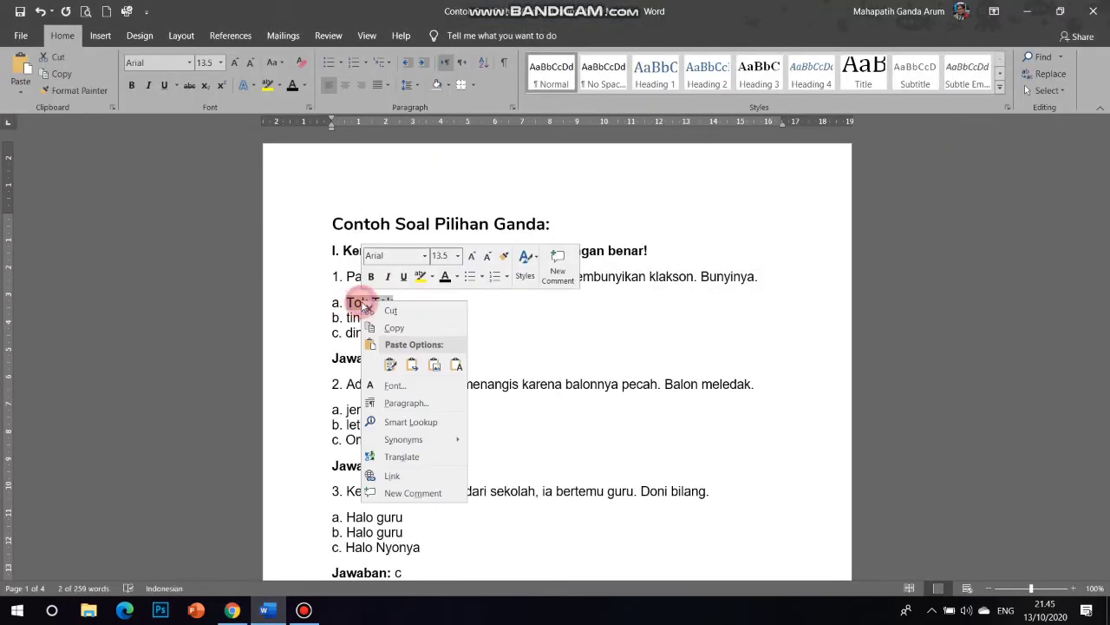
pyautogui.click(392, 328)
pyautogui.click(232, 609)
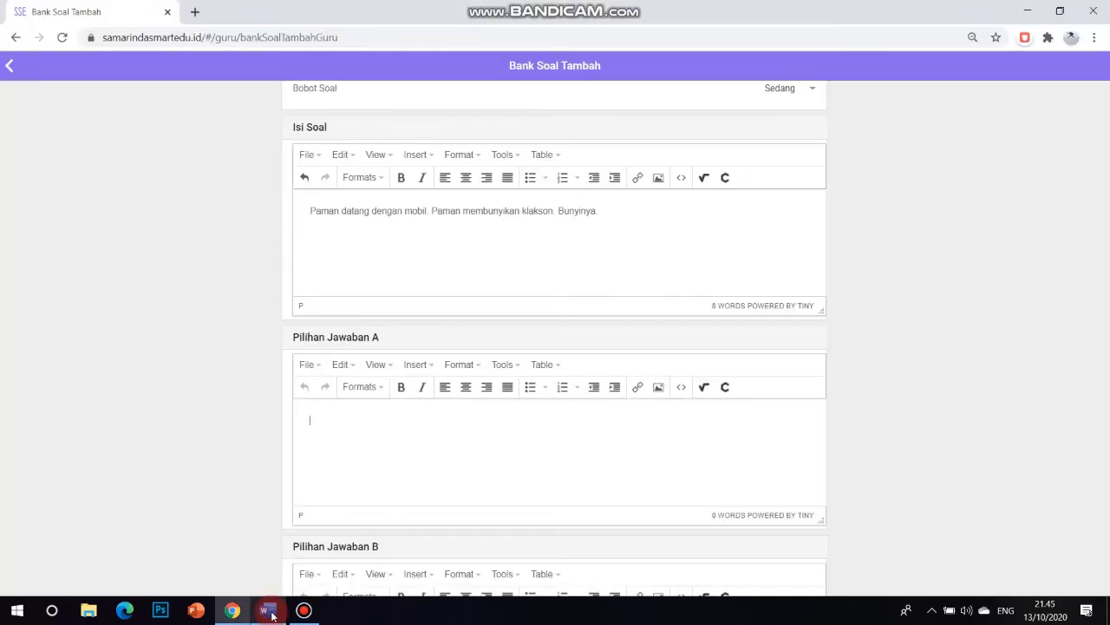
pyautogui.click(330, 444)
pyautogui.click(323, 421)
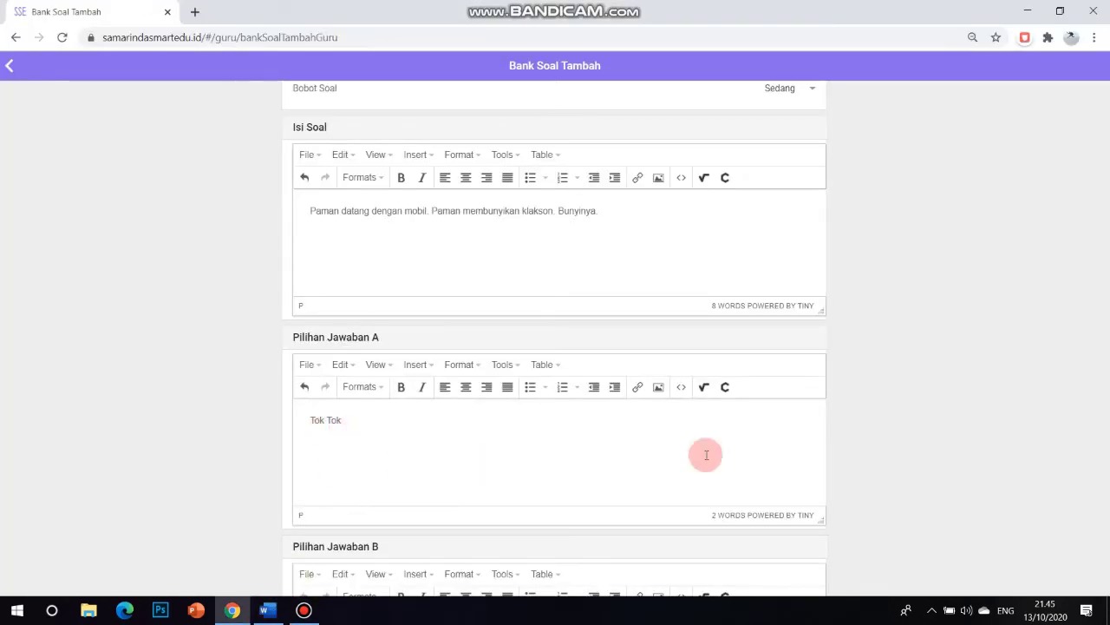
pyautogui.scroll(-2, 885, 458)
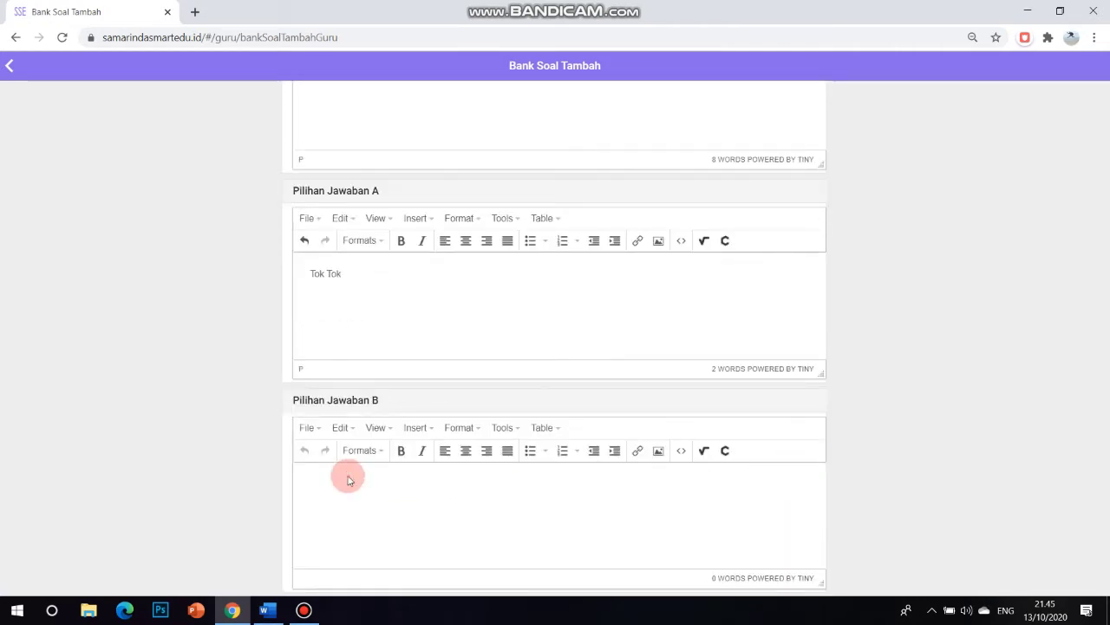
pyautogui.click(361, 265)
pyautogui.click(310, 274)
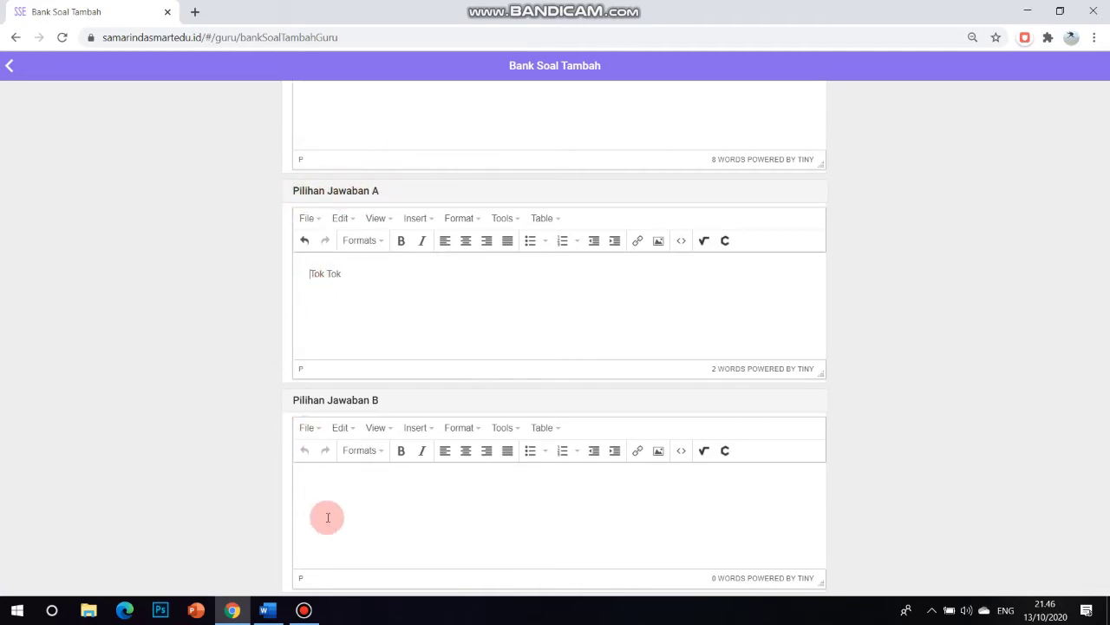
# Step: Copy question 1's option b text "ting ting" from the Word document into the Pilihan Jawaban B editor in the browser
pyautogui.click(276, 612)
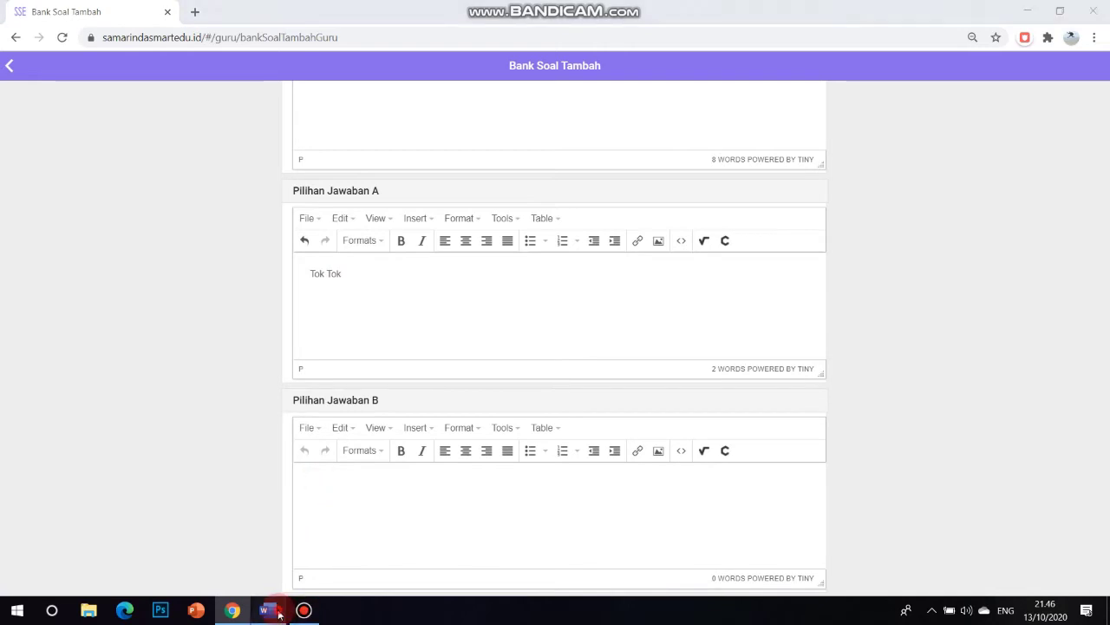
pyautogui.click(376, 303)
pyautogui.moveTo(395, 317); pyautogui.dragTo(347, 318)
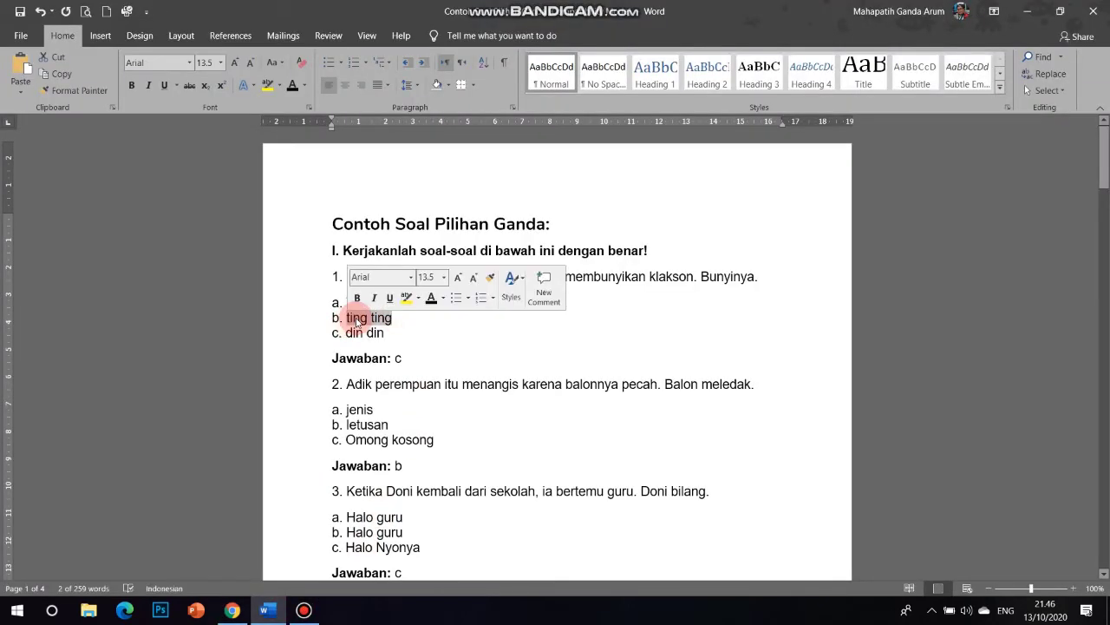
pyautogui.rightClick(358, 318)
pyautogui.click(390, 345)
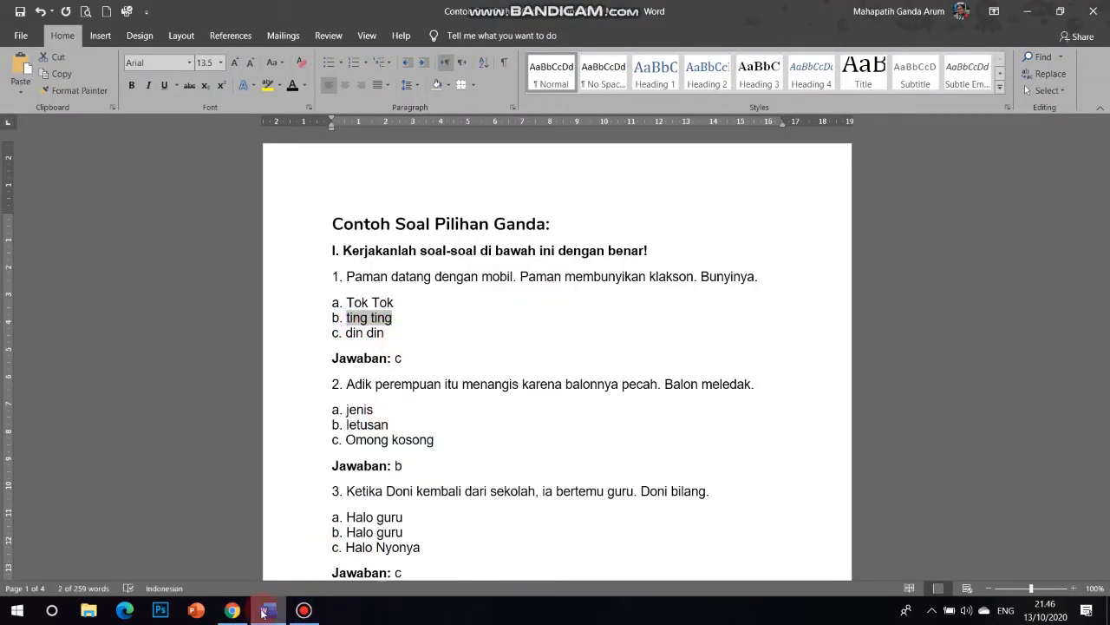
pyautogui.click(232, 610)
pyautogui.click(332, 480)
pyautogui.rightClick(320, 492)
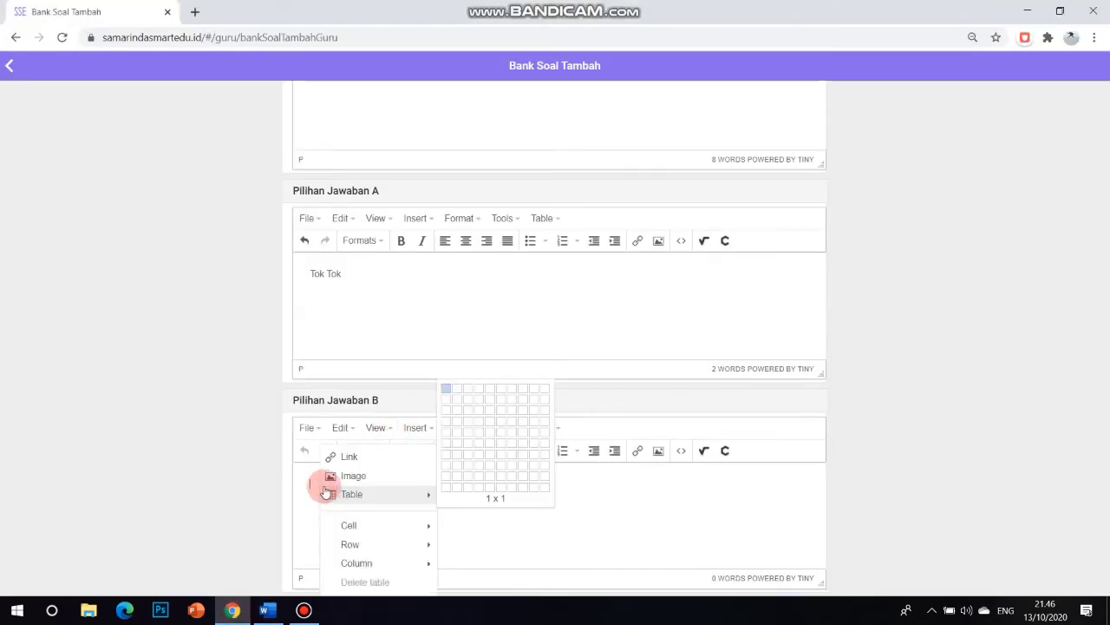
pyautogui.click(312, 479)
pyautogui.hotkey('ctrl', 'v')
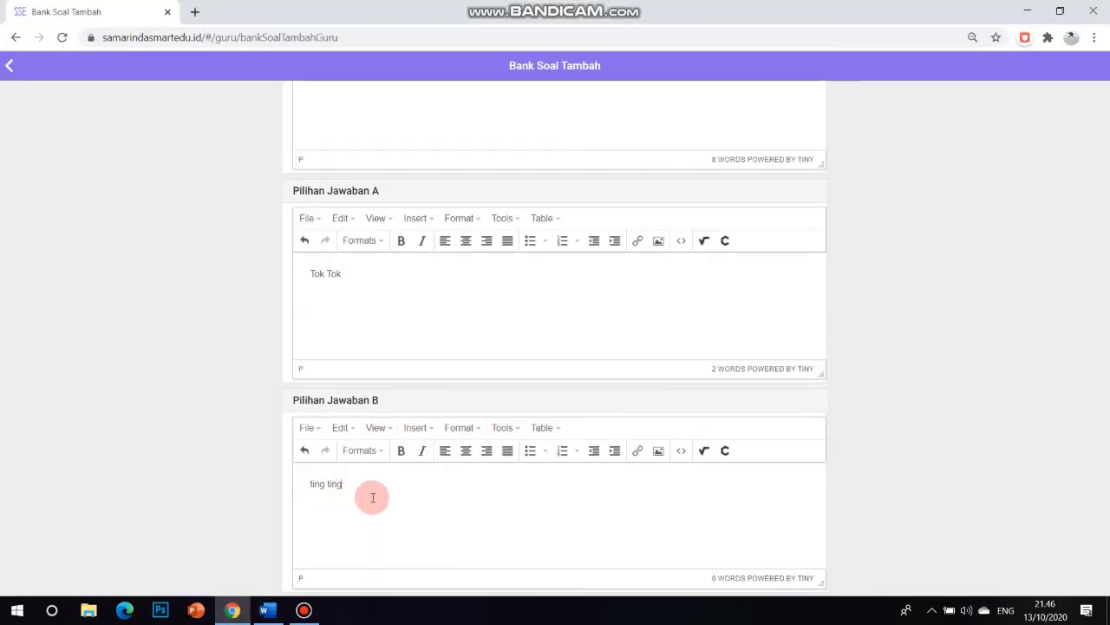
# Step: Copy question 1's option c text "din din" from the Word document into the Pilihan Jawaban C editor in the browser
pyautogui.scroll(-1, 928, 438)
pyautogui.scroll(-4, 935, 440)
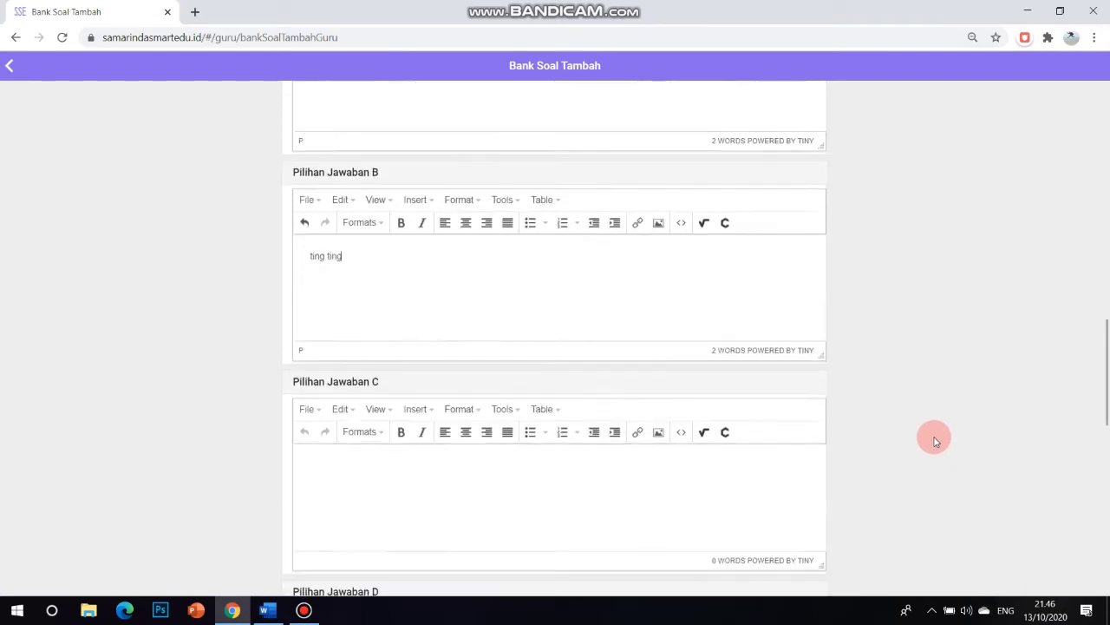
pyautogui.click(322, 288)
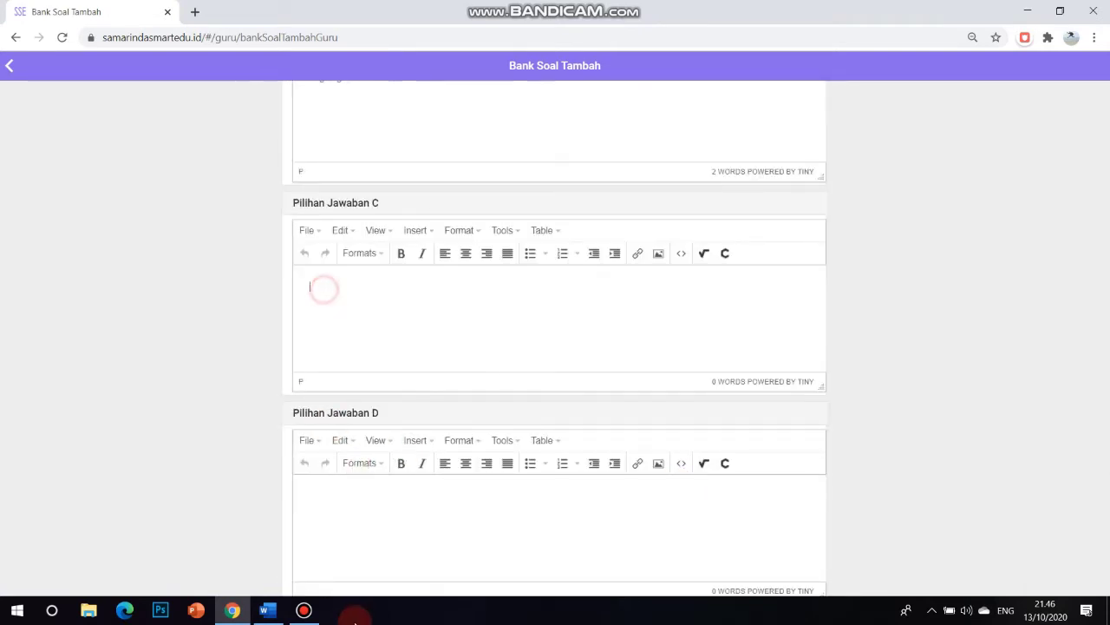
pyautogui.click(268, 610)
pyautogui.moveTo(382, 335); pyautogui.dragTo(346, 334)
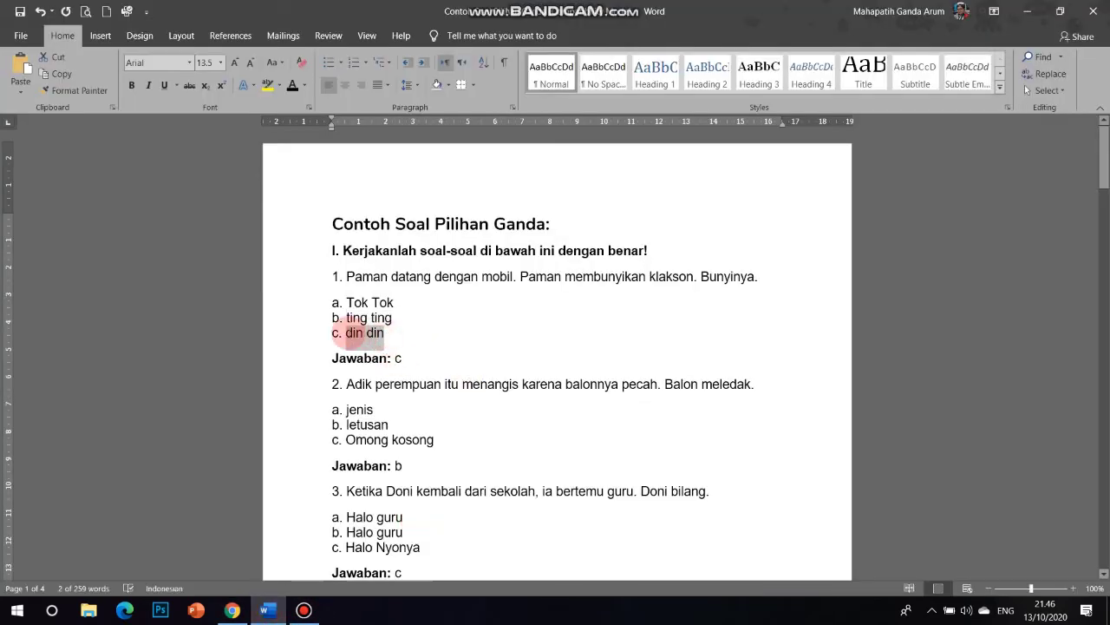
pyautogui.rightClick(359, 333)
pyautogui.click(392, 361)
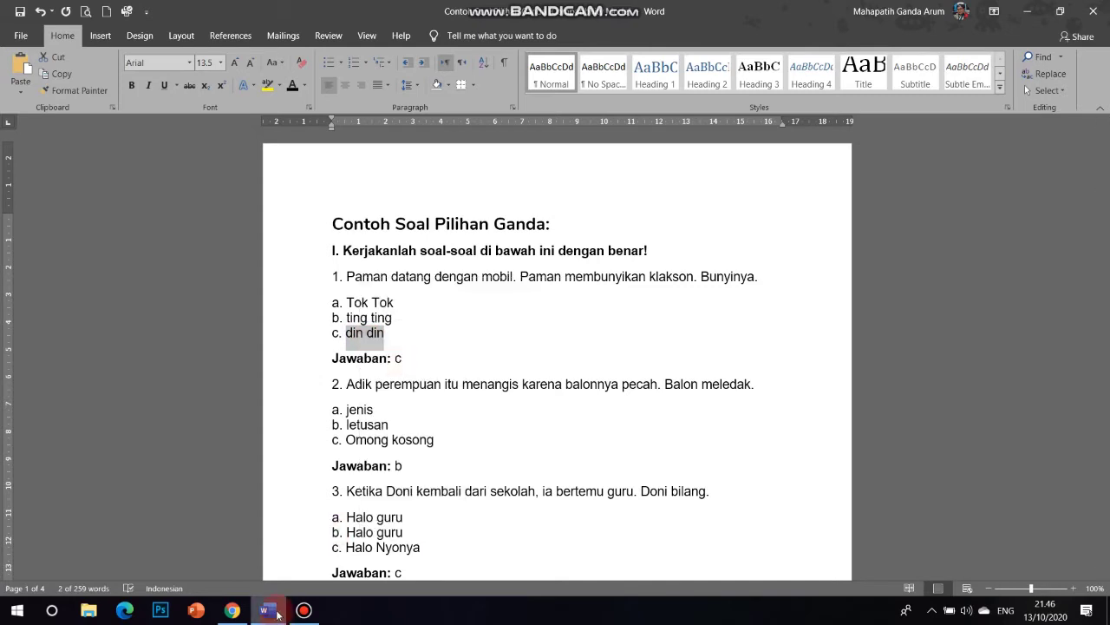
pyautogui.click(231, 610)
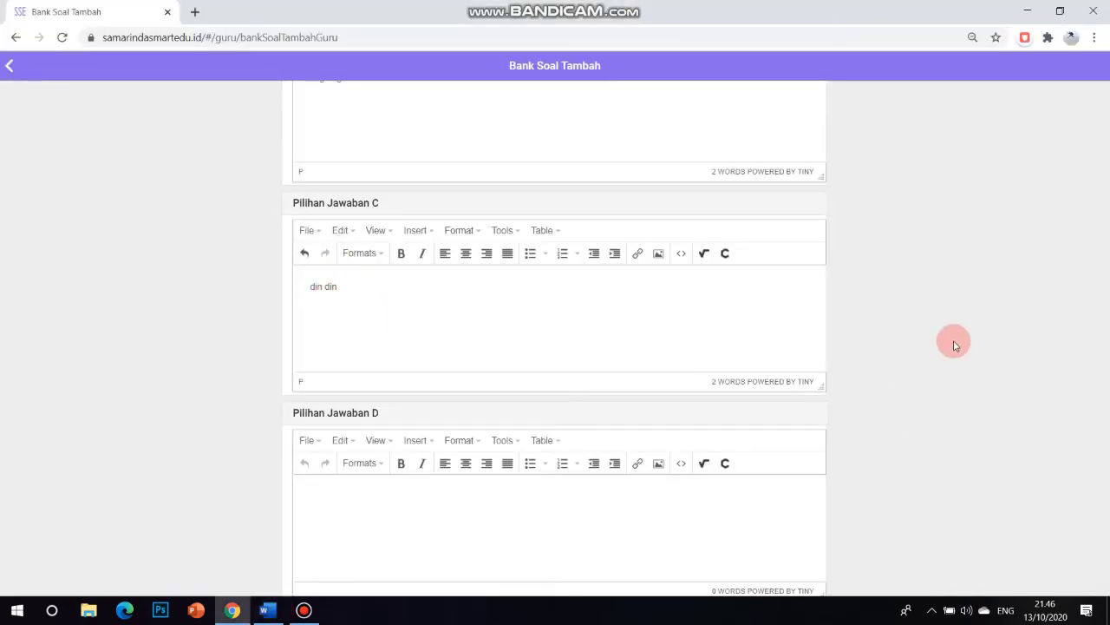
# Step: Check question 1's Jawaban in the Word document and set Kunci Jawaban to C in the browser form
pyautogui.scroll(-2, 997, 428)
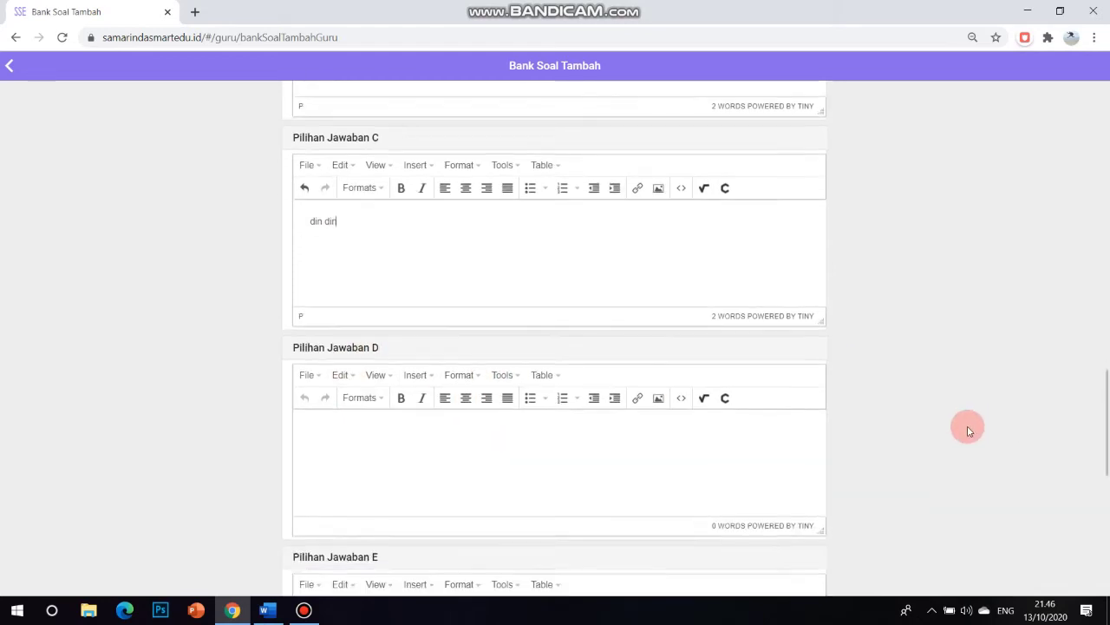
pyautogui.scroll(-2, 937, 429)
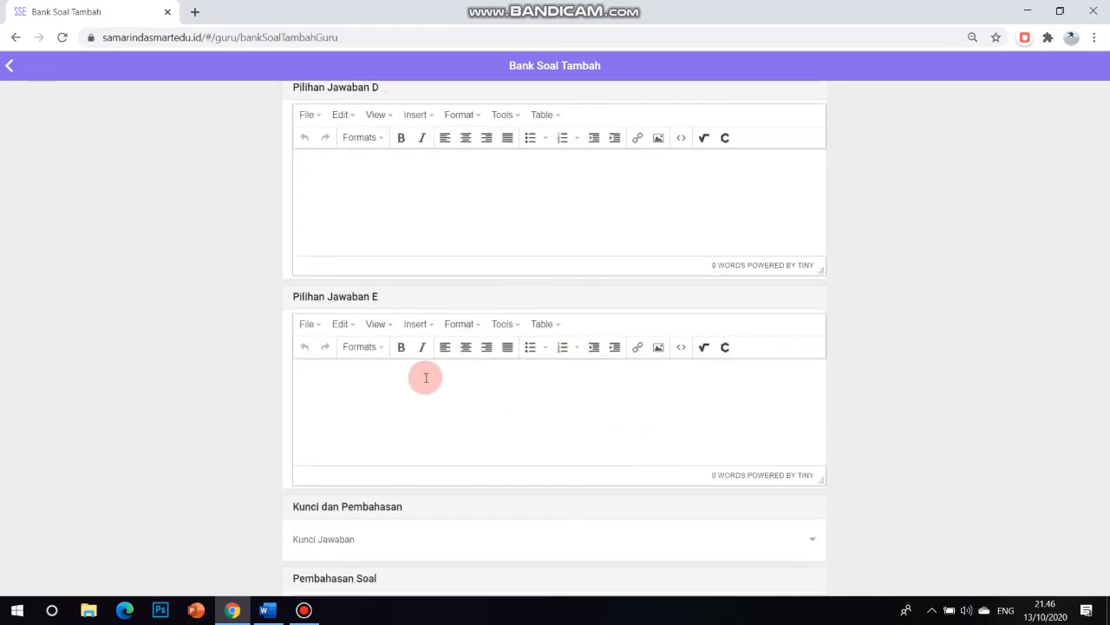
pyautogui.scroll(-2, 867, 361)
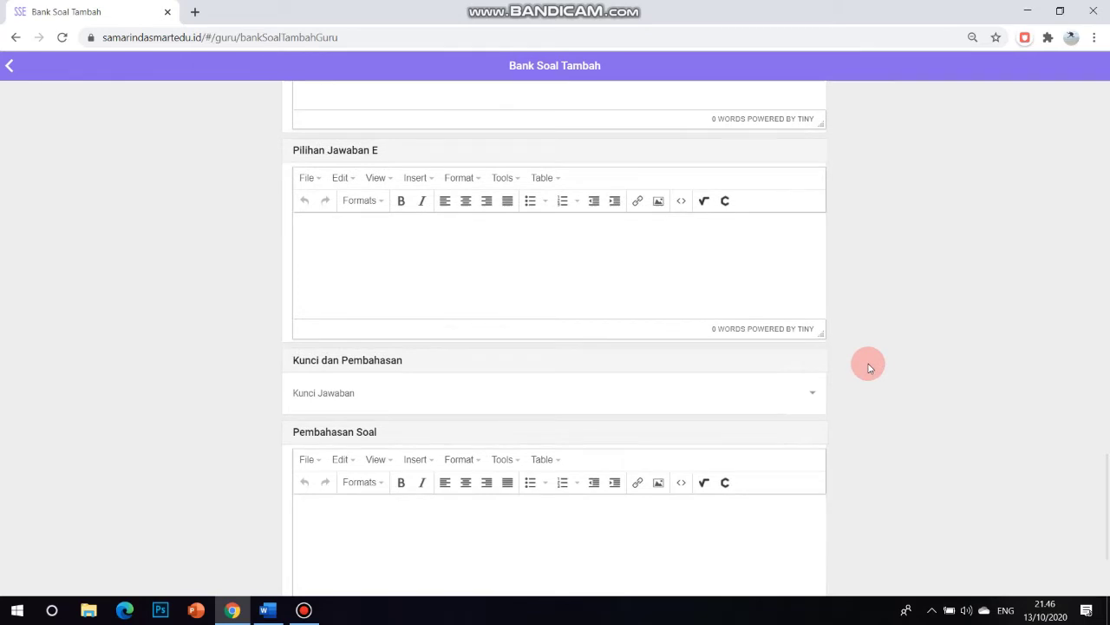
pyautogui.click(816, 397)
pyautogui.click(815, 396)
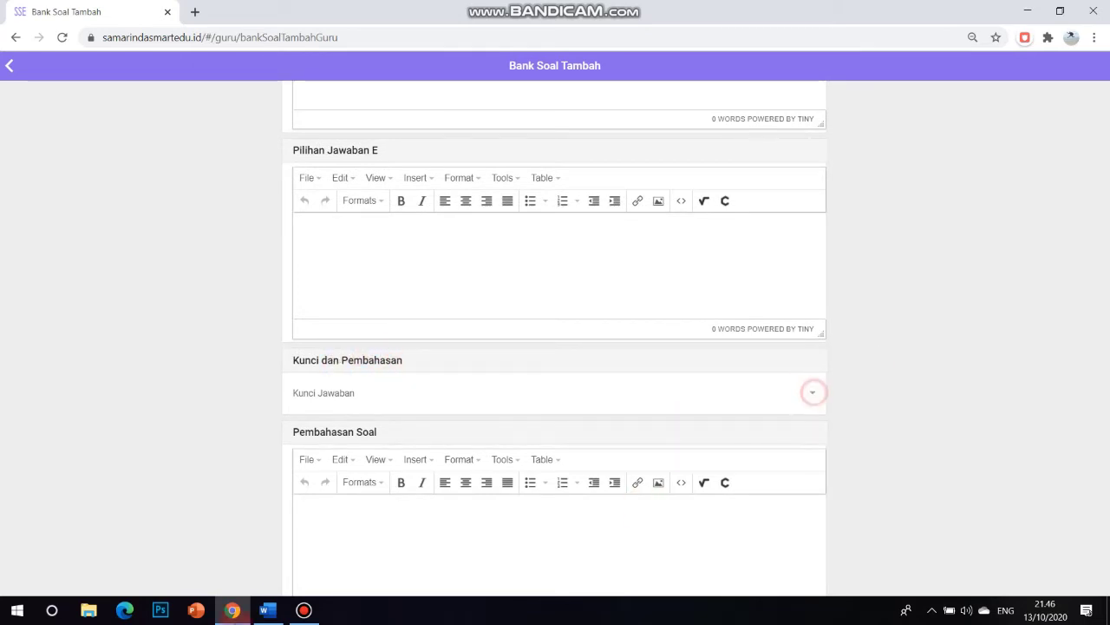
pyautogui.click(267, 610)
pyautogui.click(427, 335)
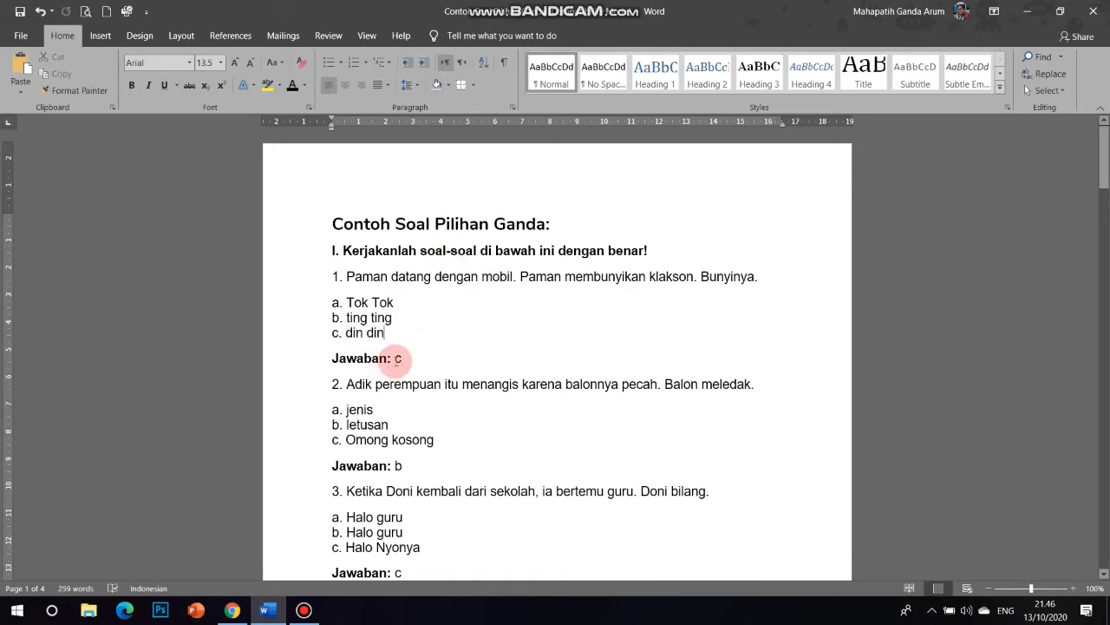
pyautogui.click(267, 612)
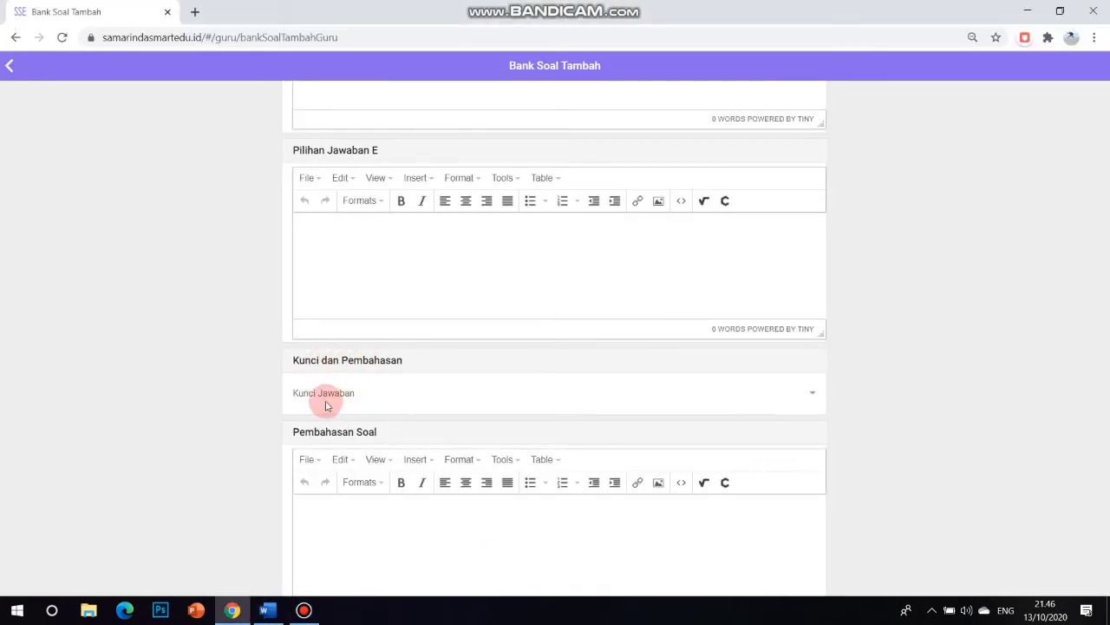
pyautogui.click(813, 392)
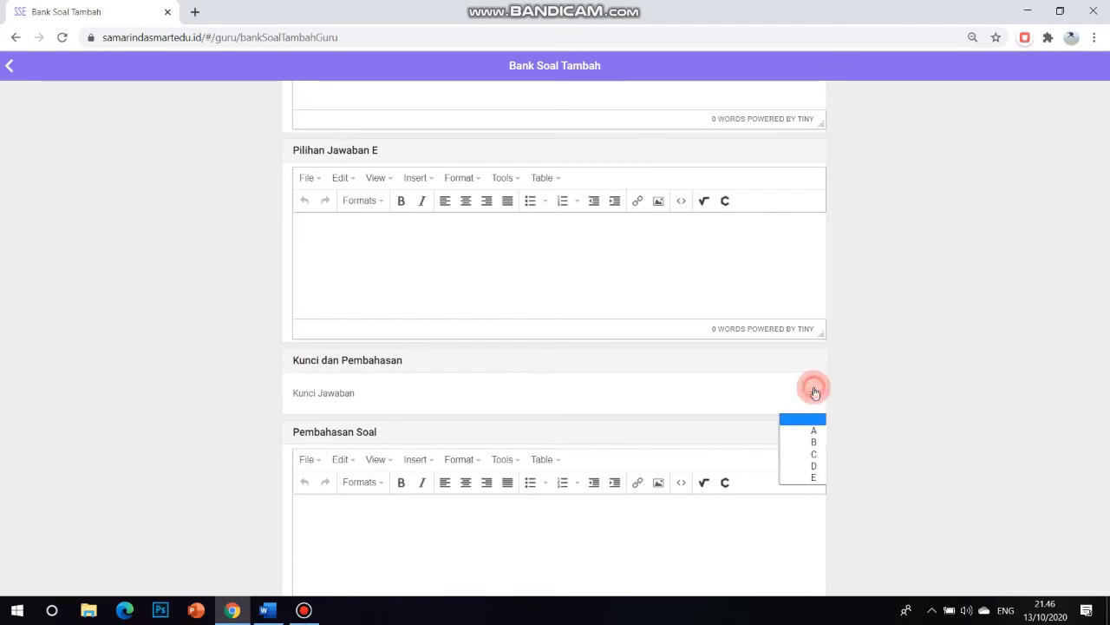
pyautogui.click(814, 455)
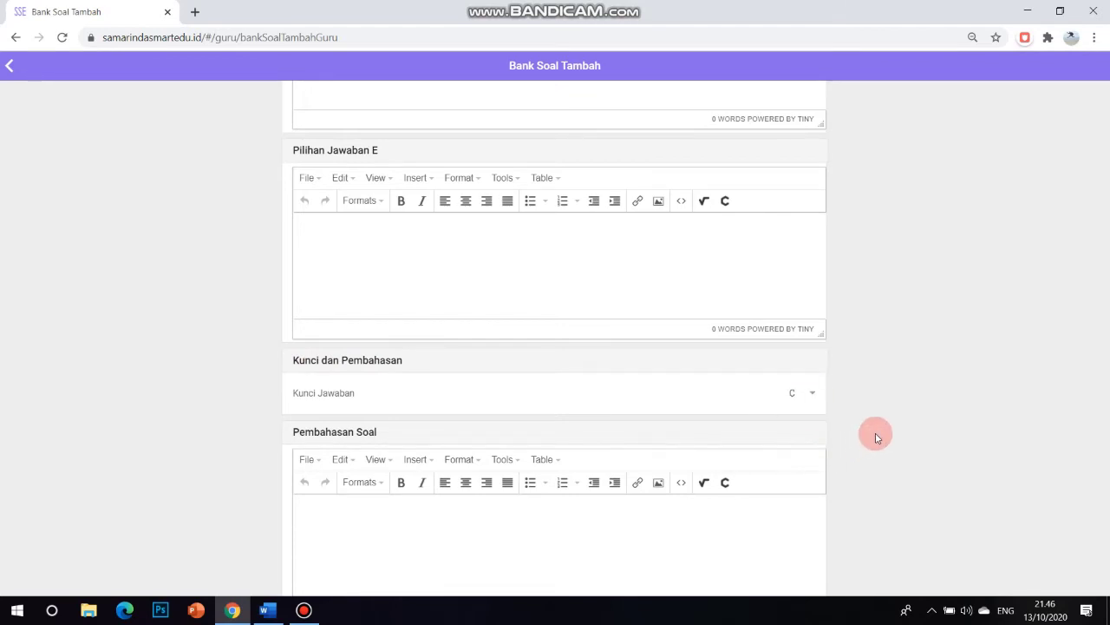
pyautogui.scroll(-2, 937, 438)
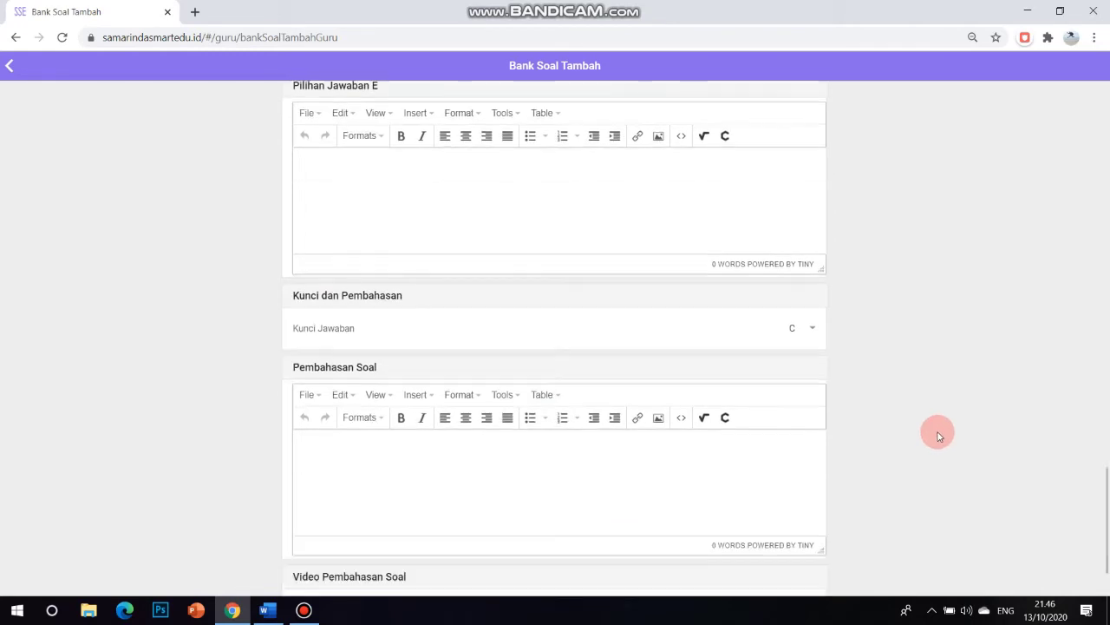
pyautogui.scroll(-1, 936, 444)
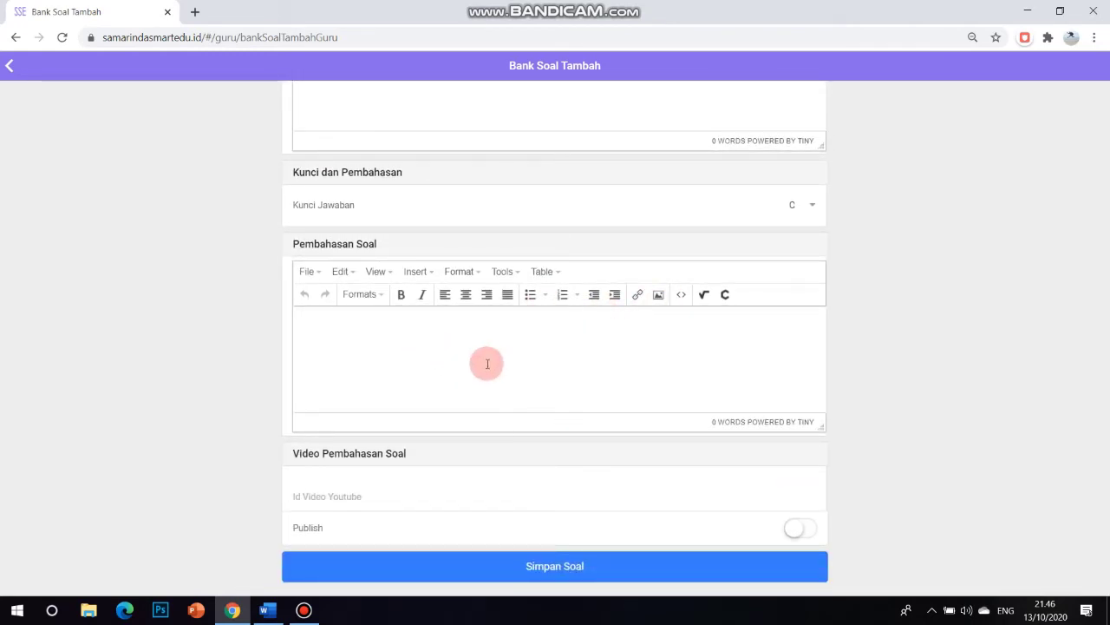
pyautogui.scroll(1, 896, 355)
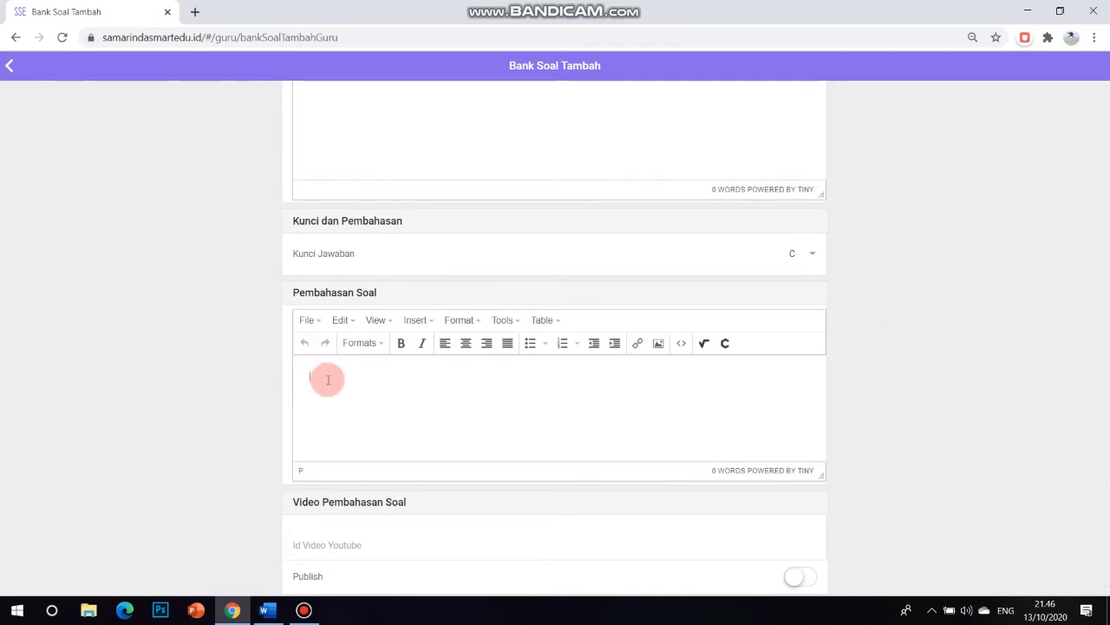
pyautogui.click(328, 379)
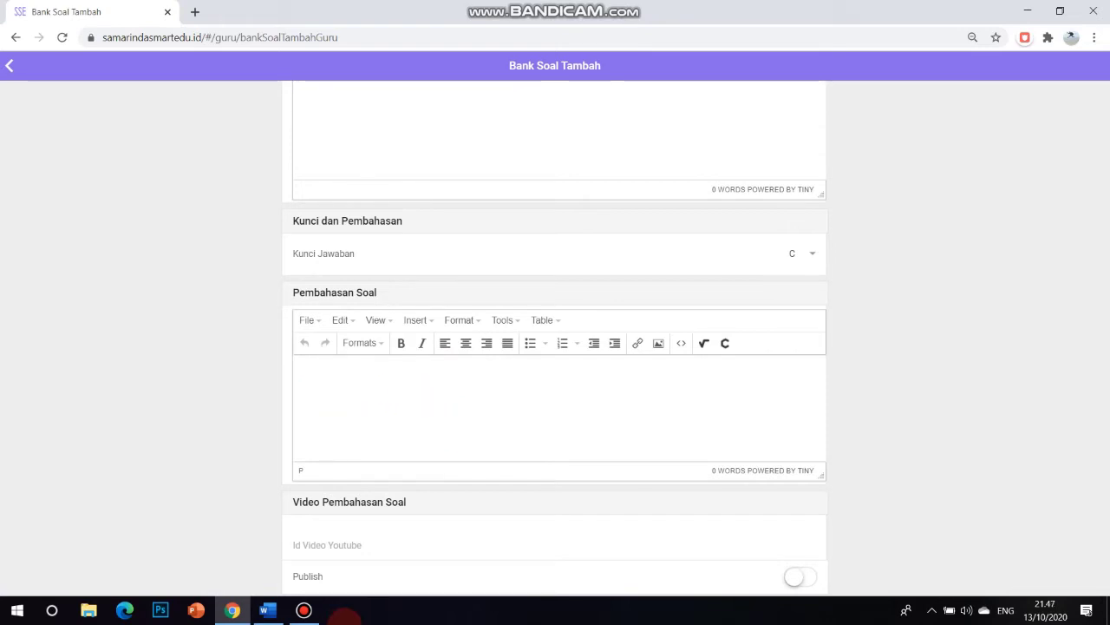
pyautogui.moveTo(267, 620)
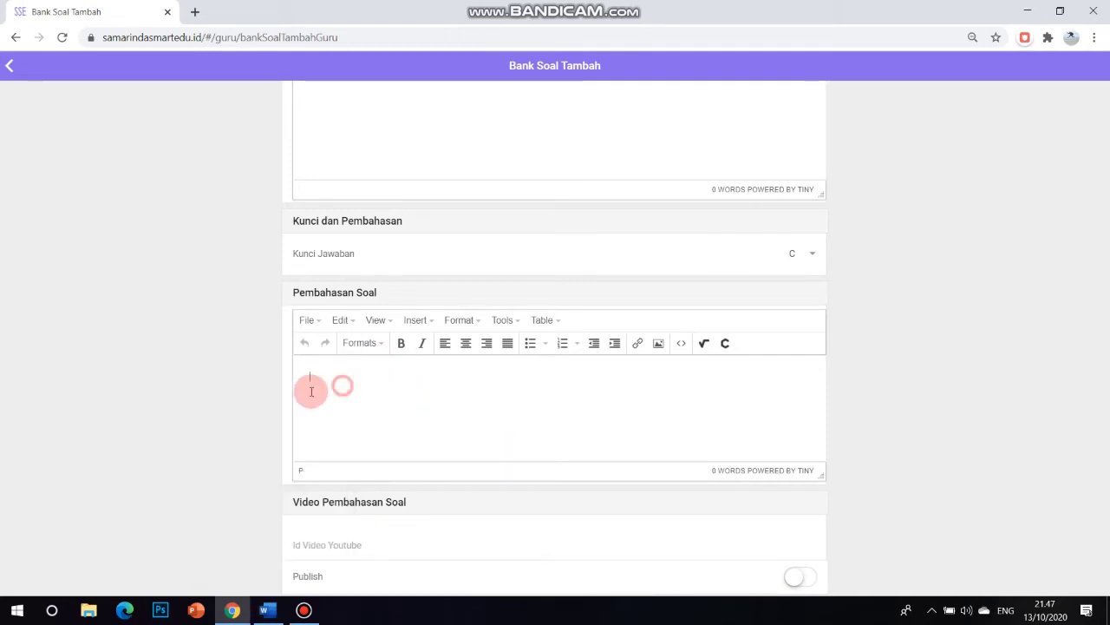
pyautogui.click(330, 381)
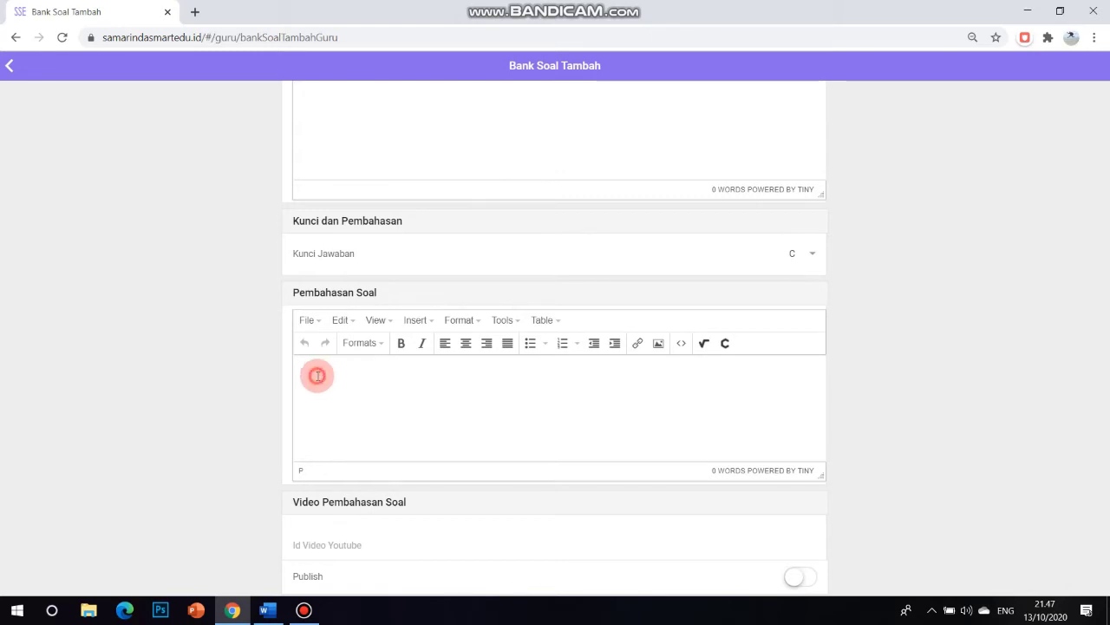
pyautogui.click(317, 375)
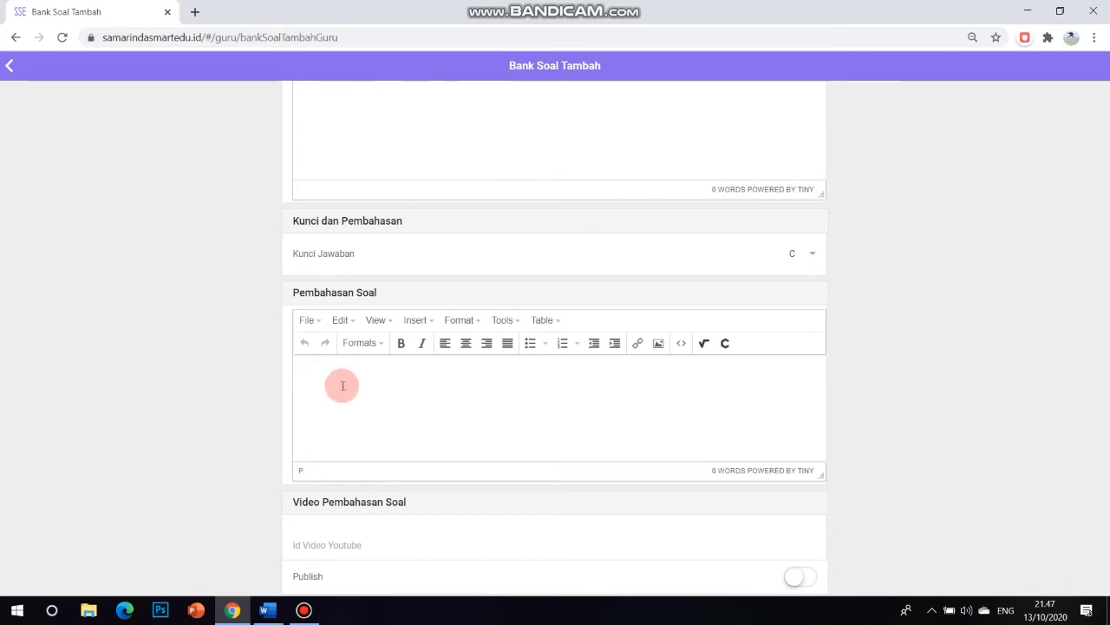
# Step: Open YouTube in a new browser tab to find a video for the Video Pembahasan Soal field
pyautogui.scroll(-1, 867, 391)
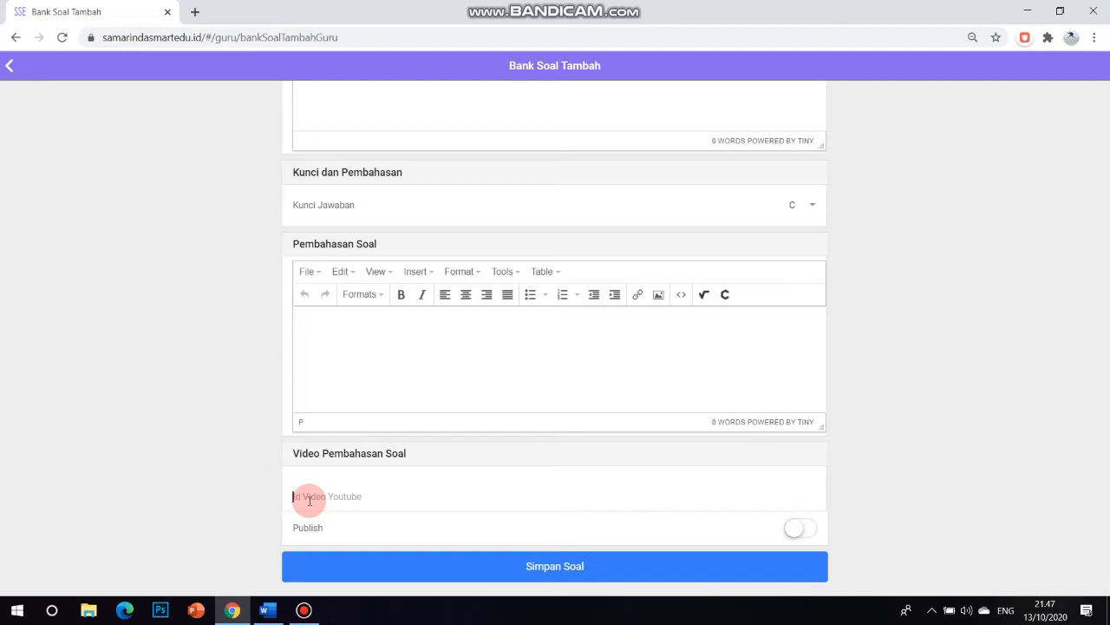
pyautogui.click(347, 497)
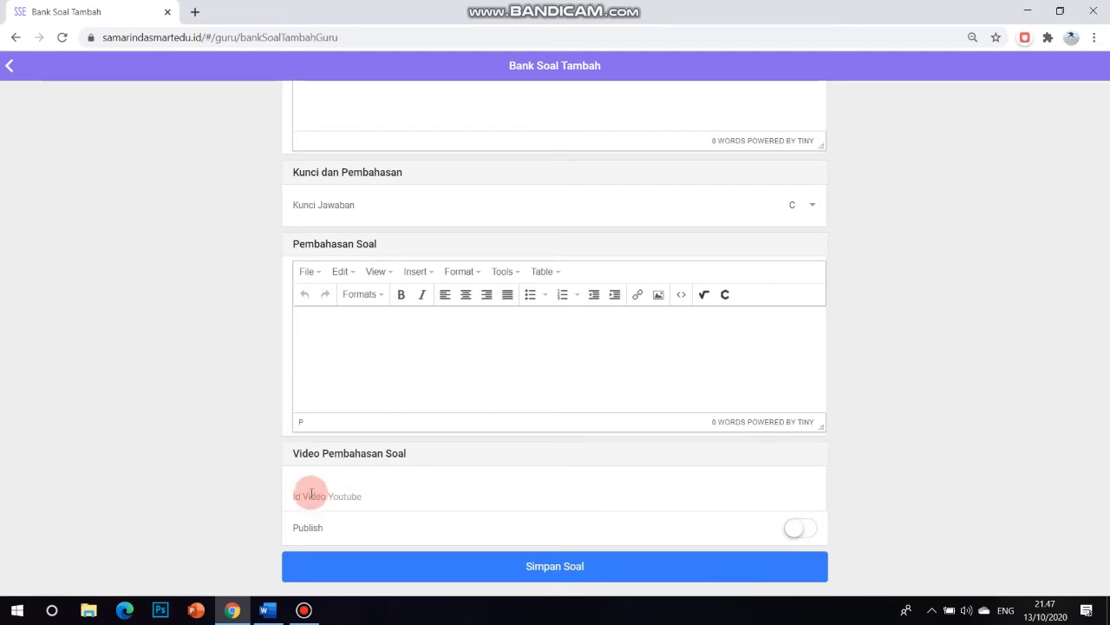
pyautogui.click(232, 612)
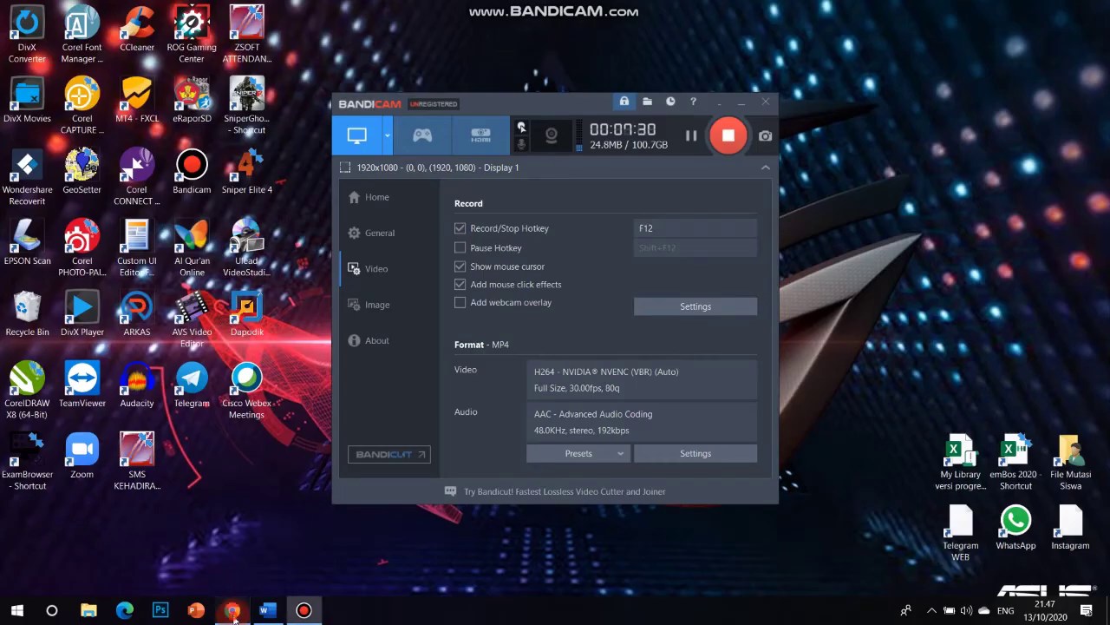
pyautogui.click(233, 612)
pyautogui.click(195, 11)
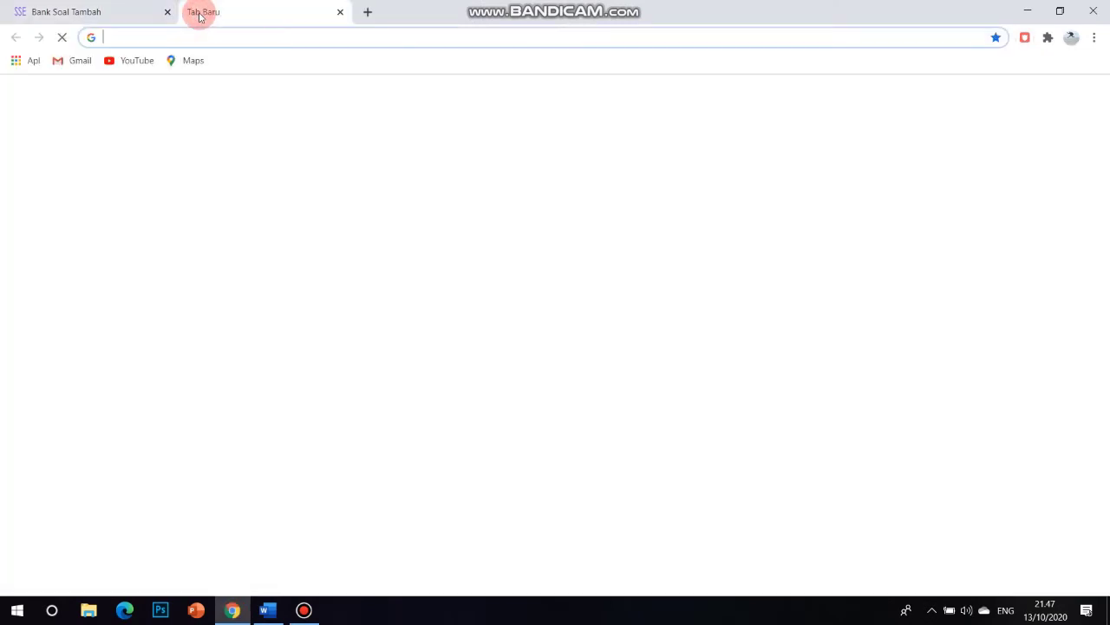
pyautogui.write('you')
pyautogui.press('Return')
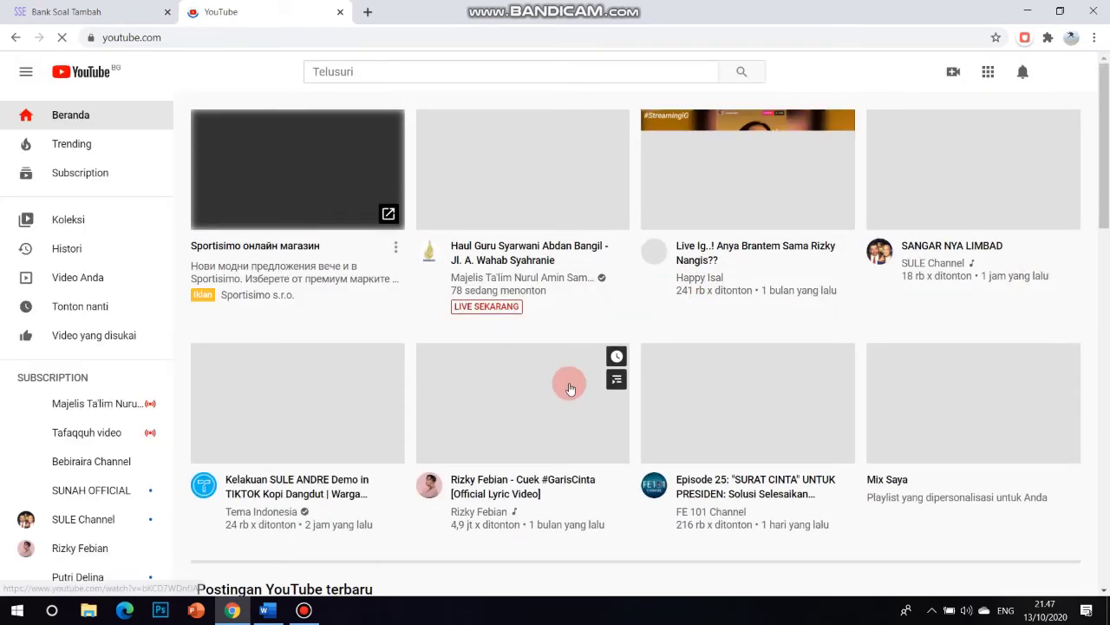
# Step: Open the recommended YouTube video "How To Make Powerful Water Pump Centrifugal 60mm At Home" with its volume lowered, and skip the ad
pyautogui.scroll(-10, 473, 429)
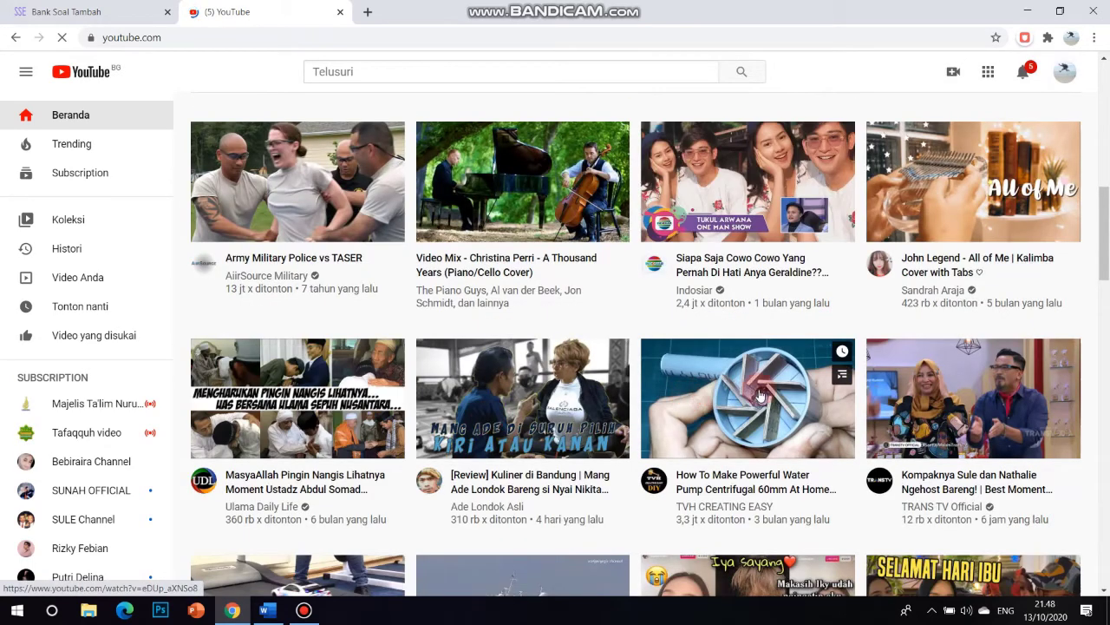
pyautogui.moveTo(760, 394)
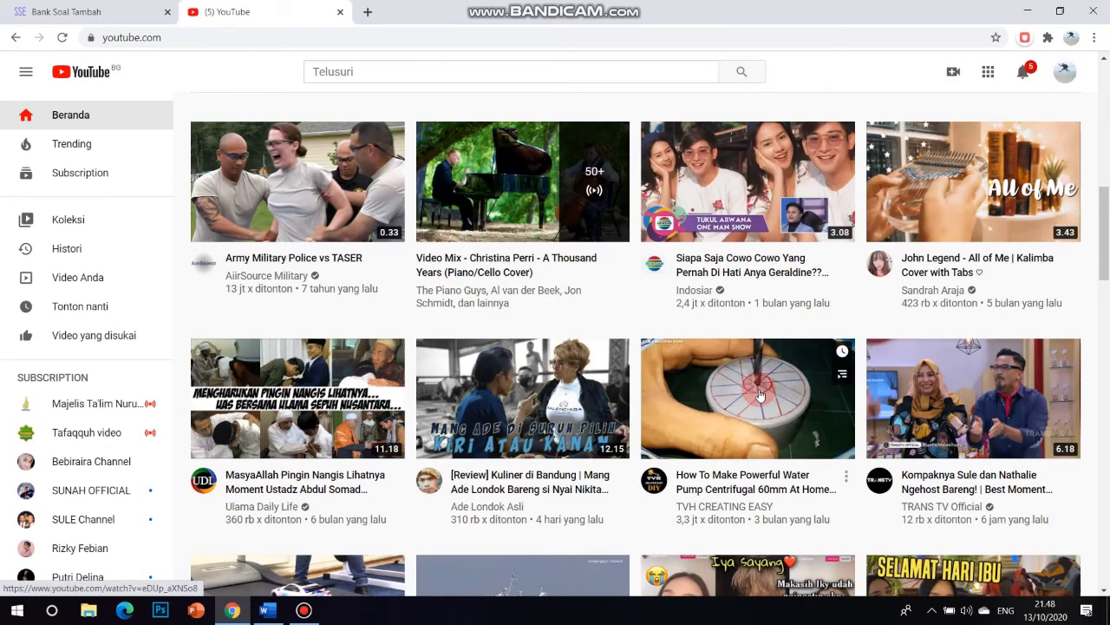
pyautogui.click(760, 394)
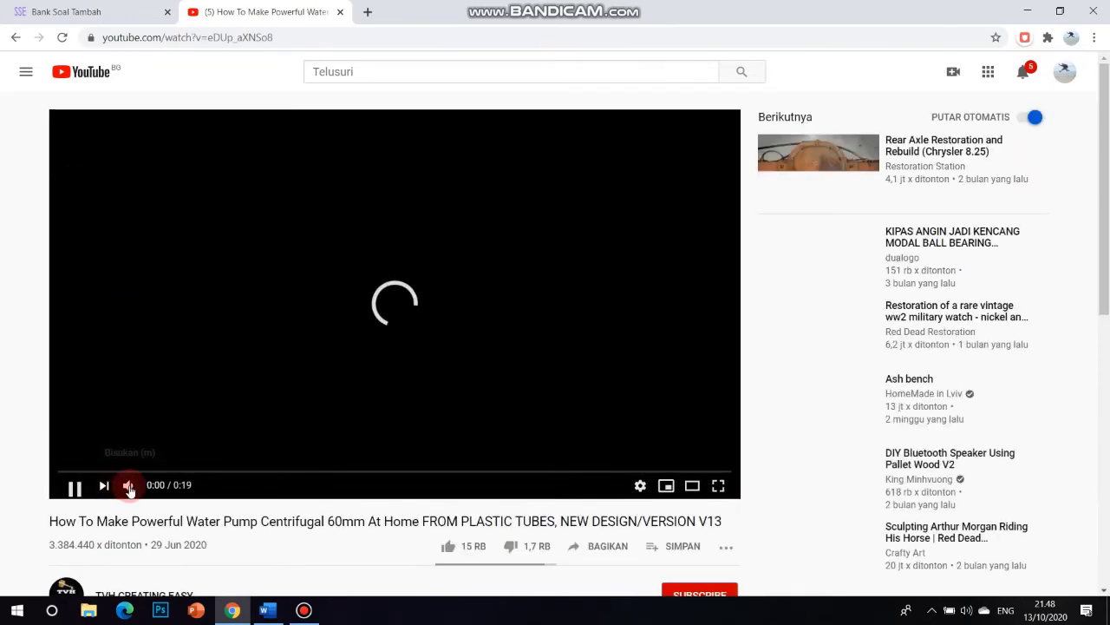
pyautogui.moveTo(153, 488); pyautogui.dragTo(150, 489)
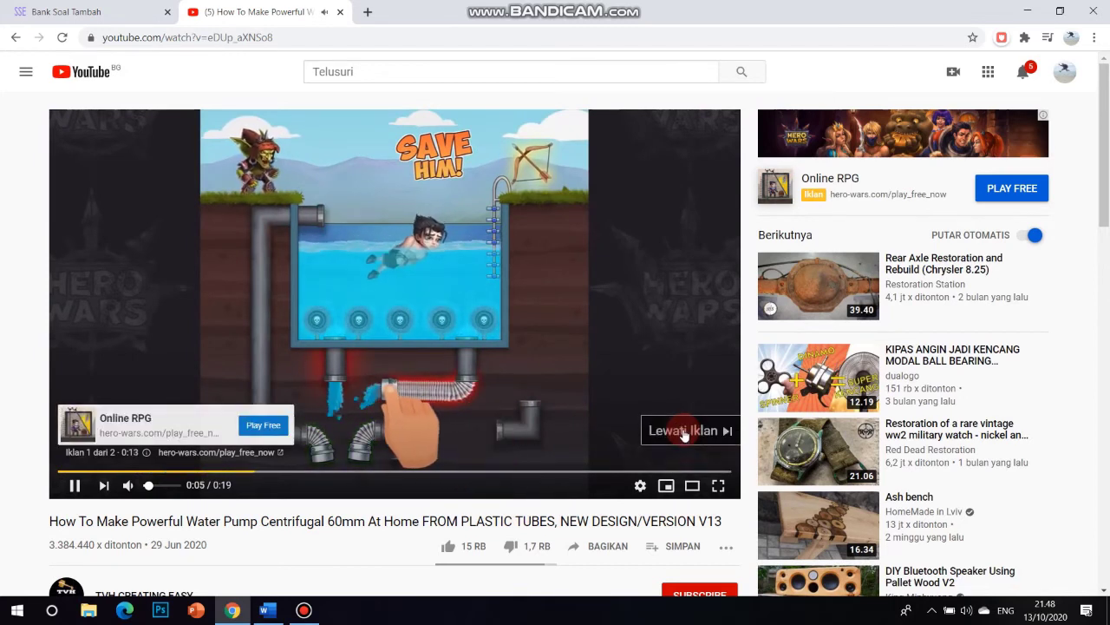
pyautogui.click(685, 432)
# Step: Copy the full web address of the water pump video and pause its playback
pyautogui.click(277, 37)
pyautogui.hotkey('ctrl', 'c')
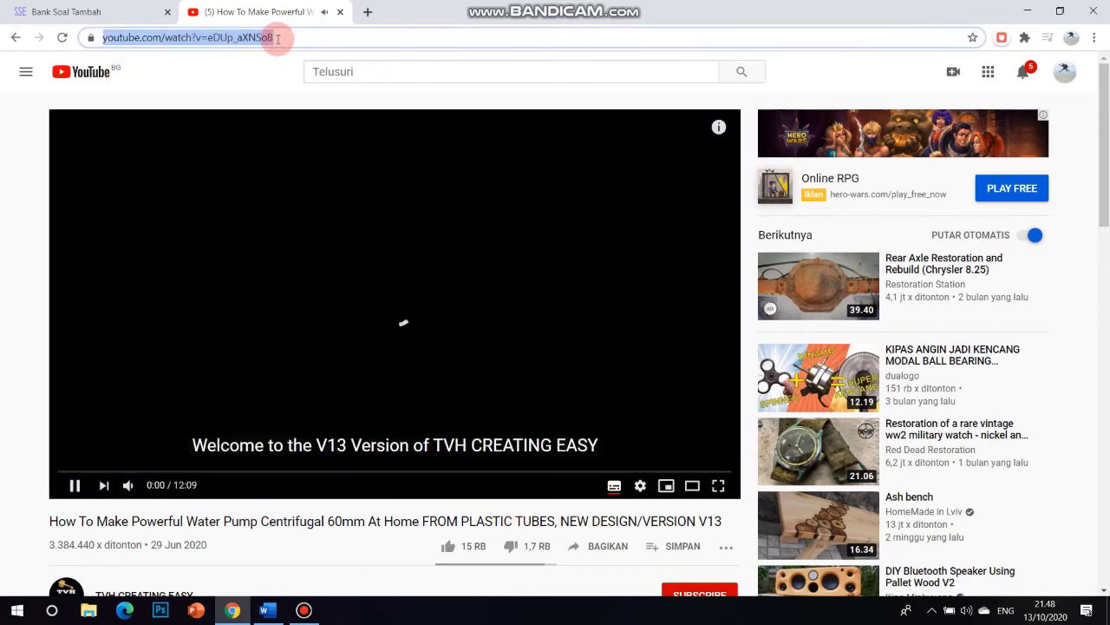
pyautogui.rightClick(230, 44)
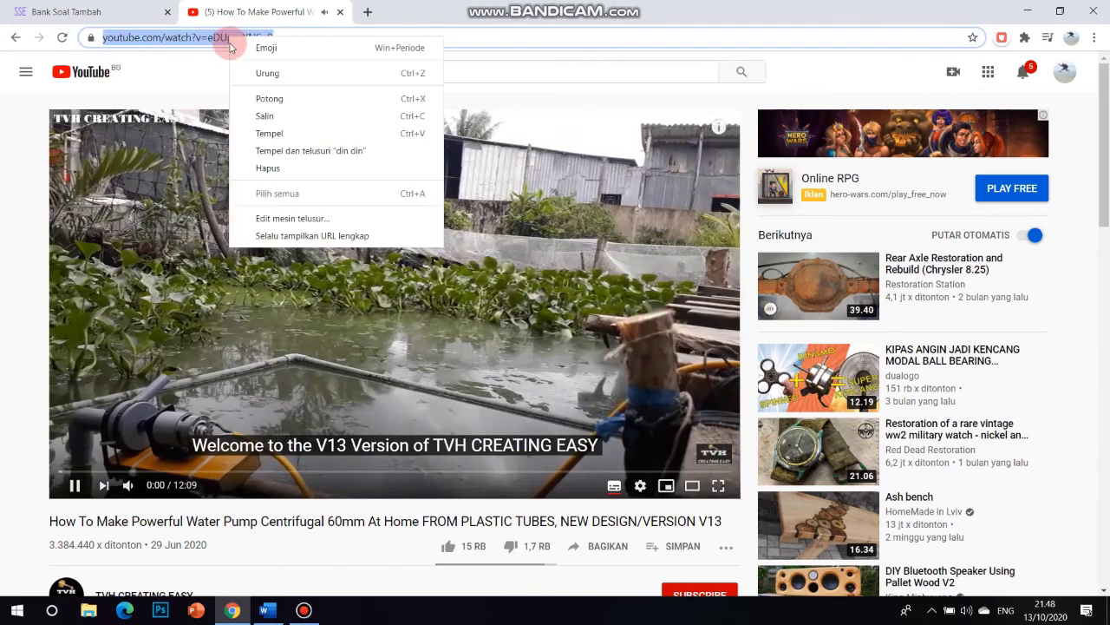
pyautogui.click(261, 115)
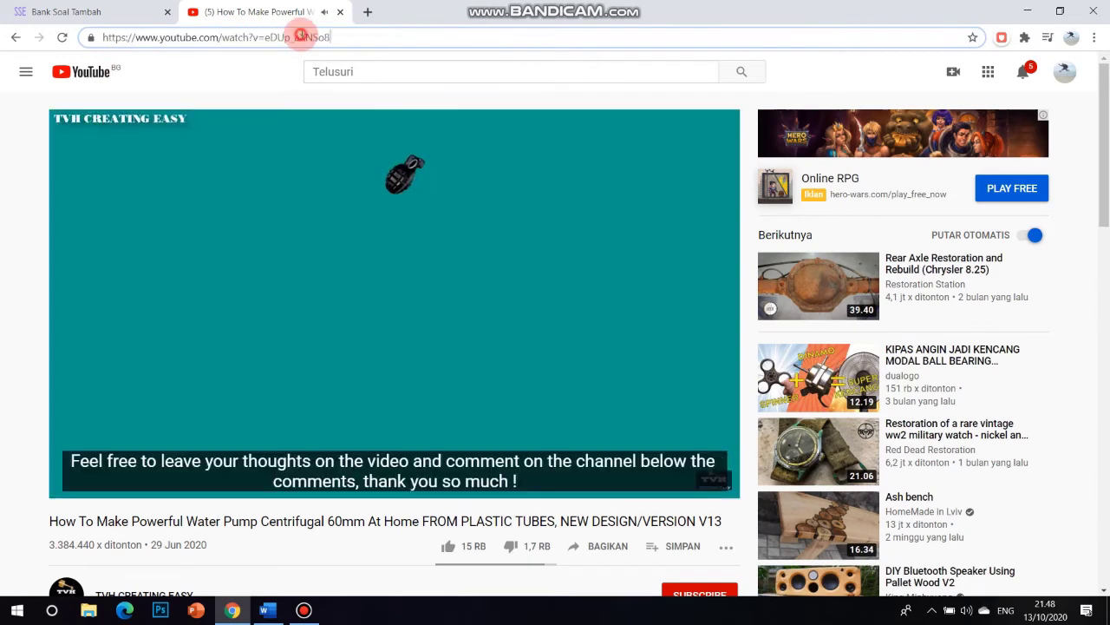
pyautogui.click(75, 485)
pyautogui.click(106, 6)
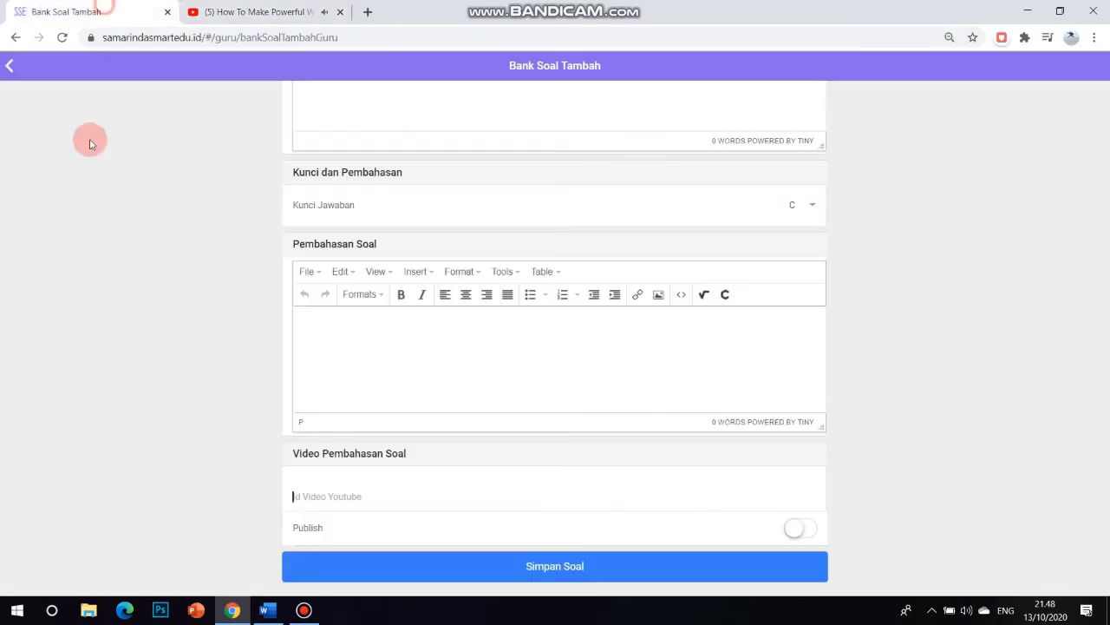
pyautogui.click(314, 495)
pyautogui.rightClick(314, 496)
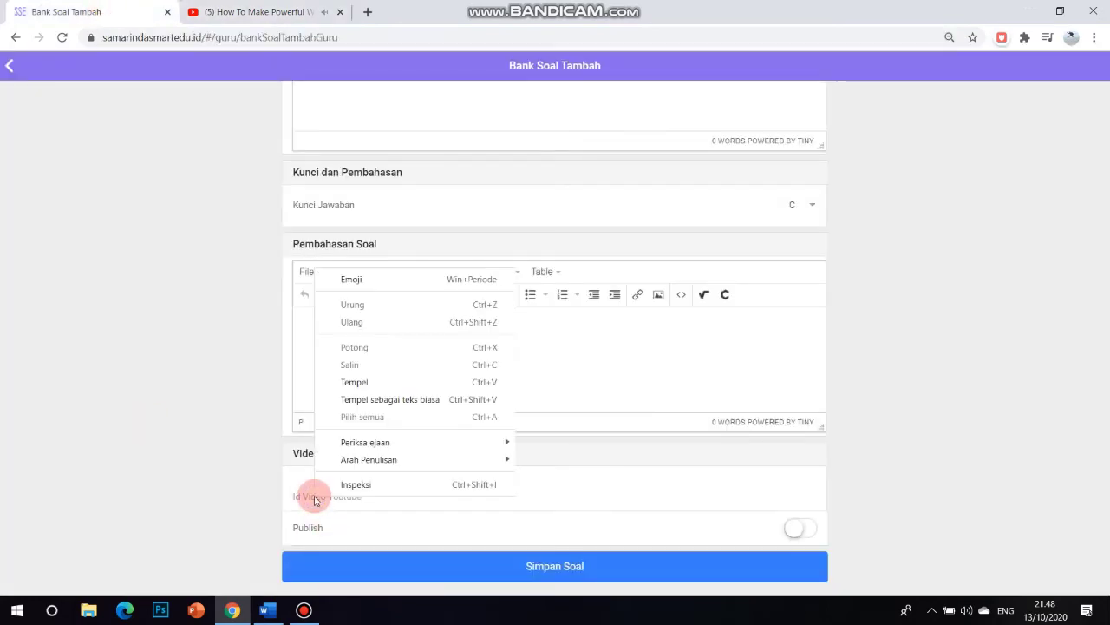
pyautogui.click(356, 385)
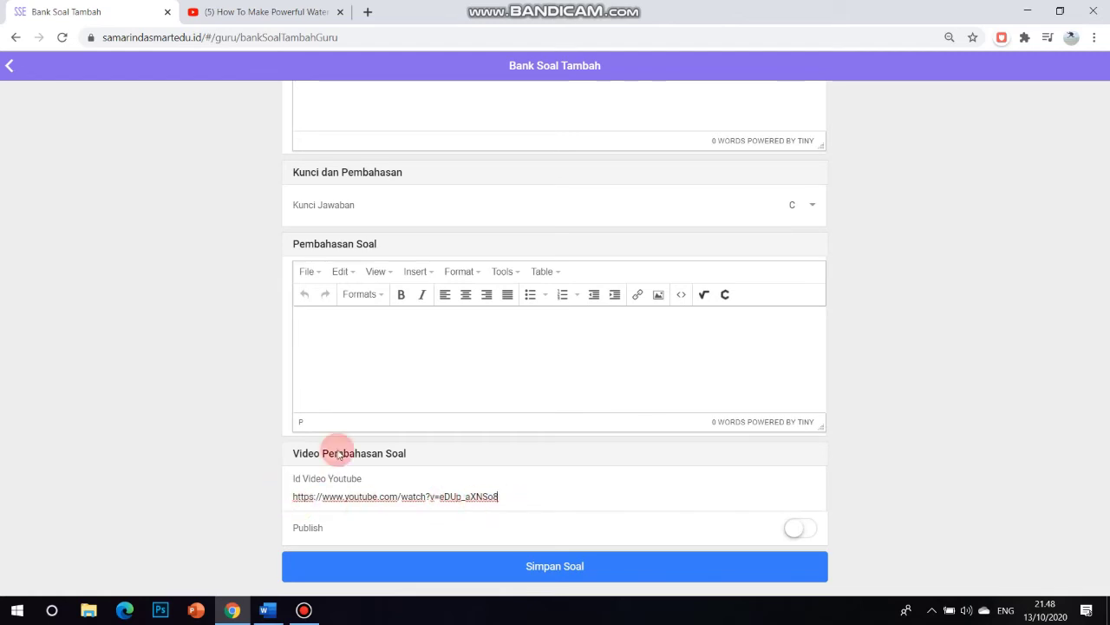
# Step: Review the filled-in question form, from Isi Soal and the answer options through Kunci Jawaban to the video link
pyautogui.scroll(3, 1003, 316)
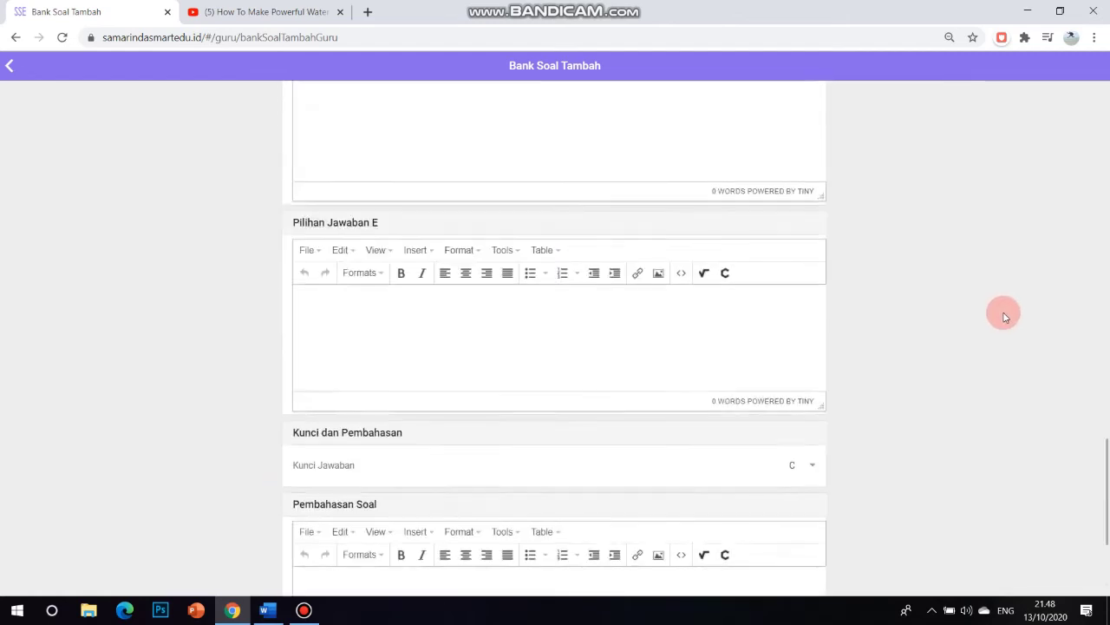
pyautogui.scroll(10, 1004, 316)
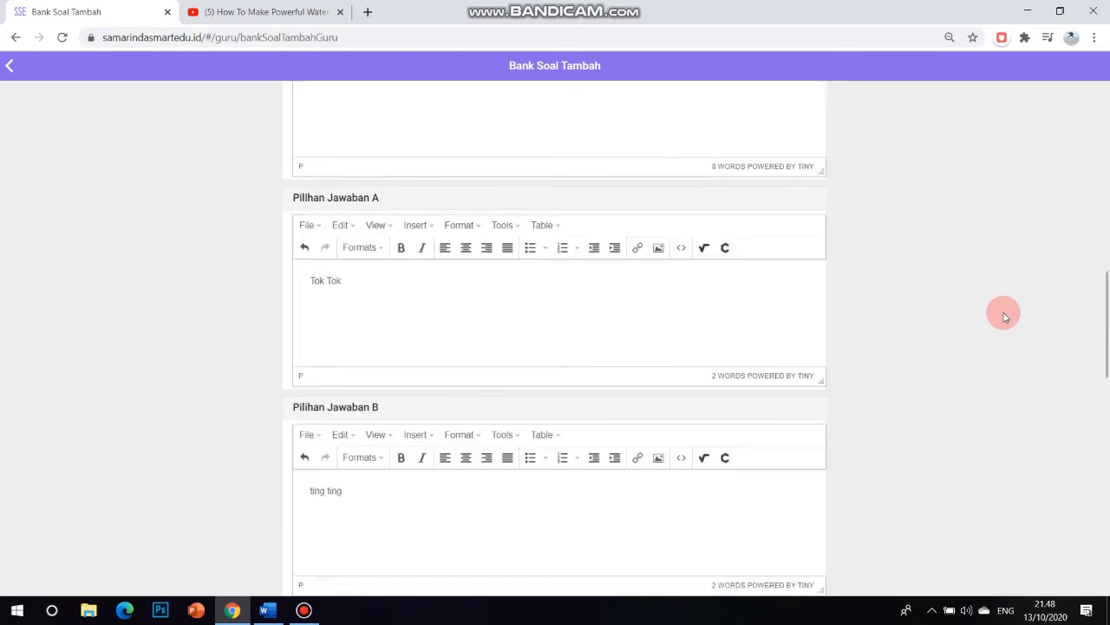
pyautogui.scroll(3, 1004, 315)
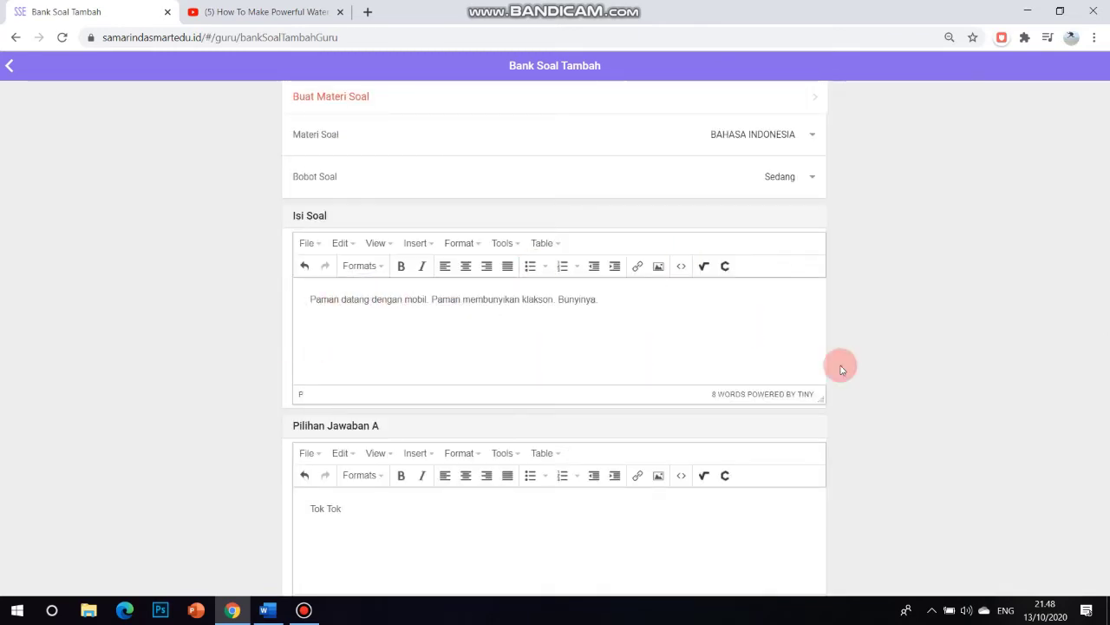
pyautogui.scroll(-8, 841, 371)
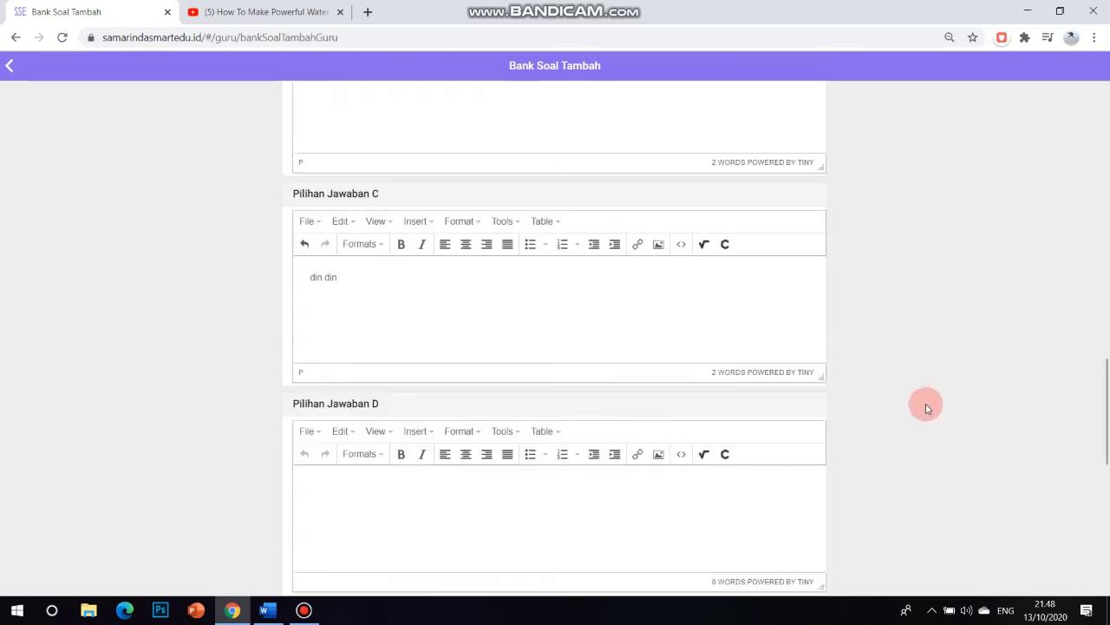
pyautogui.scroll(-7, 927, 408)
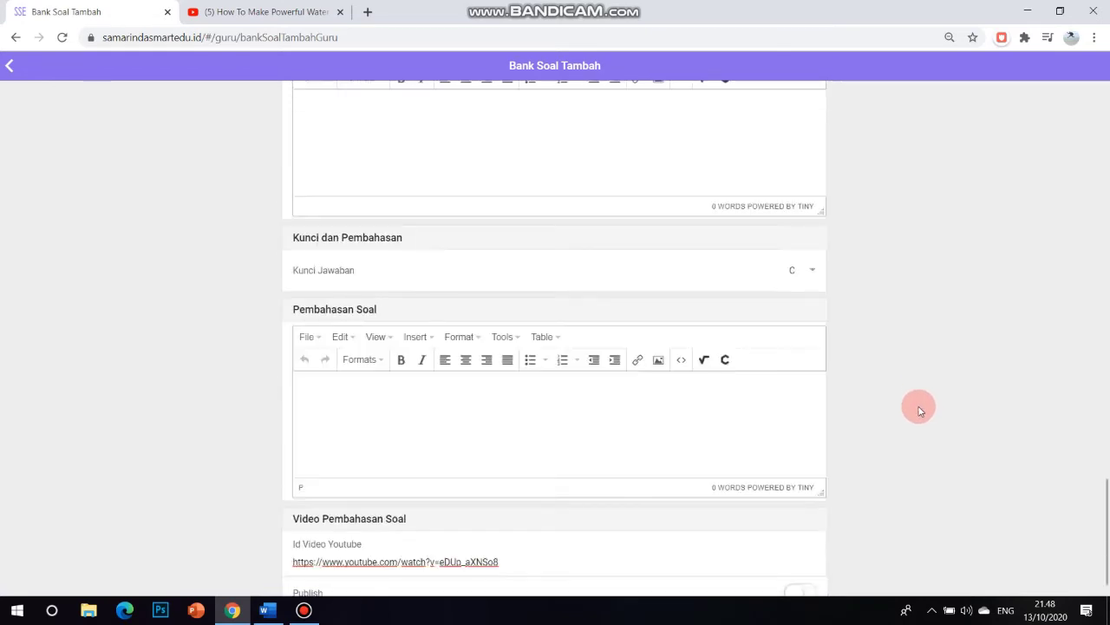
pyautogui.scroll(-2, 921, 411)
pyautogui.scroll(8, 860, 364)
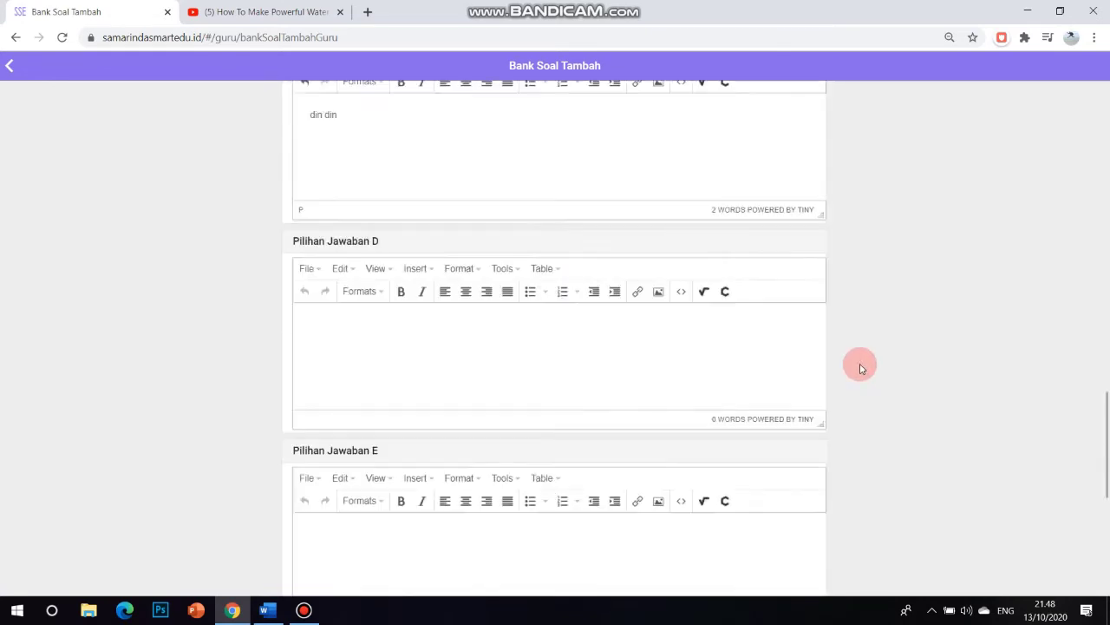
pyautogui.scroll(8, 860, 368)
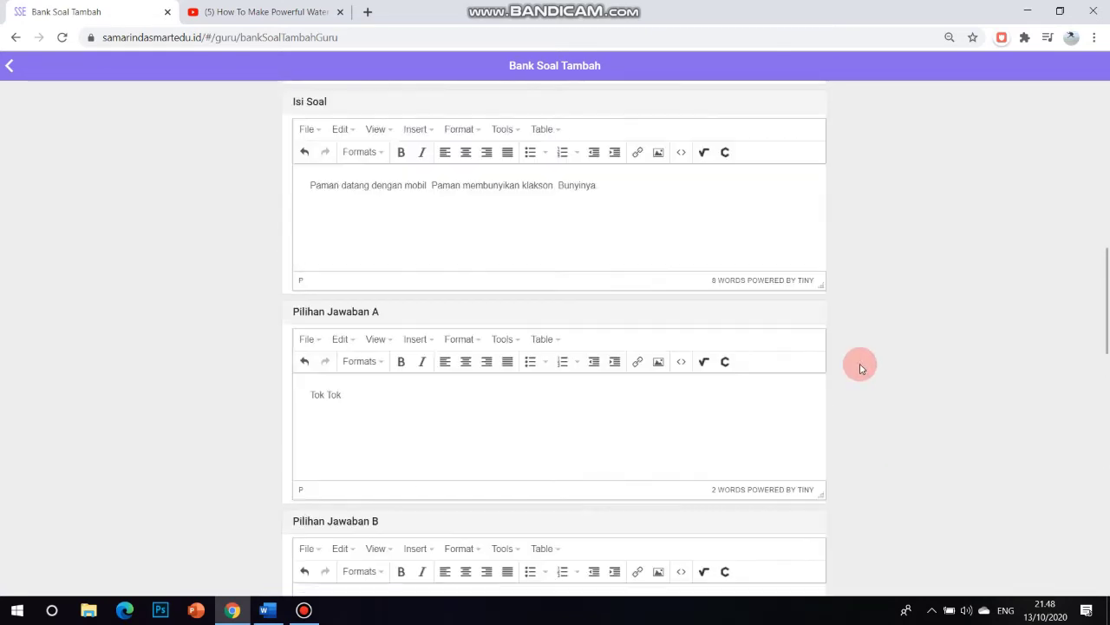
# Step: Insert the picture Untitled.jpg from New Volume (E:) on a new line below the question text in Isi Soal
pyautogui.scroll(1, 861, 368)
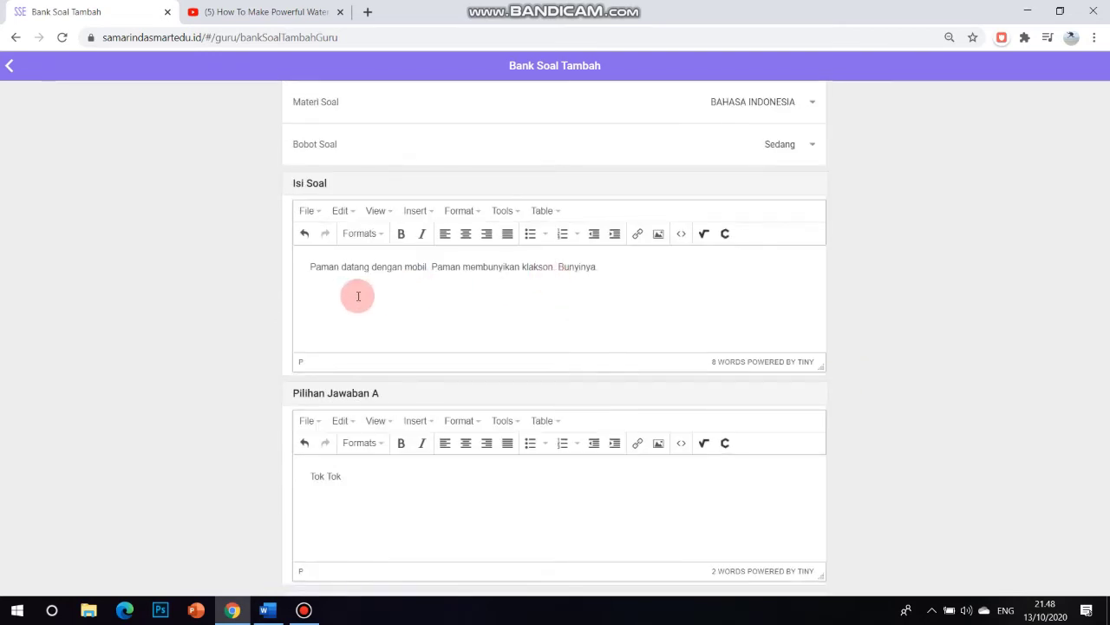
pyautogui.click(636, 257)
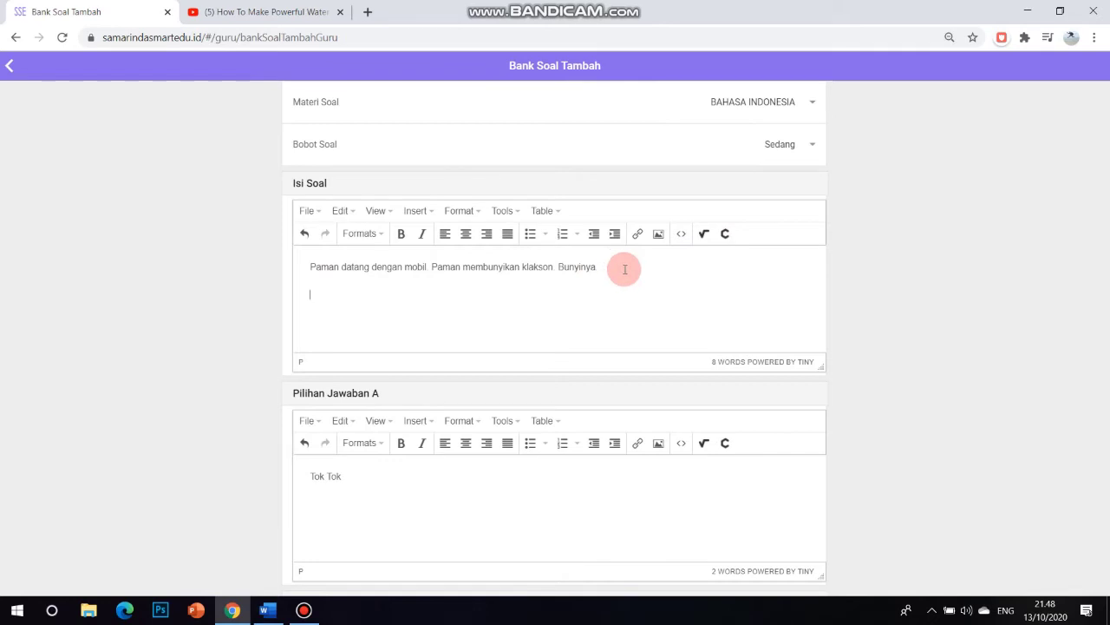
pyautogui.click(657, 238)
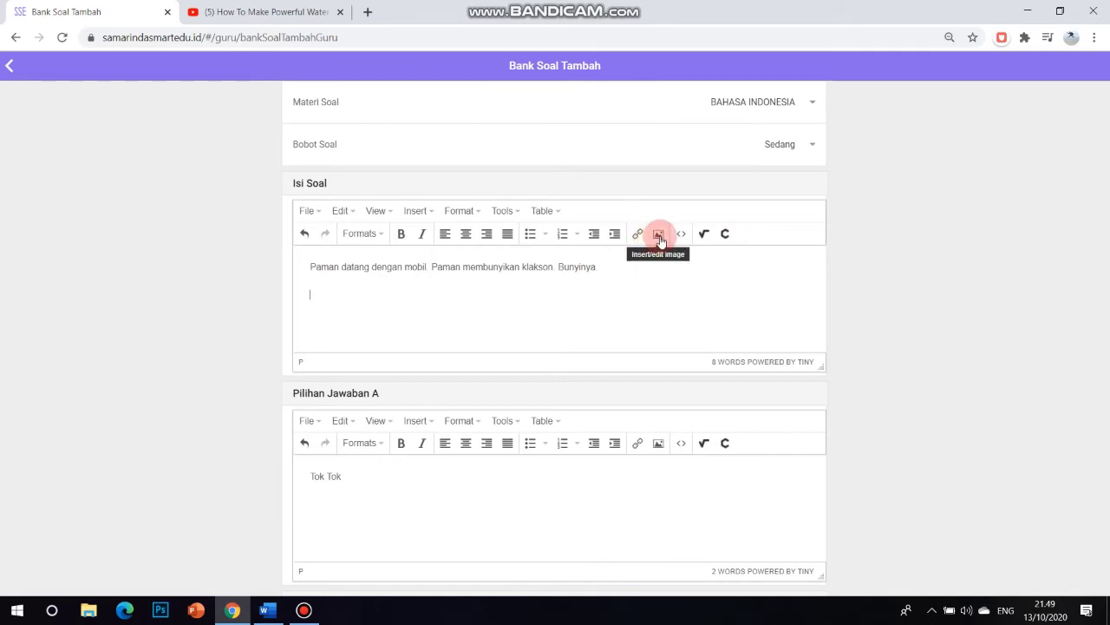
pyautogui.click(696, 286)
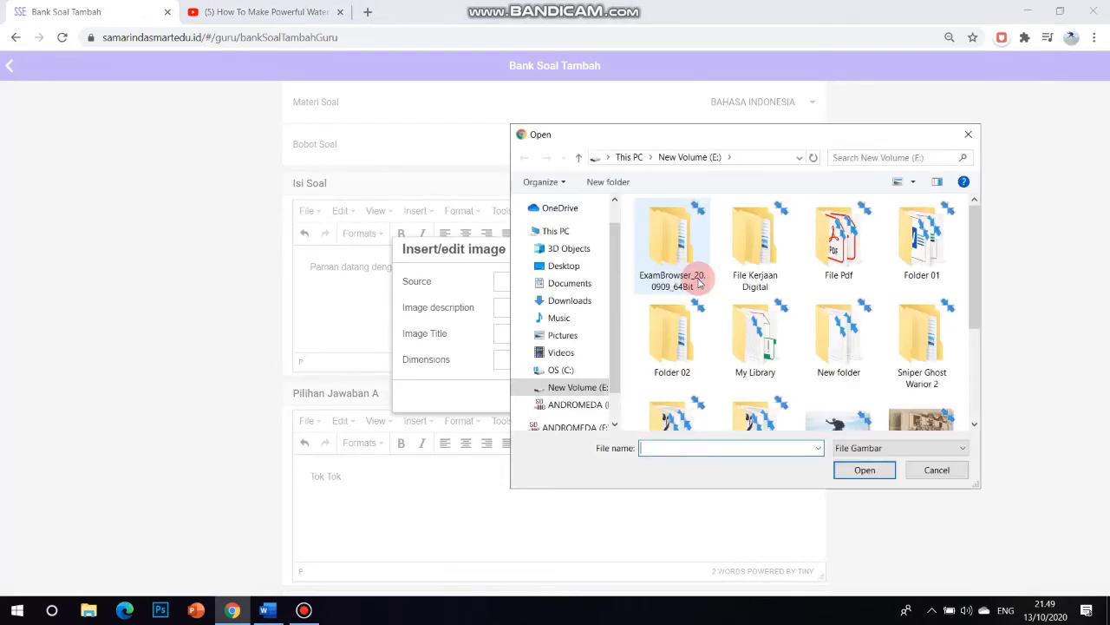
pyautogui.moveTo(971, 296); pyautogui.dragTo(1001, 431)
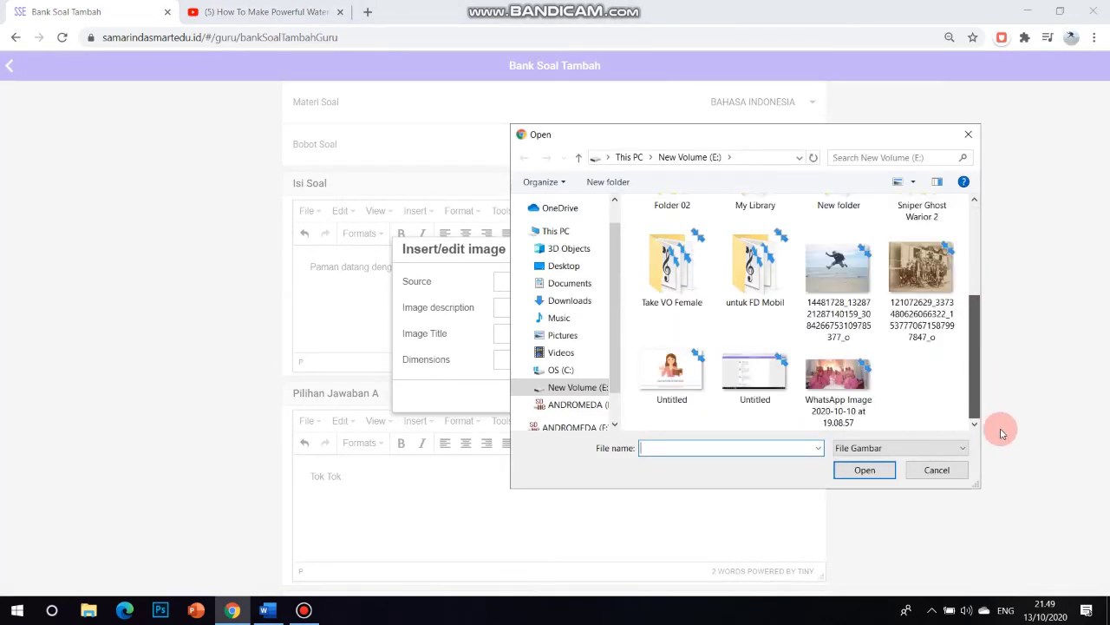
pyautogui.click(681, 375)
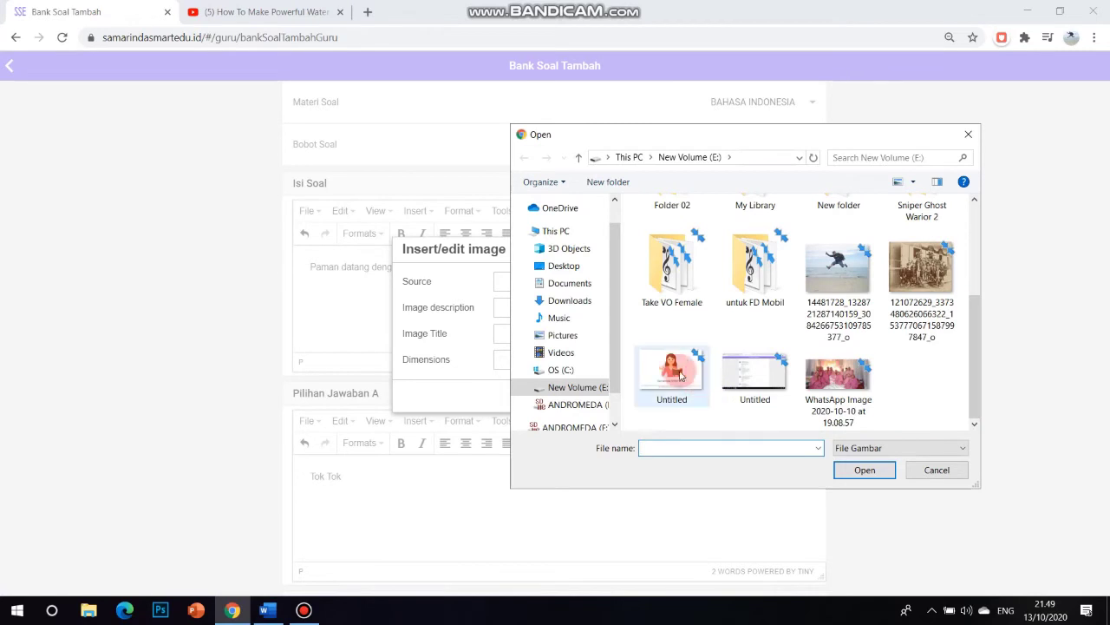
pyautogui.click(866, 470)
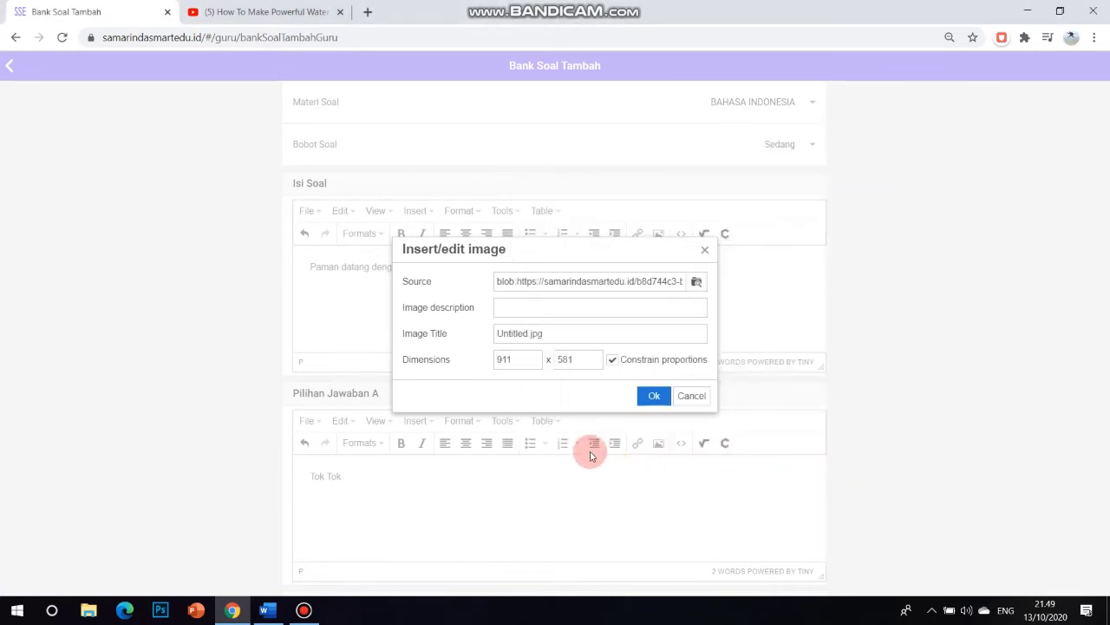
pyautogui.click(649, 405)
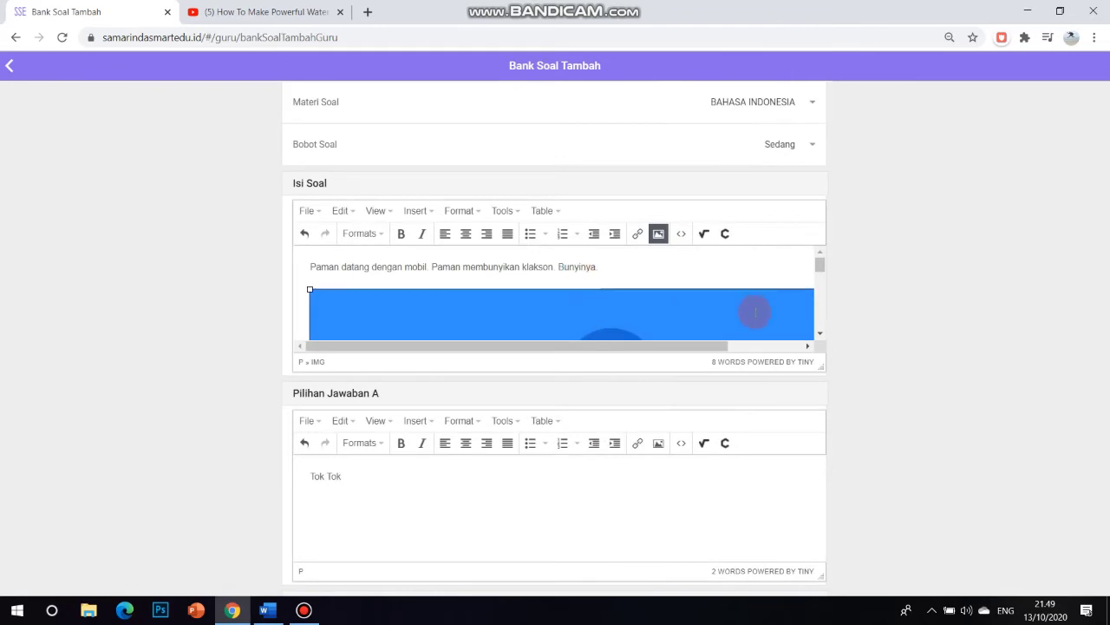
# Step: Enlarge the Isi Soal editing area and scale the inserted picture down proportionally to slightly under half the editor's width
pyautogui.moveTo(822, 363); pyautogui.dragTo(867, 574)
pyautogui.moveTo(308, 289); pyautogui.dragTo(607, 474)
pyautogui.moveTo(673, 520); pyautogui.dragTo(504, 412)
pyautogui.click(303, 611)
pyautogui.click(304, 610)
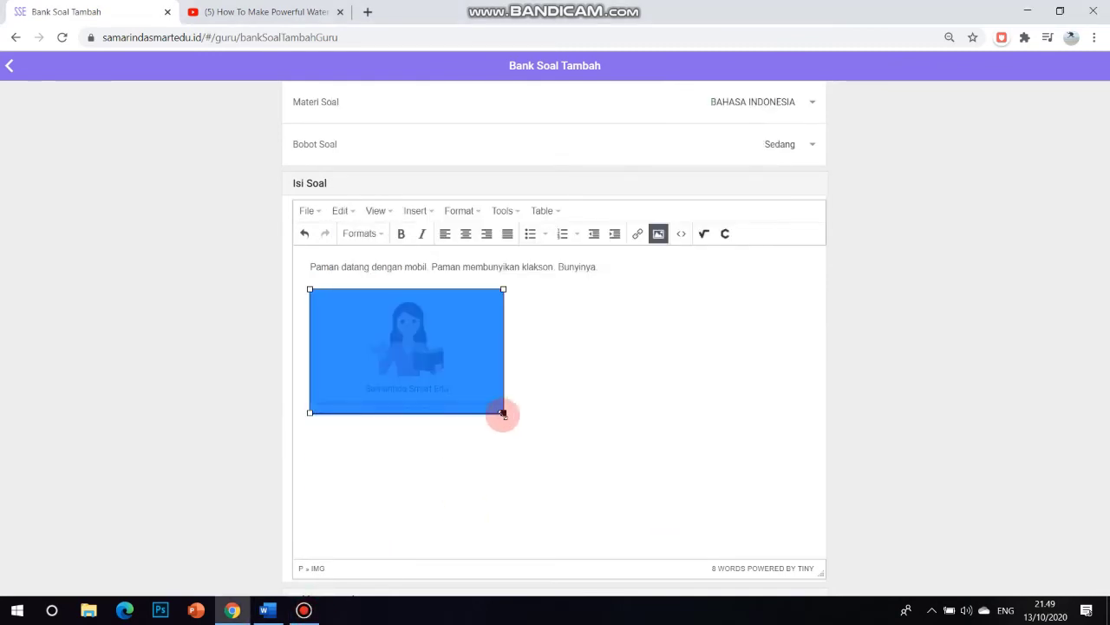
pyautogui.moveTo(503, 414); pyautogui.dragTo(552, 445)
pyautogui.click(643, 421)
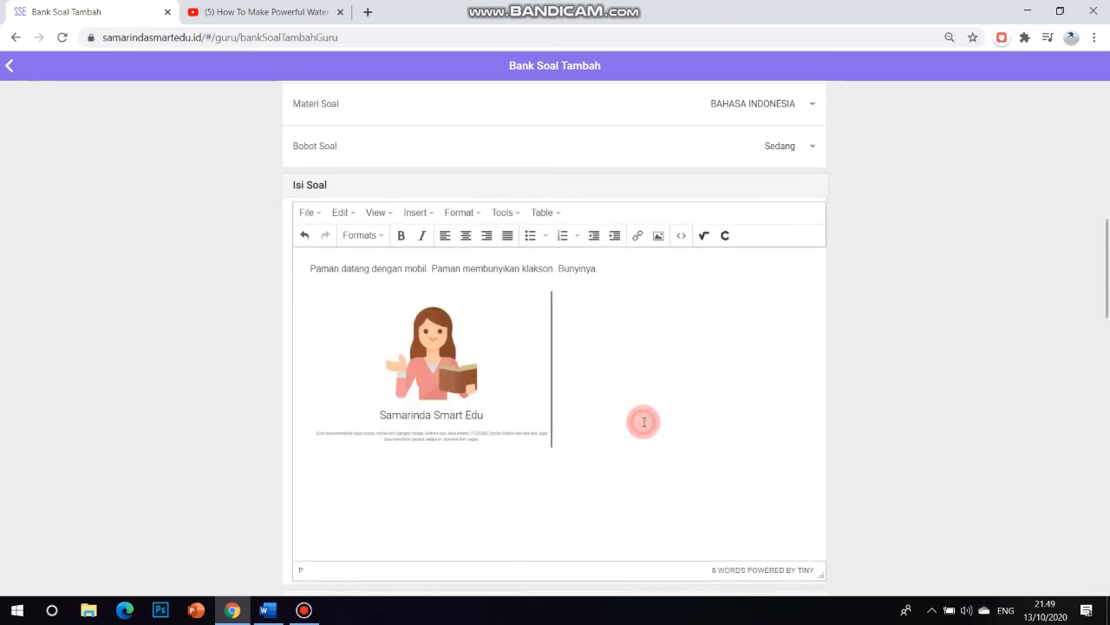
# Step: Demonstrate the question's Publish option by switching it on, off and on again
pyautogui.scroll(-5, 885, 411)
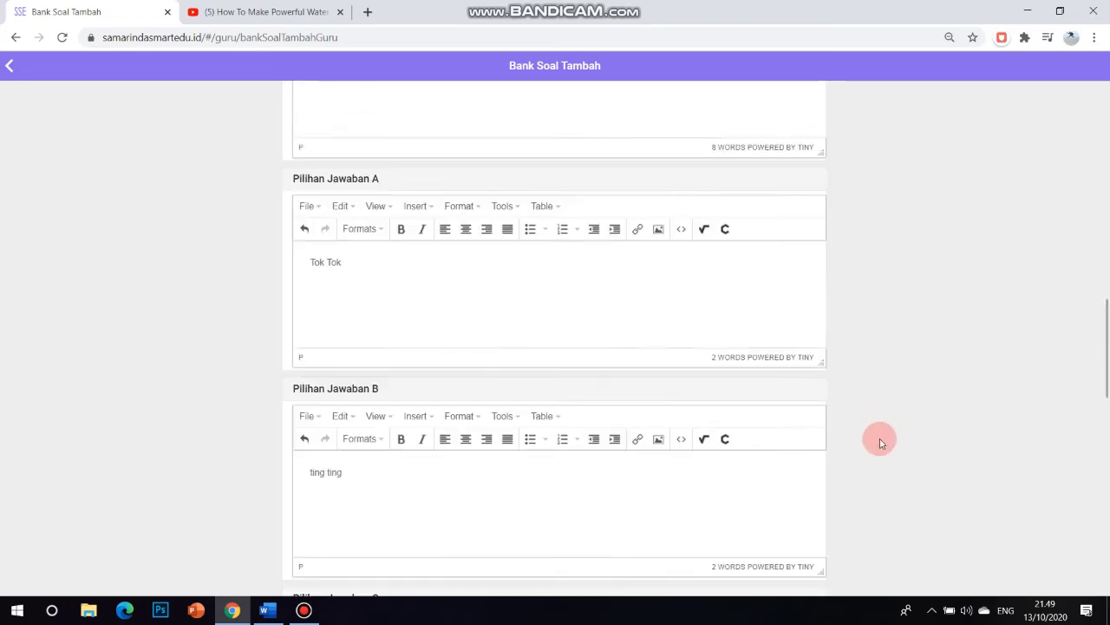
pyautogui.scroll(-12, 880, 438)
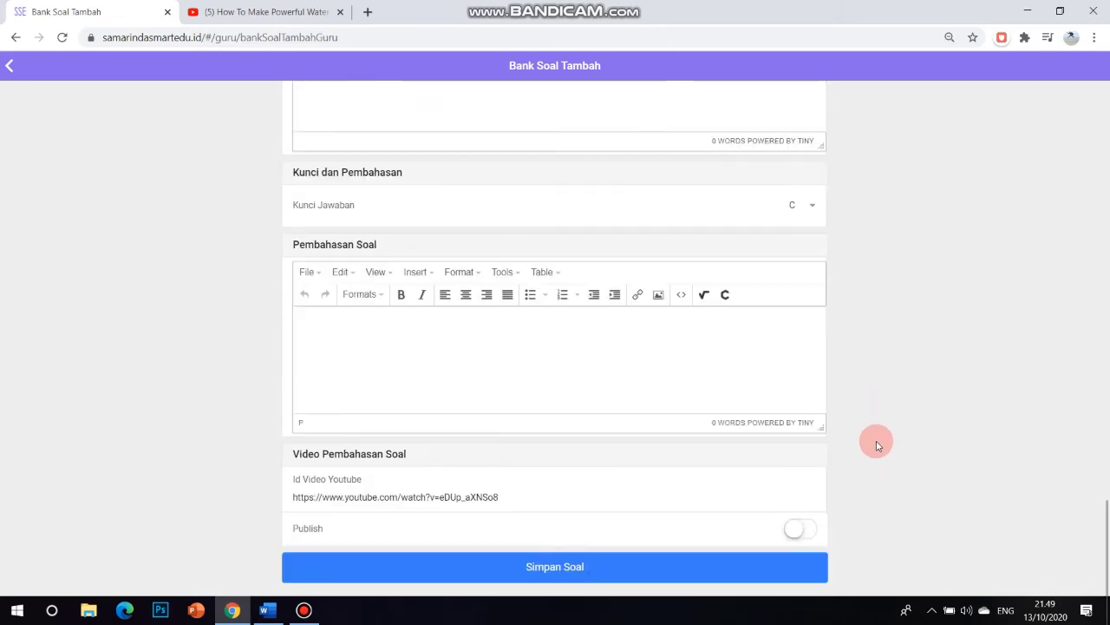
pyautogui.click(791, 536)
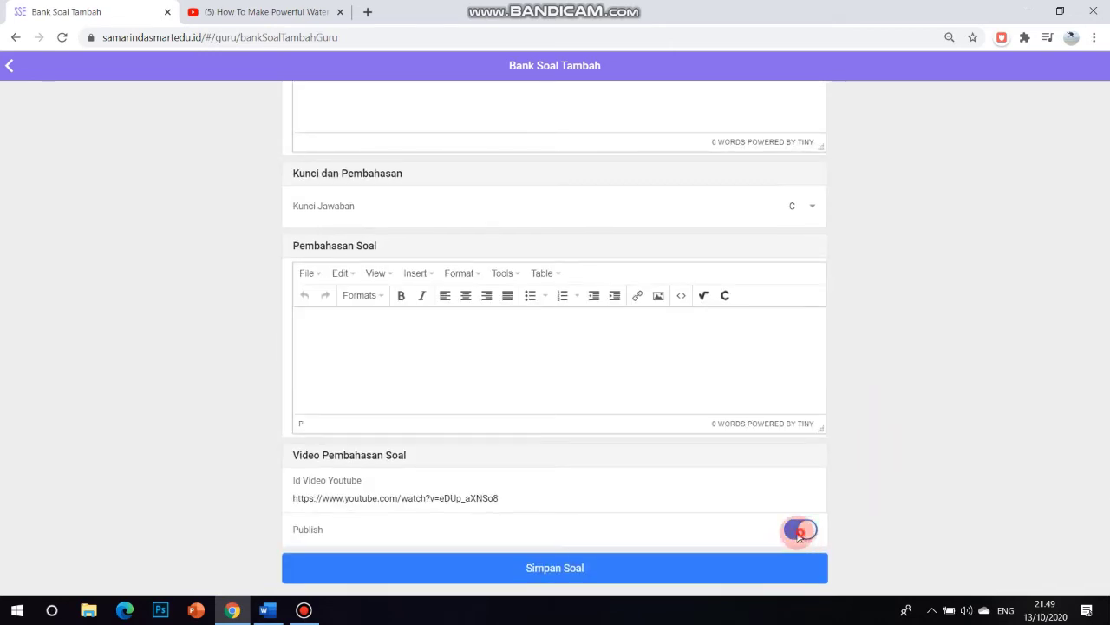
pyautogui.click(796, 531)
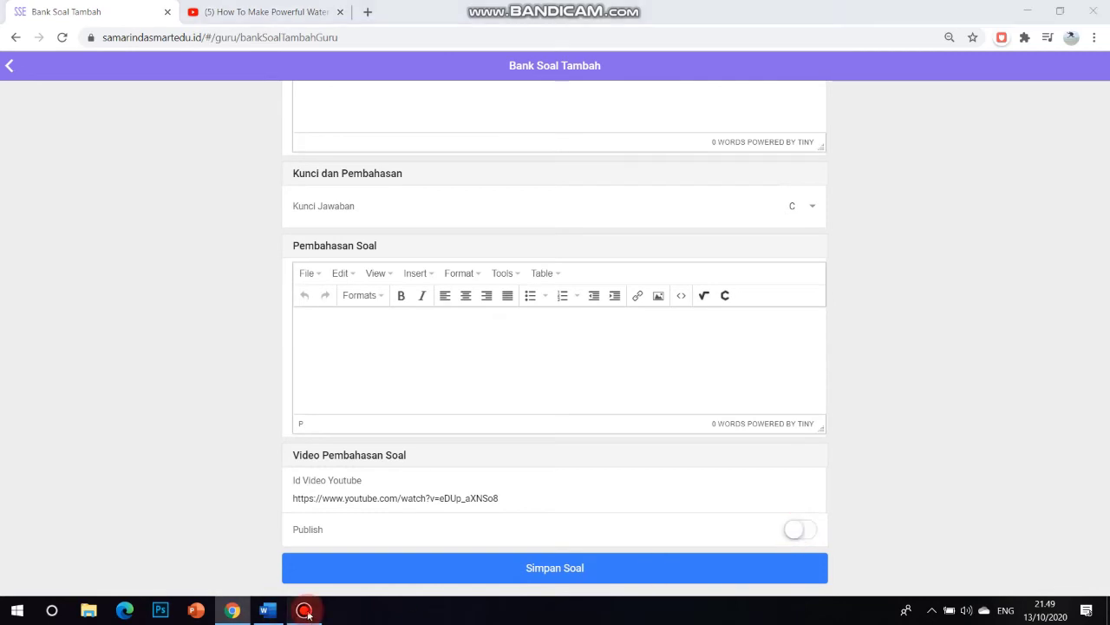
pyautogui.click(304, 610)
pyautogui.click(304, 610)
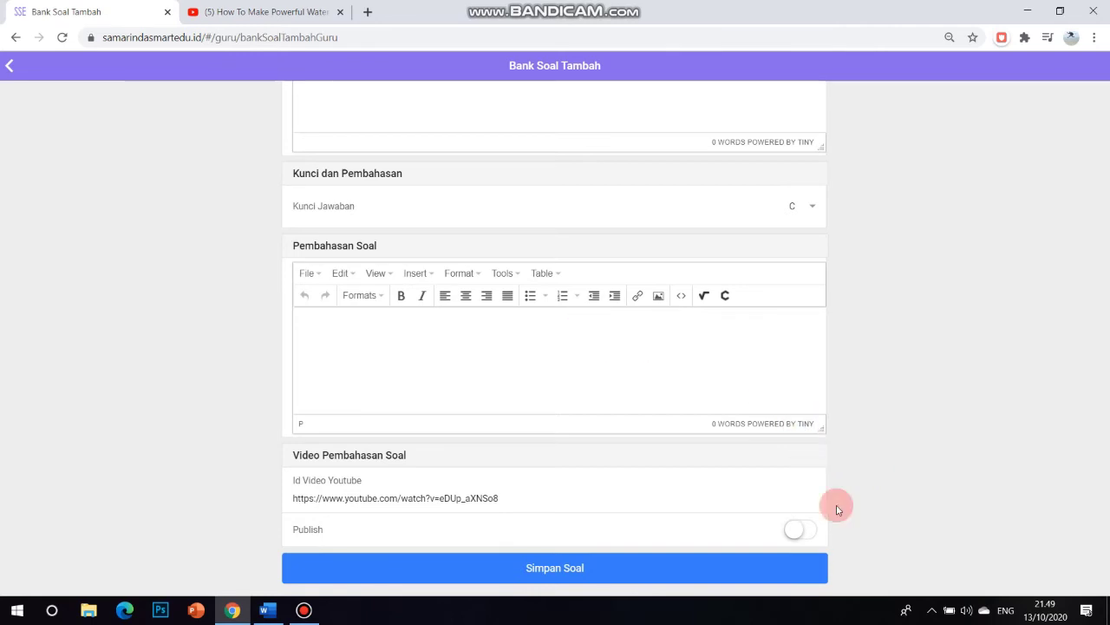
pyautogui.click(795, 531)
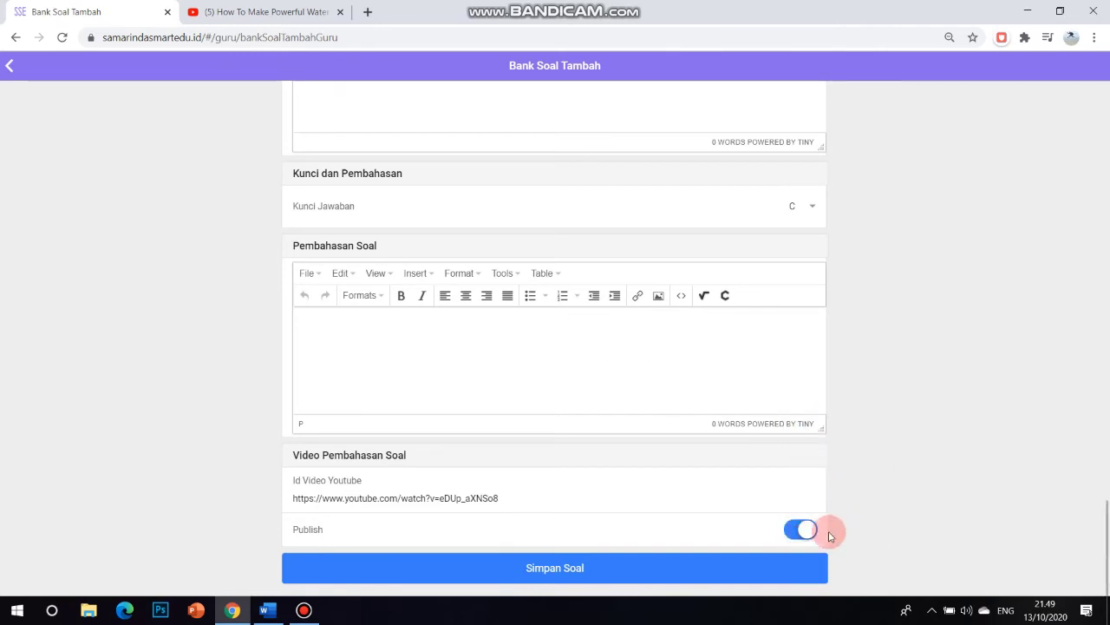
pyautogui.click(796, 530)
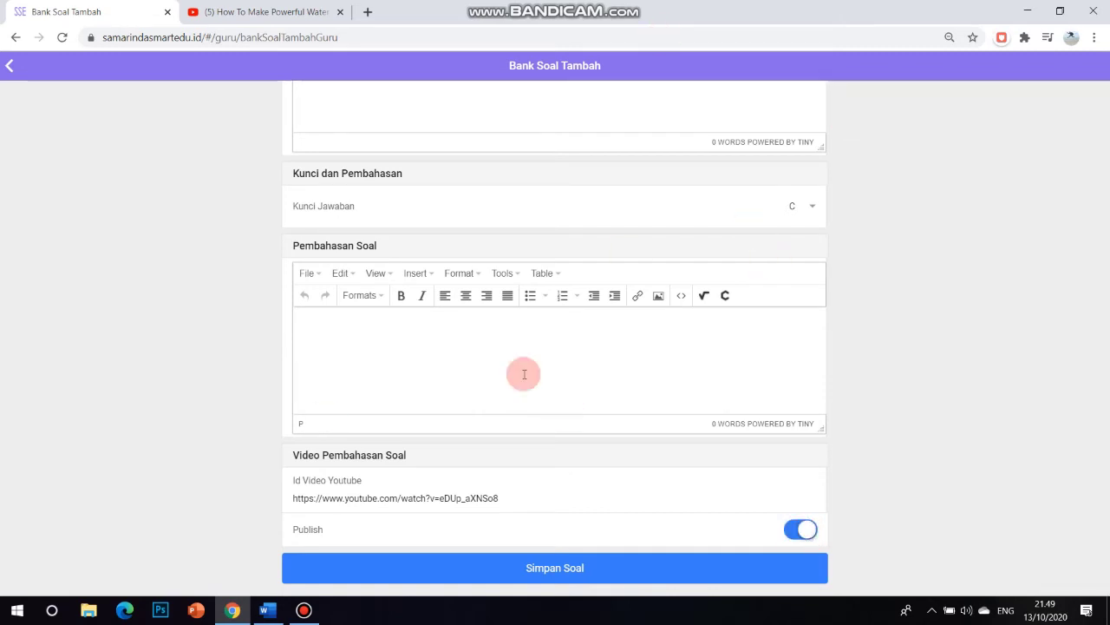
pyautogui.click(305, 609)
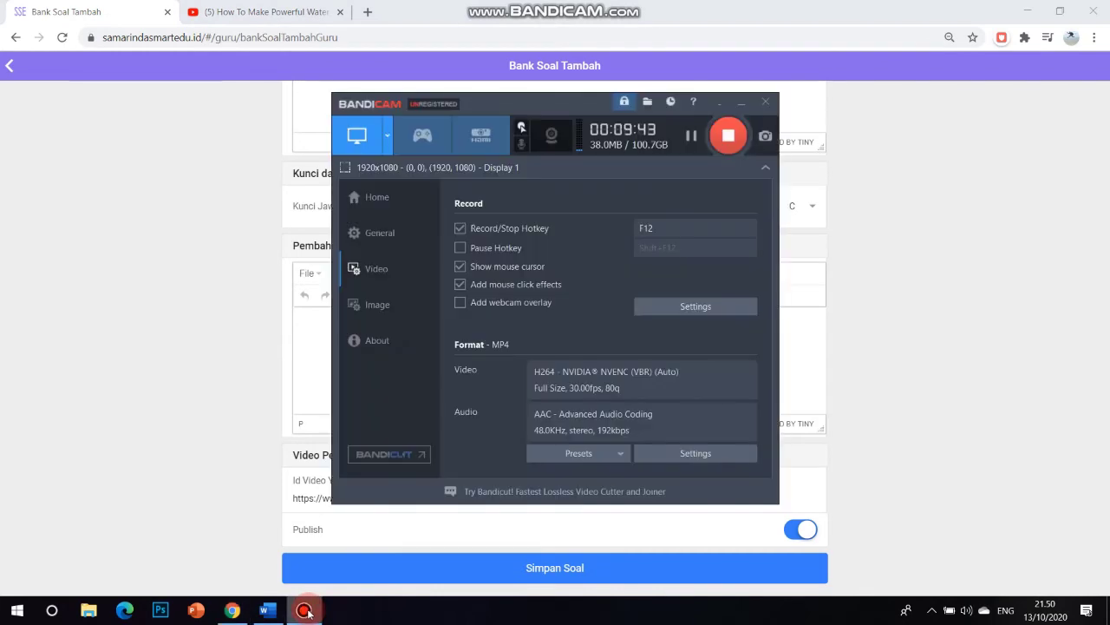
pyautogui.click(305, 609)
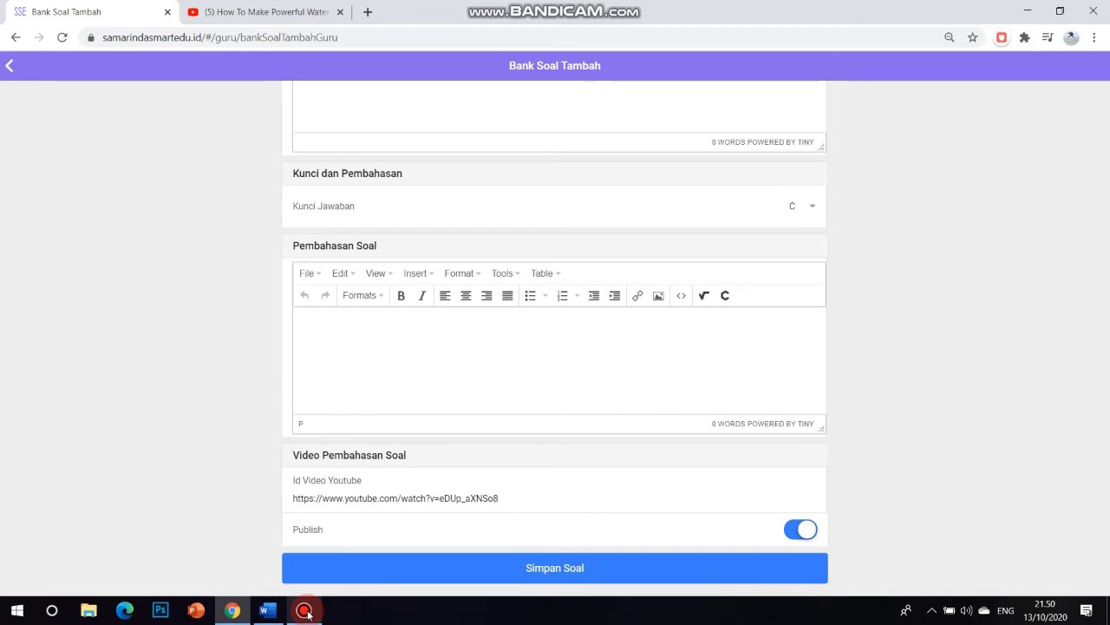
pyautogui.click(305, 611)
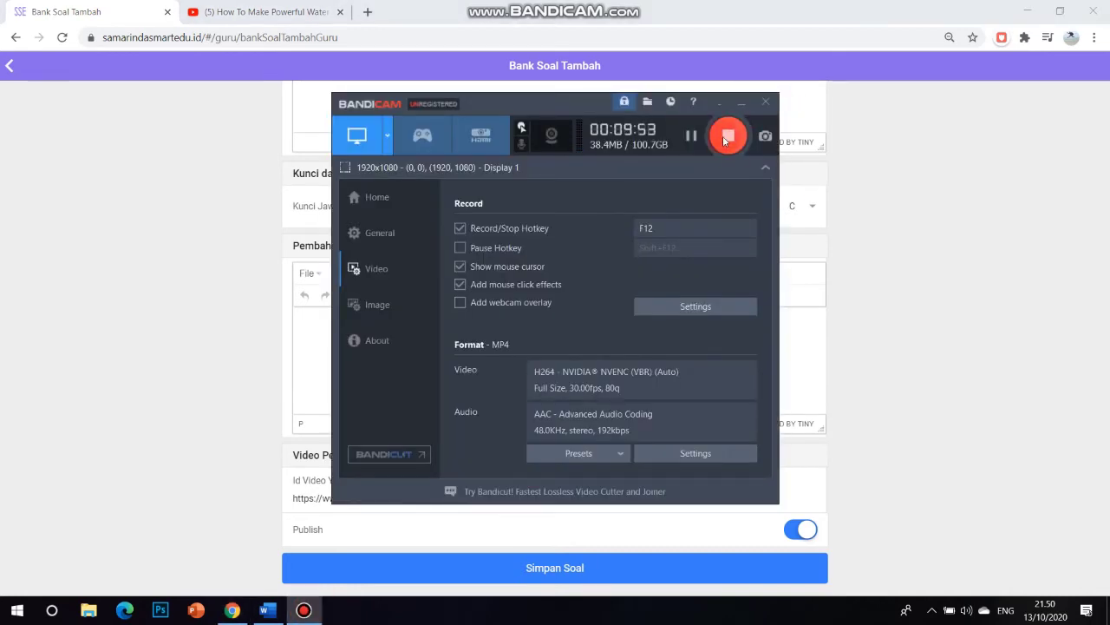
pyautogui.click(951, 375)
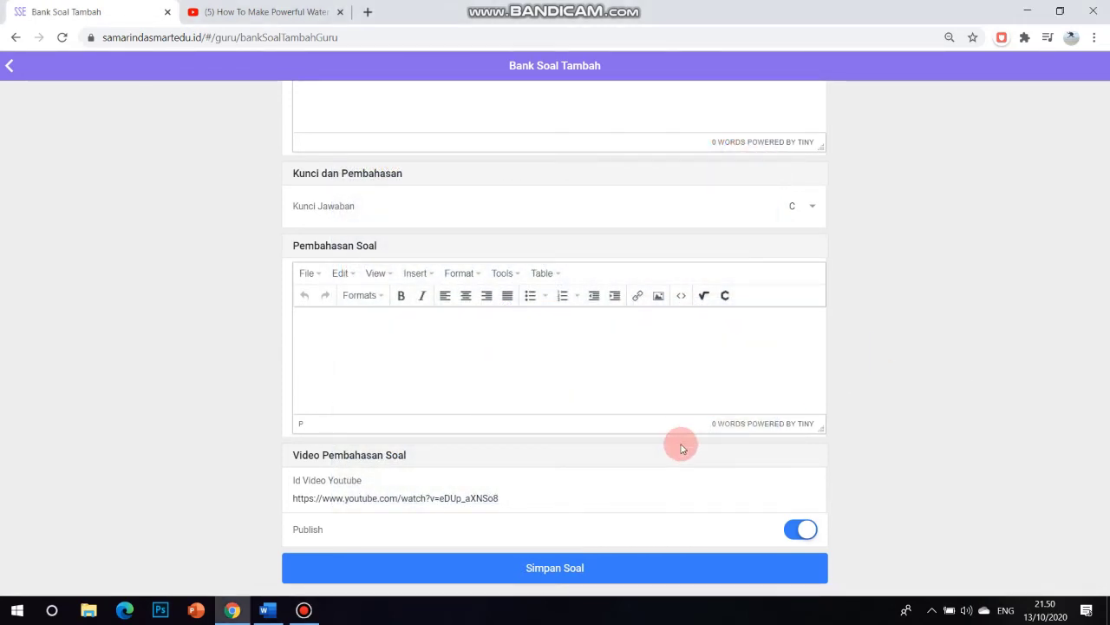
# Step: Toggle the Publish option again and leave the question unpublished
pyautogui.click(794, 537)
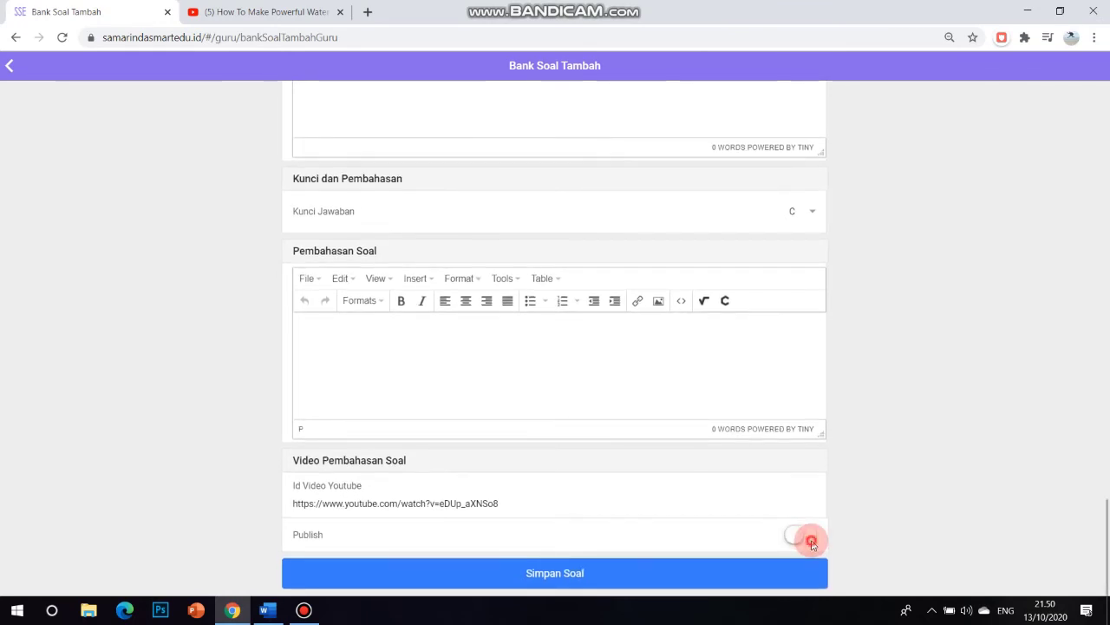
pyautogui.click(811, 541)
pyautogui.scroll(-1, 868, 376)
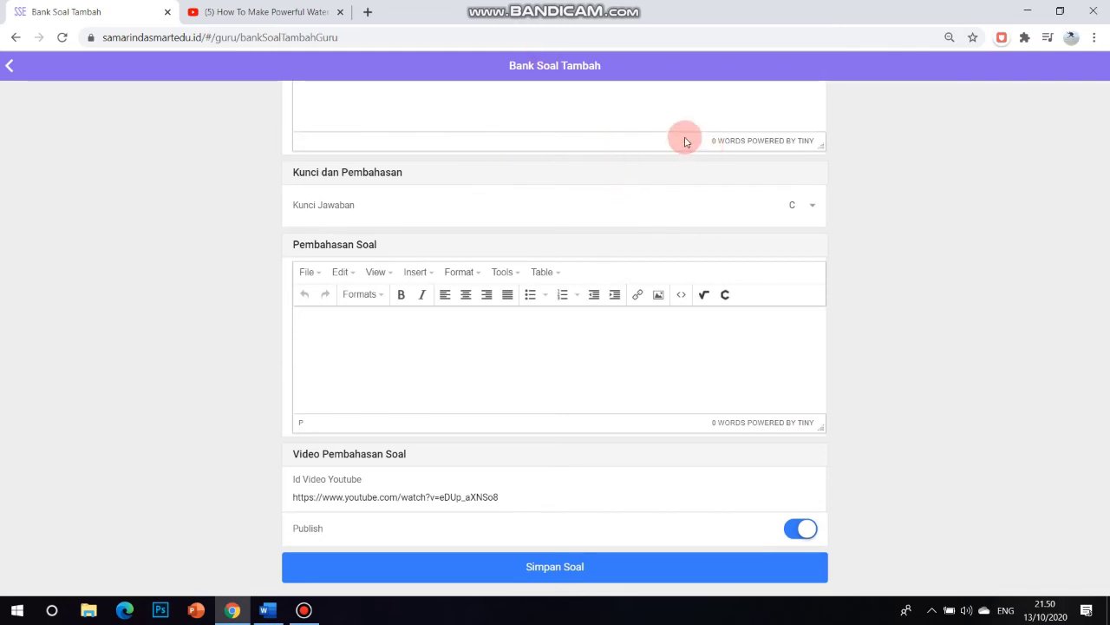
pyautogui.click(802, 533)
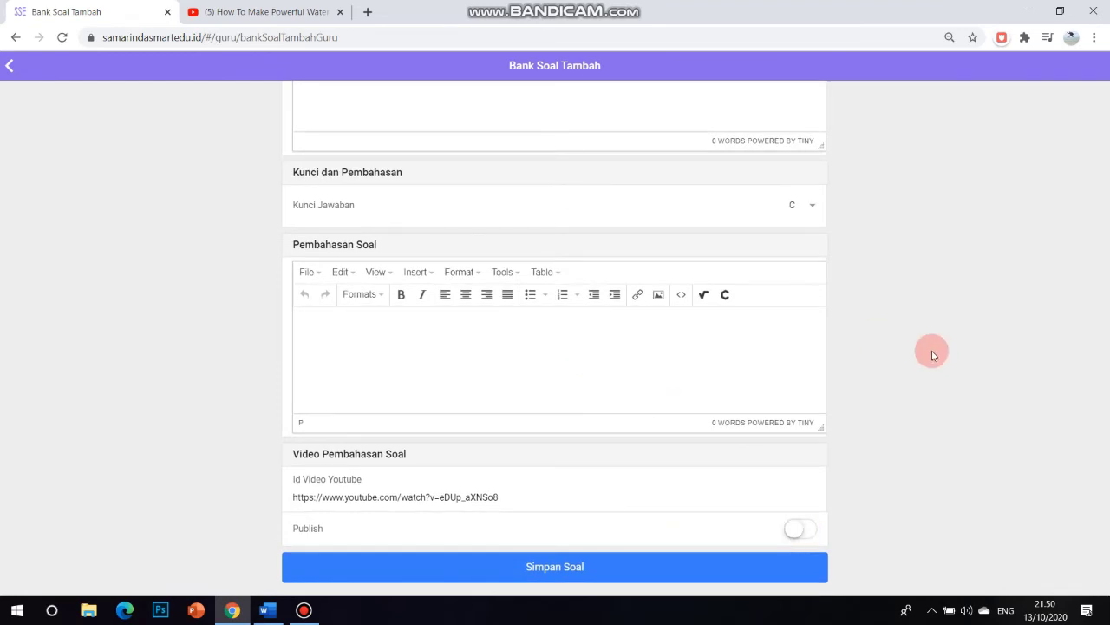
# Step: Check the Kunci Jawaban selection and try to save the question
pyautogui.scroll(1, 931, 351)
pyautogui.scroll(2, 932, 355)
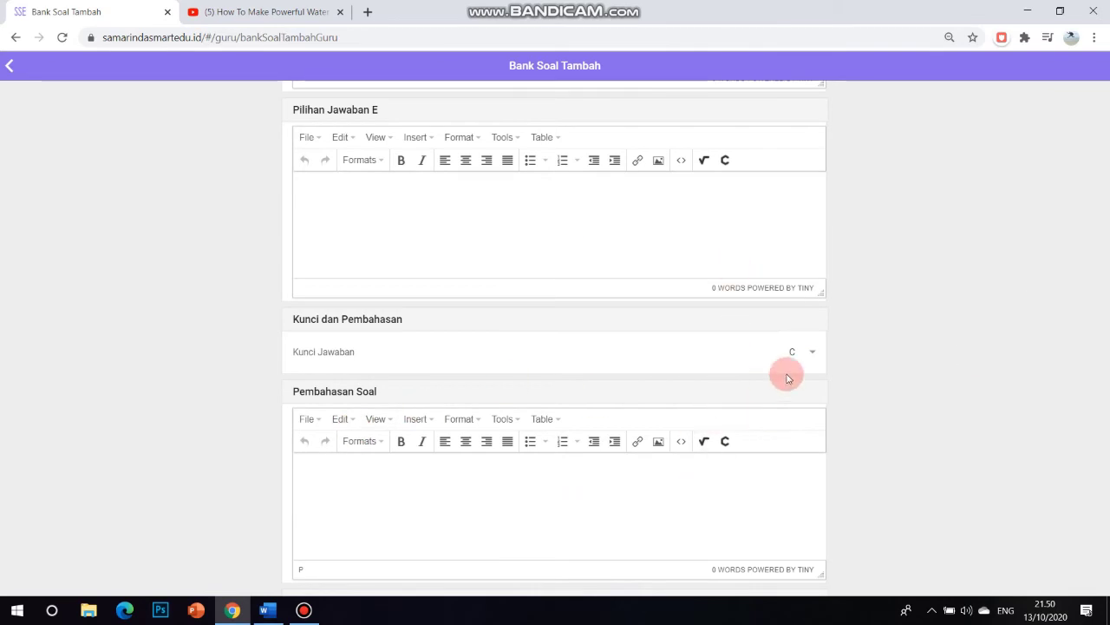
pyautogui.click(810, 354)
pyautogui.click(810, 354)
pyautogui.scroll(-3, 850, 433)
pyautogui.click(575, 565)
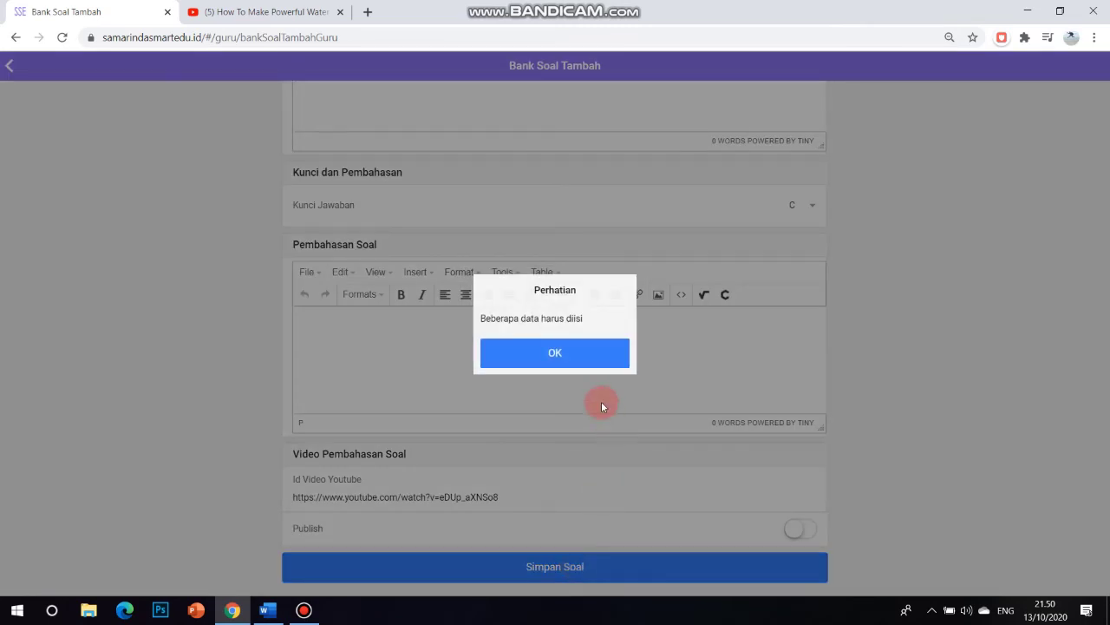
pyautogui.click(562, 354)
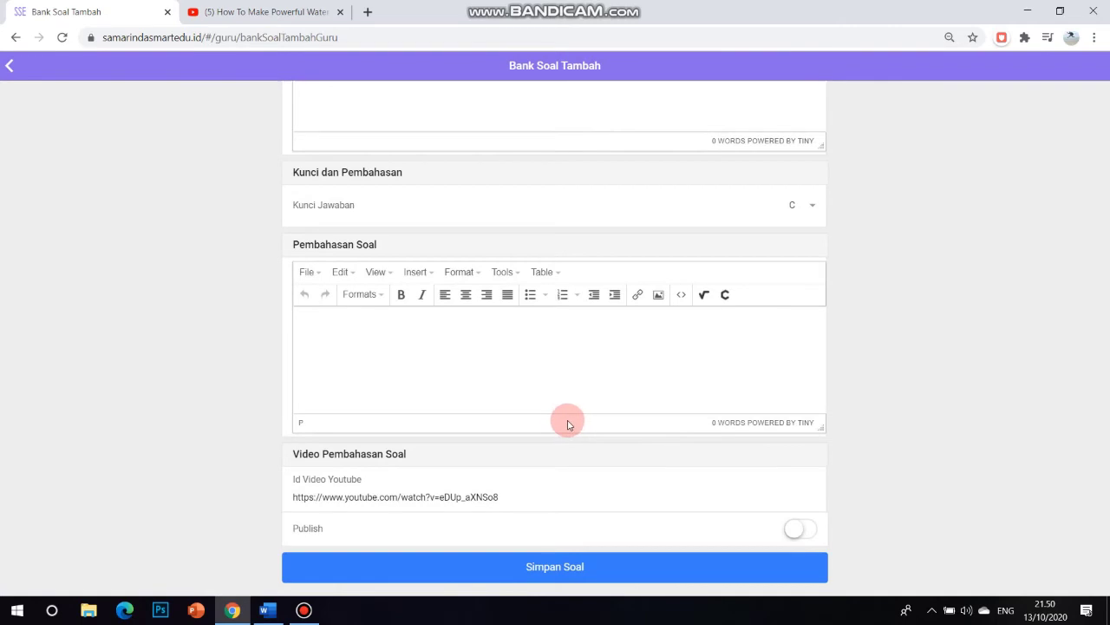
# Step: Fill in Pembahasan Soal with "-" as a placeholder explanation
pyautogui.scroll(2, 899, 399)
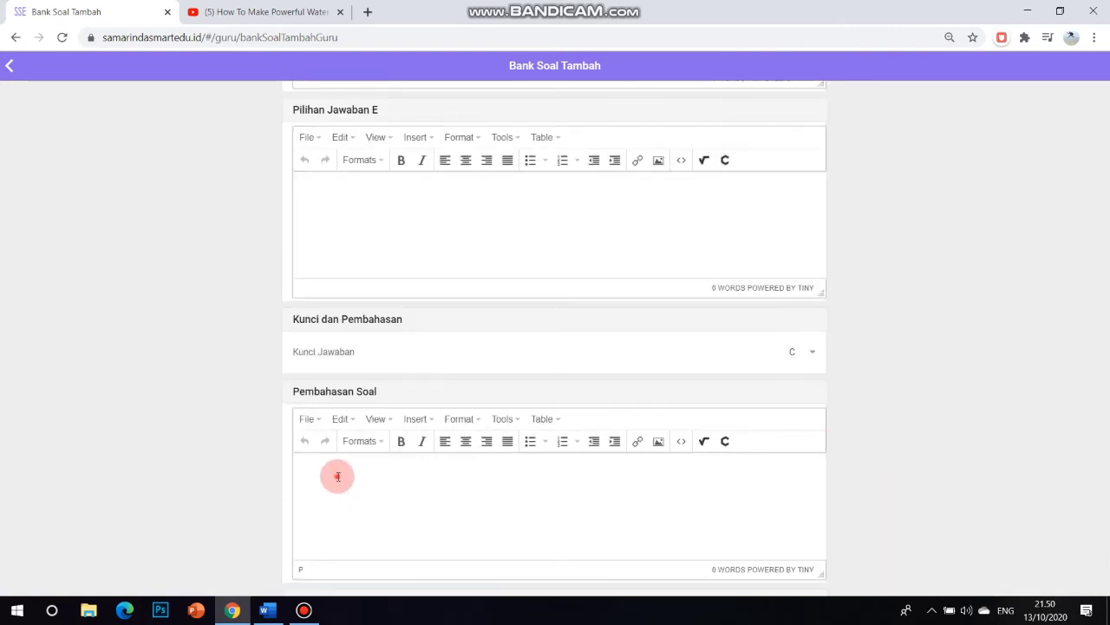
pyautogui.click(338, 476)
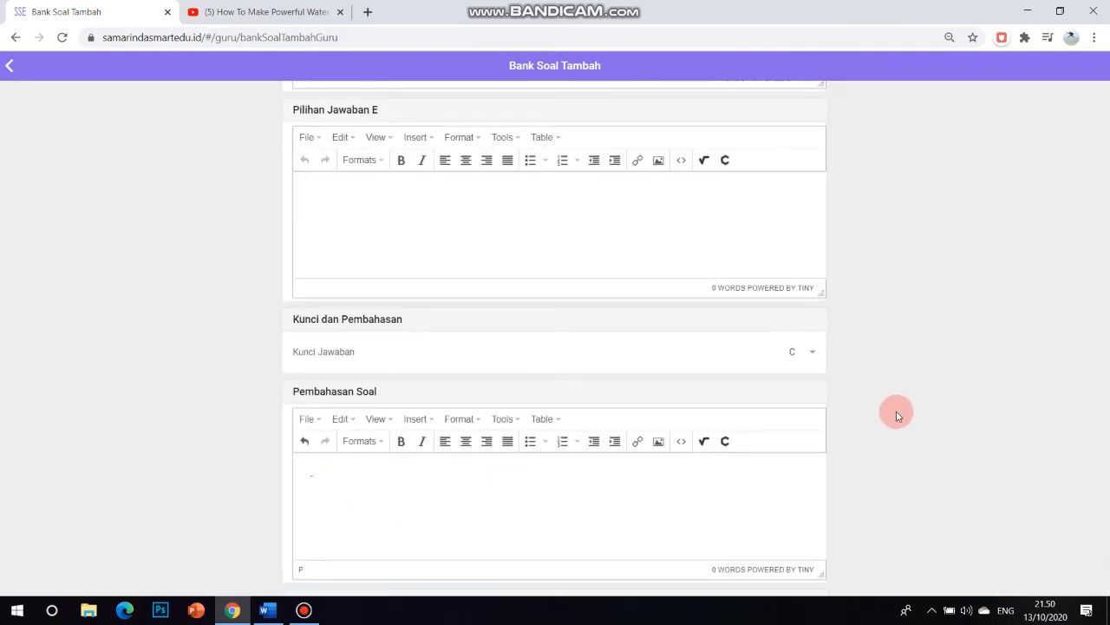
# Step: View the Buat Materi Soal form with its Jenjang, Kelas, Pelajaran and Materi Soal fields, and close it without saving
pyautogui.scroll(8, 887, 417)
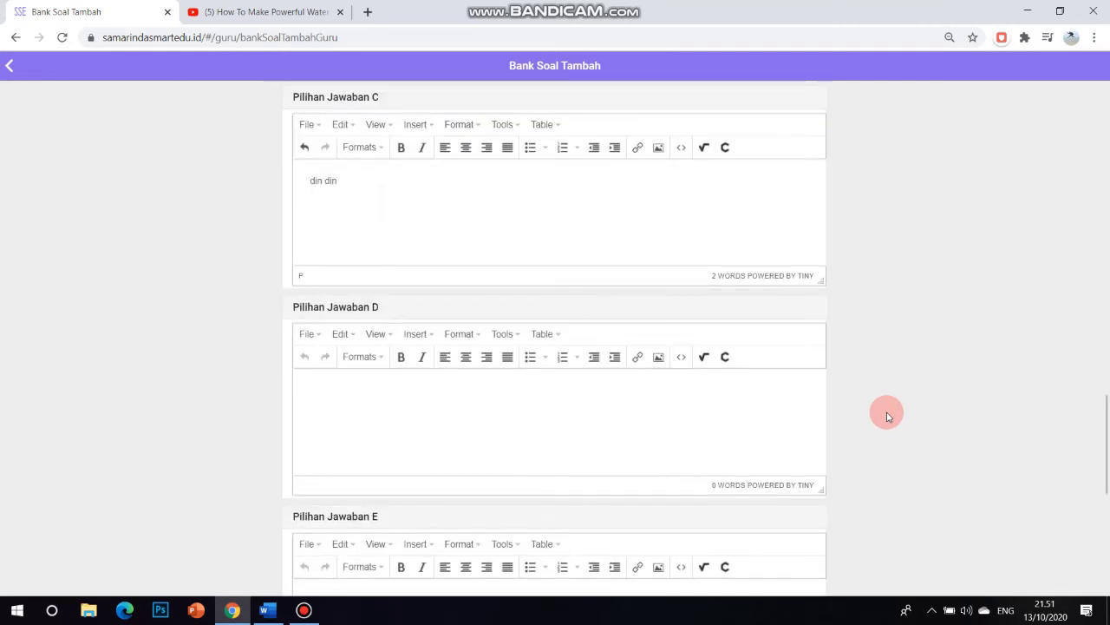
pyautogui.scroll(10, 887, 416)
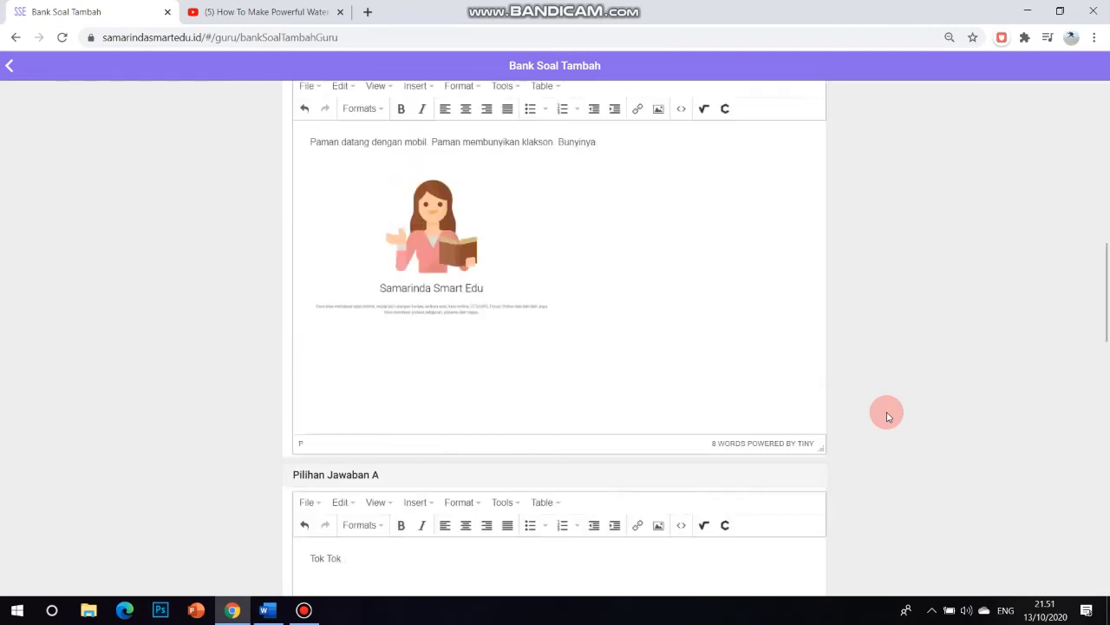
pyautogui.scroll(1, 887, 416)
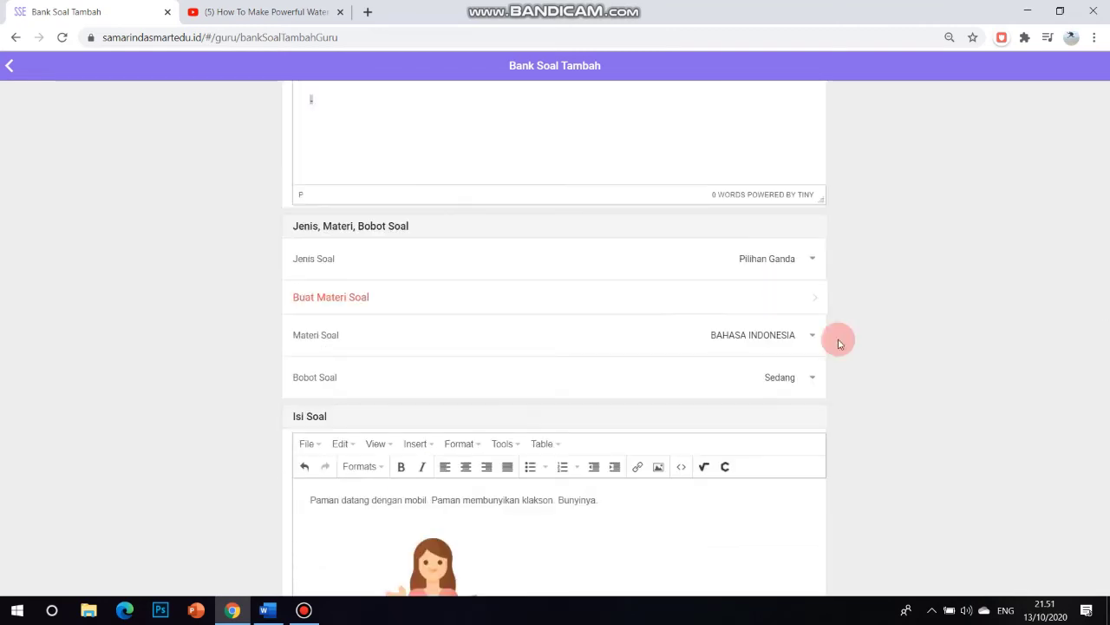
pyautogui.click(809, 296)
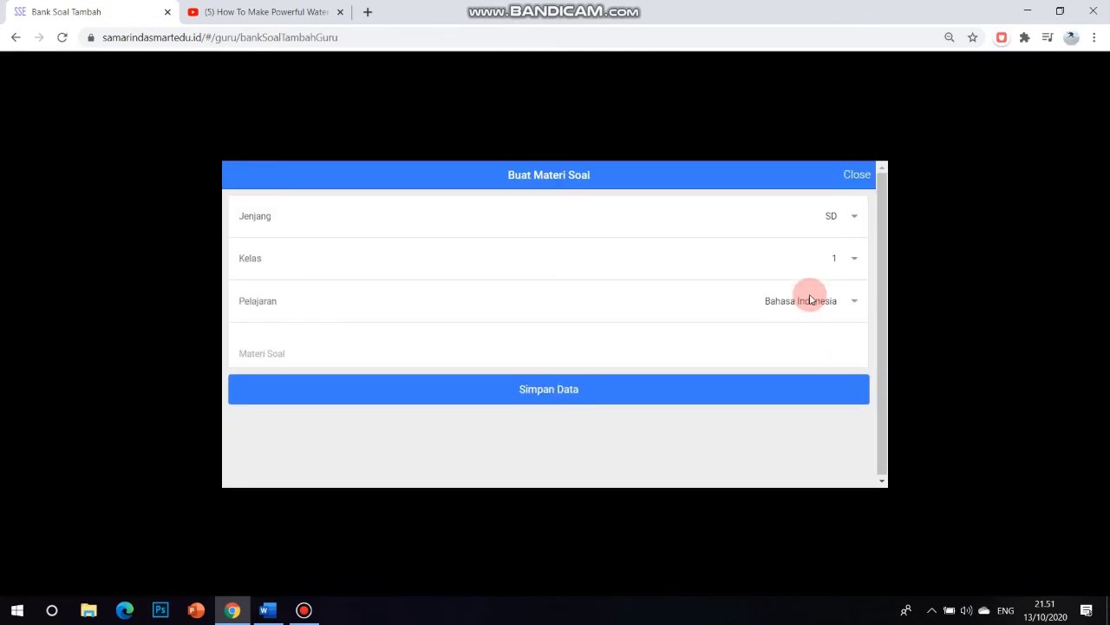
pyautogui.click(326, 355)
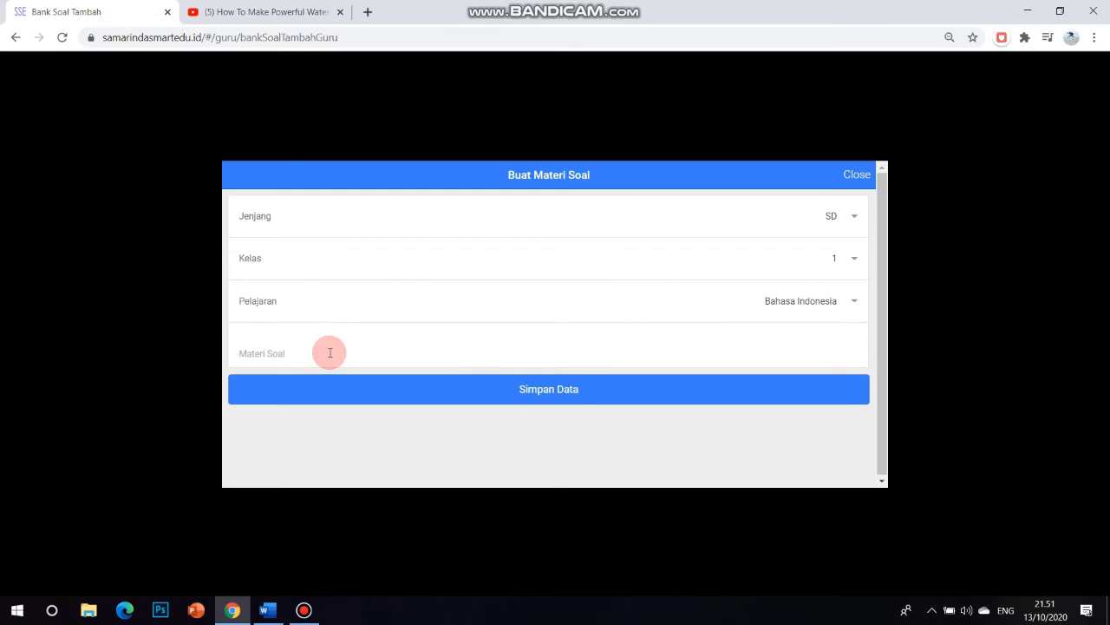
pyautogui.click(852, 177)
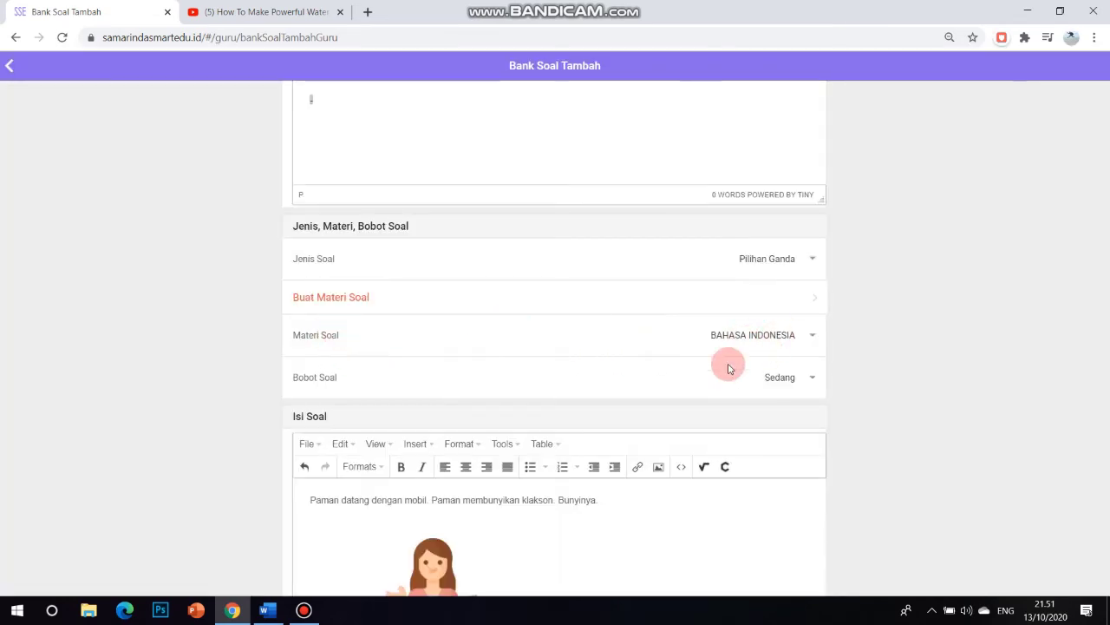
# Step: Review the question form from Info Soal to Video Pembahasan Soal and try to save the question
pyautogui.scroll(6, 724, 350)
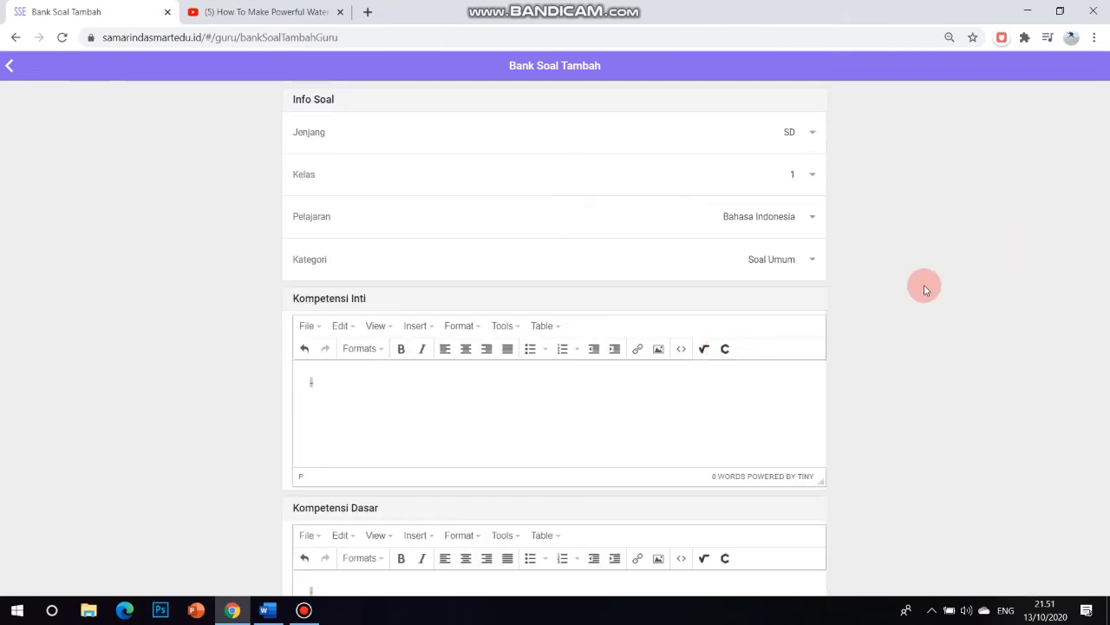
pyautogui.scroll(-1, 917, 299)
pyautogui.scroll(-8, 876, 373)
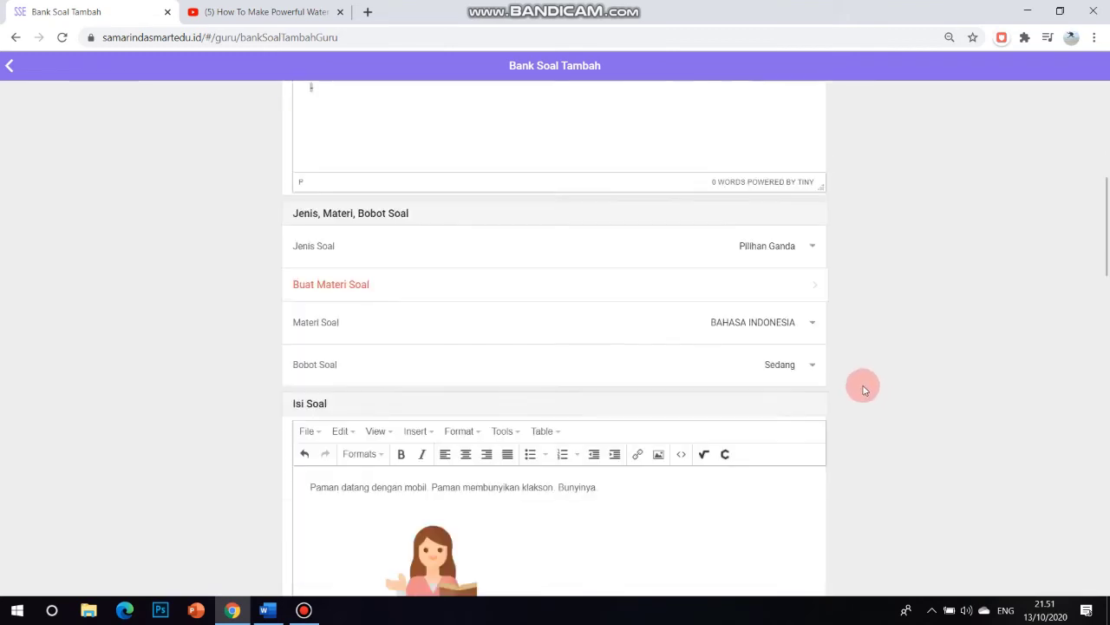
pyautogui.scroll(-2, 878, 387)
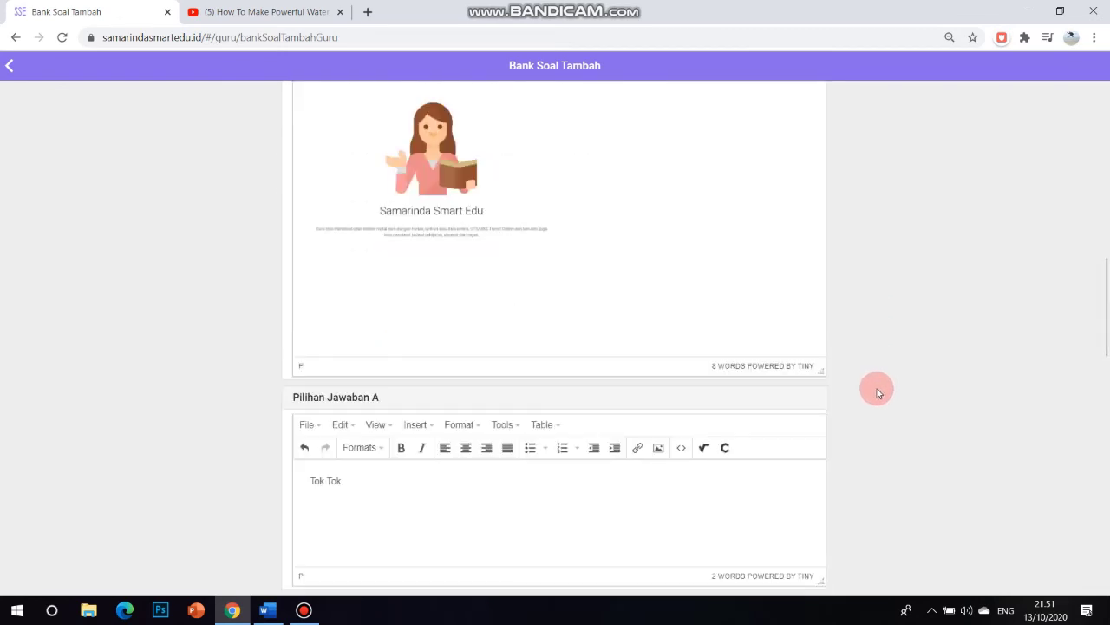
pyautogui.scroll(3, 877, 390)
pyautogui.scroll(-9, 877, 391)
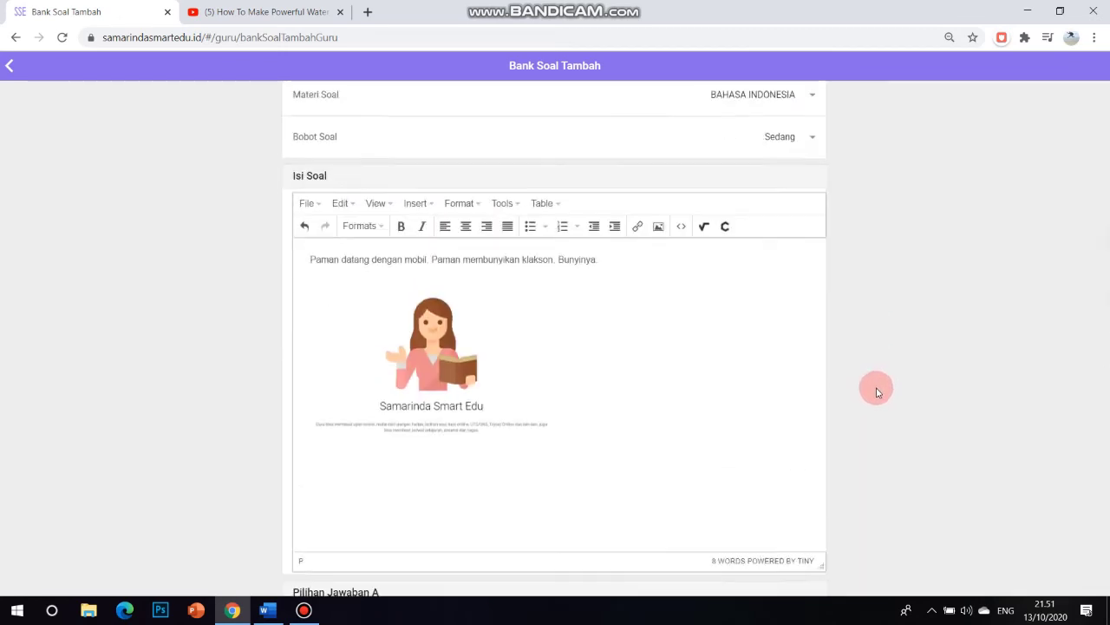
pyautogui.scroll(-9, 948, 450)
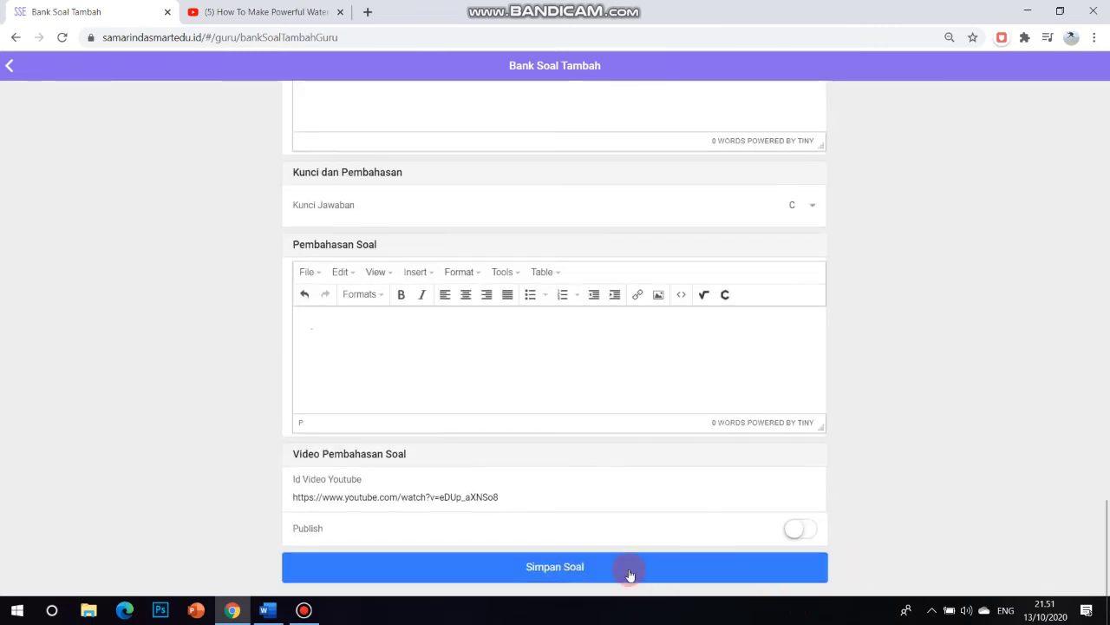
pyautogui.click(630, 573)
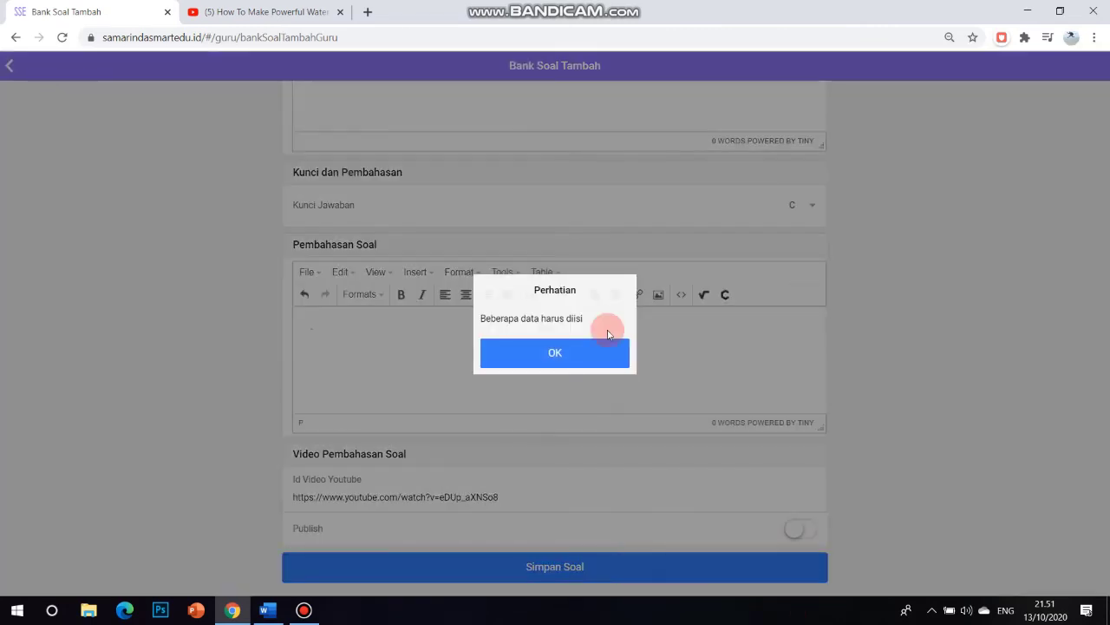
pyautogui.click(552, 352)
# Step: Create a Materi Soal entry "Bahasa Indoensia" for Jenjang SD, Kelas 1, Pelajaran Bahasa Indonesia, and save it
pyautogui.scroll(1, 993, 455)
pyautogui.scroll(13, 993, 454)
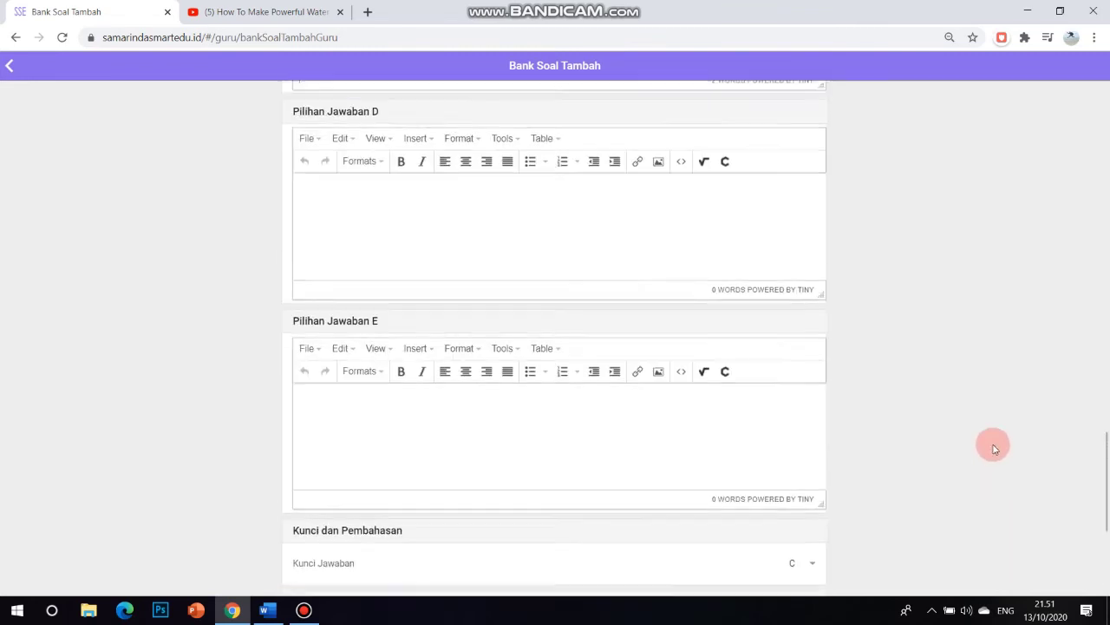
pyautogui.scroll(6, 995, 447)
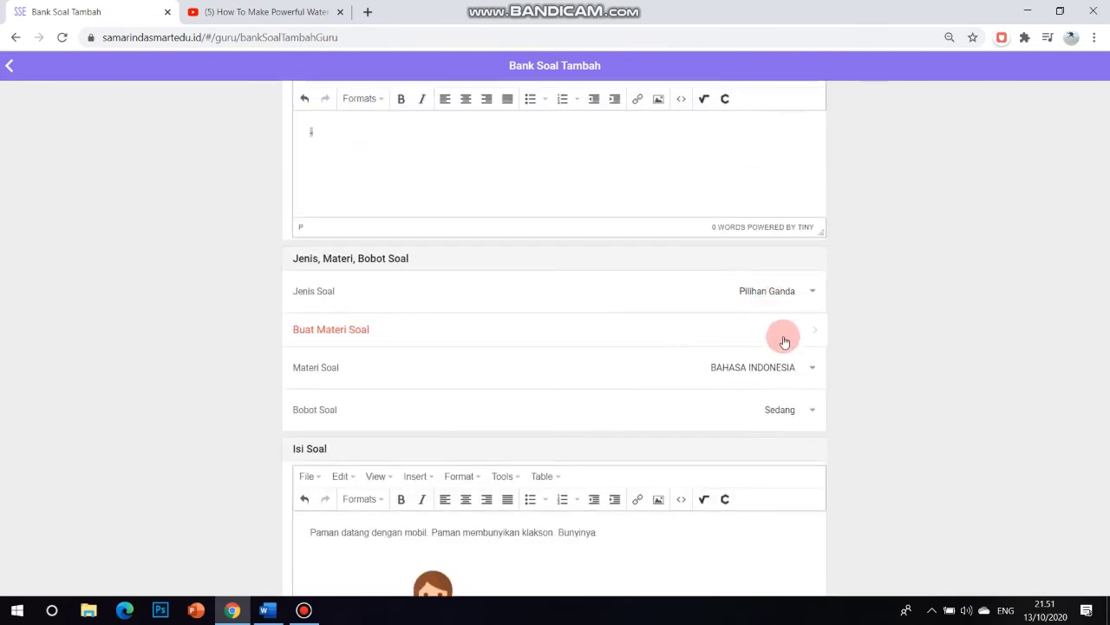
pyautogui.click(795, 329)
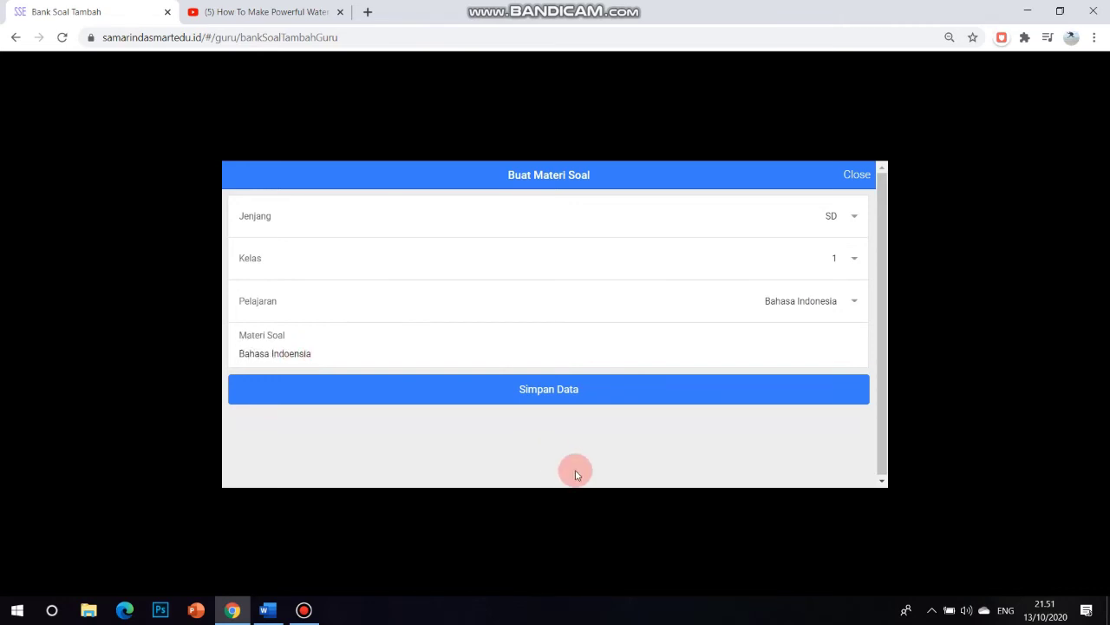
pyautogui.click(620, 394)
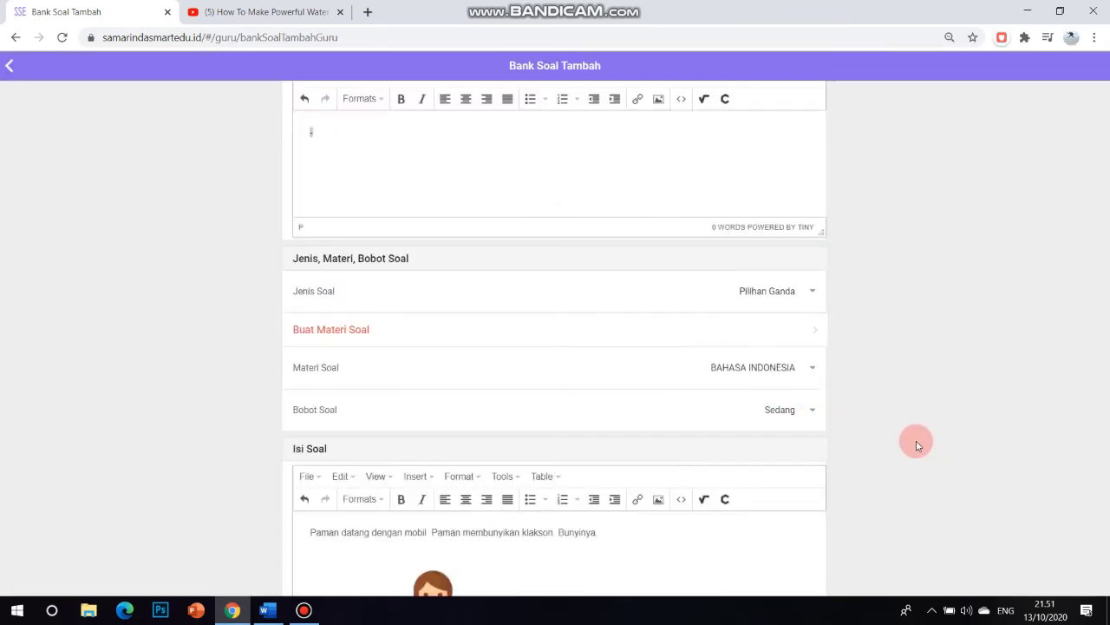
# Step: Look through the question text and answer choices again and retry saving the question
pyautogui.scroll(-1, 917, 445)
pyautogui.scroll(-2, 975, 439)
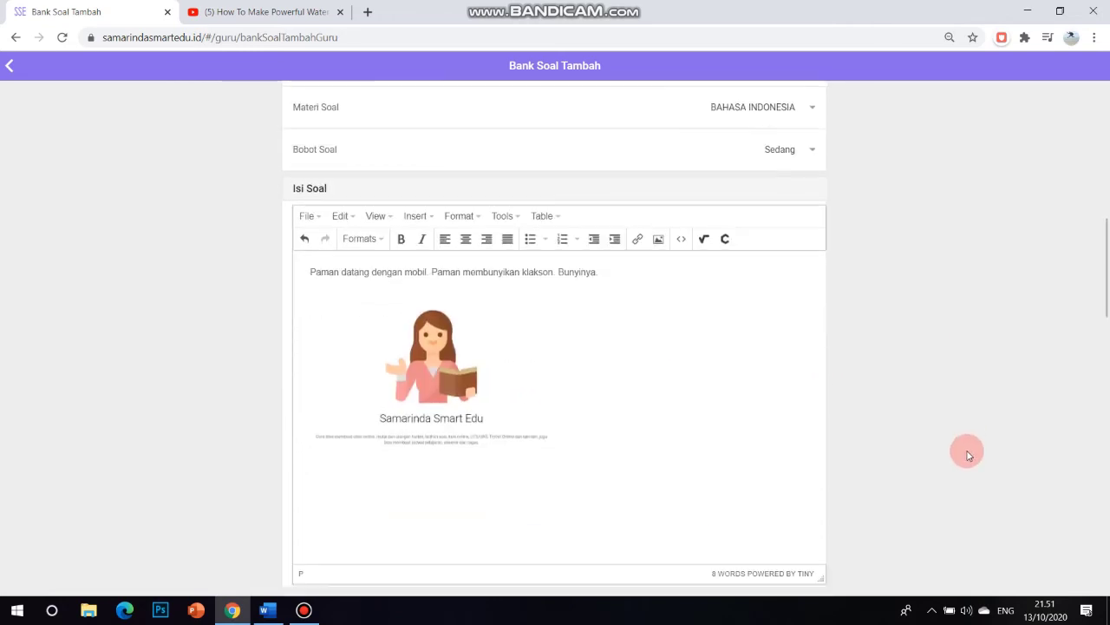
pyautogui.scroll(-3, 969, 455)
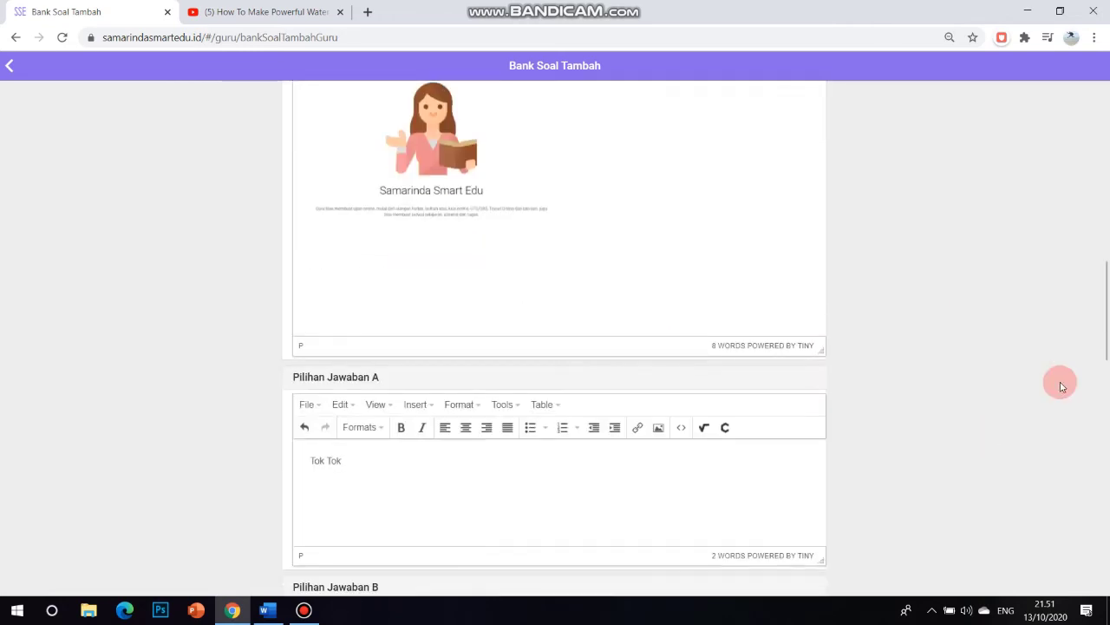
pyautogui.scroll(1, 1084, 428)
pyautogui.scroll(-15, 972, 325)
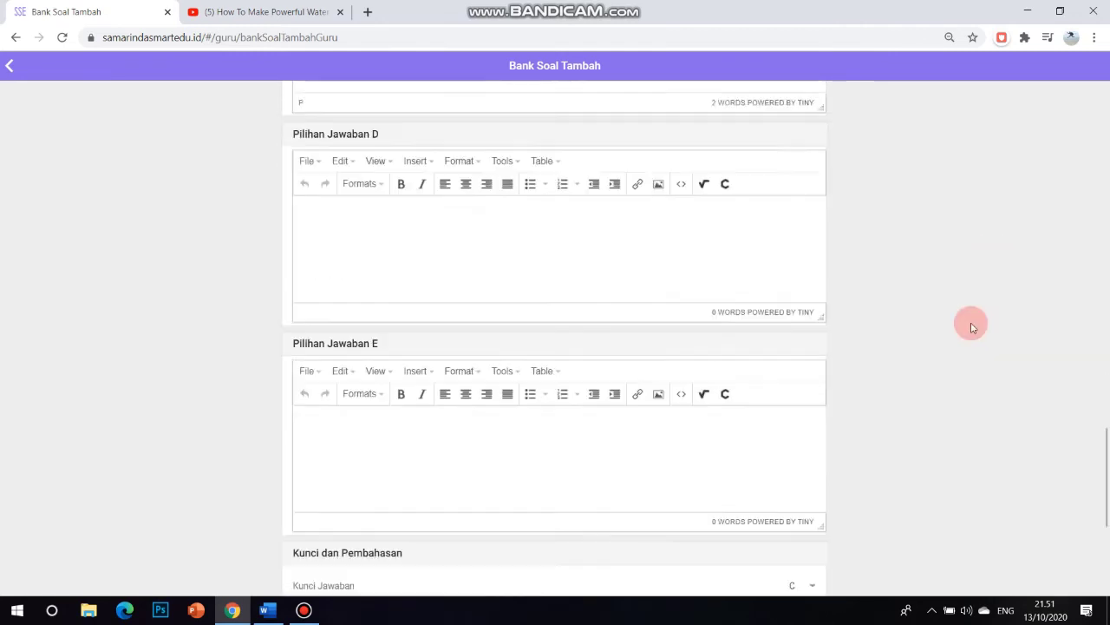
pyautogui.scroll(1, 917, 507)
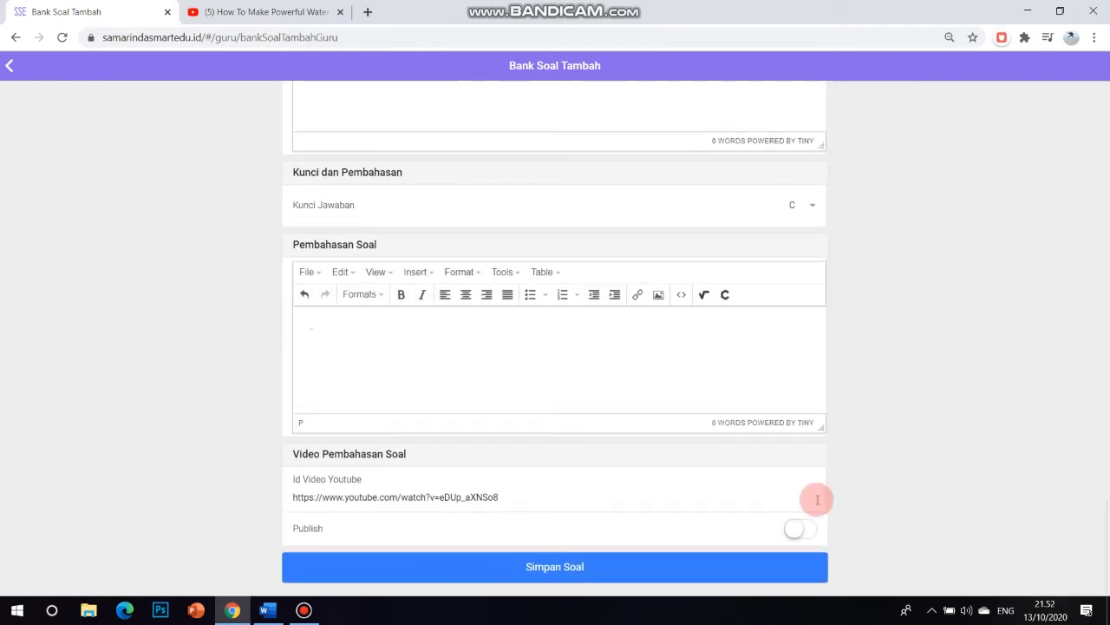
pyautogui.click(557, 565)
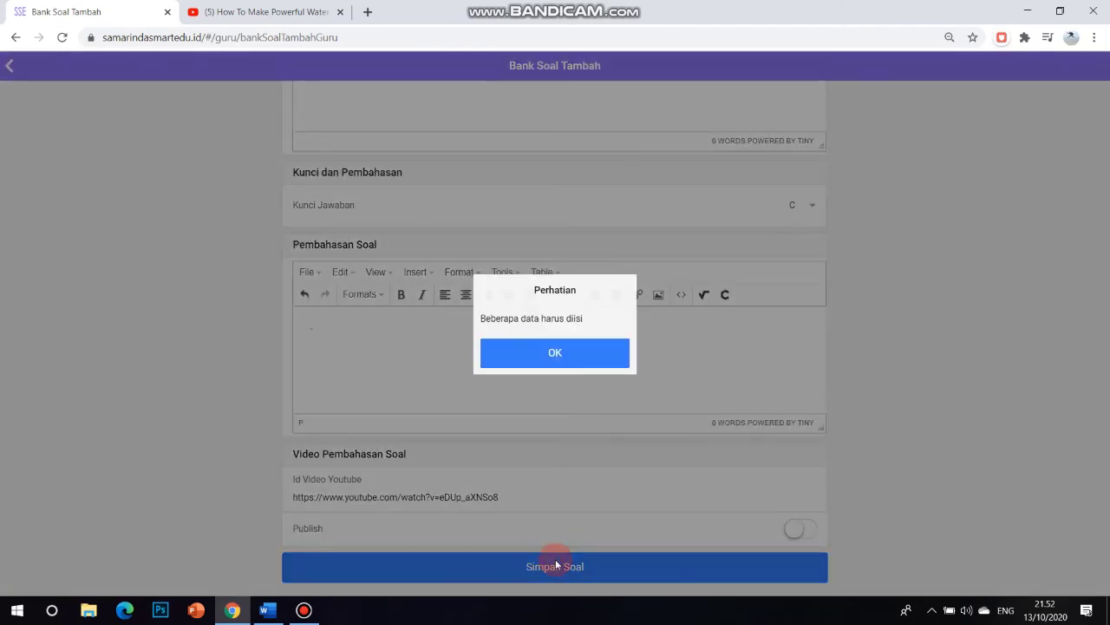
pyautogui.click(587, 351)
# Step: Check the answer choices and the image in Isi Soal for missing entries
pyautogui.scroll(1, 864, 327)
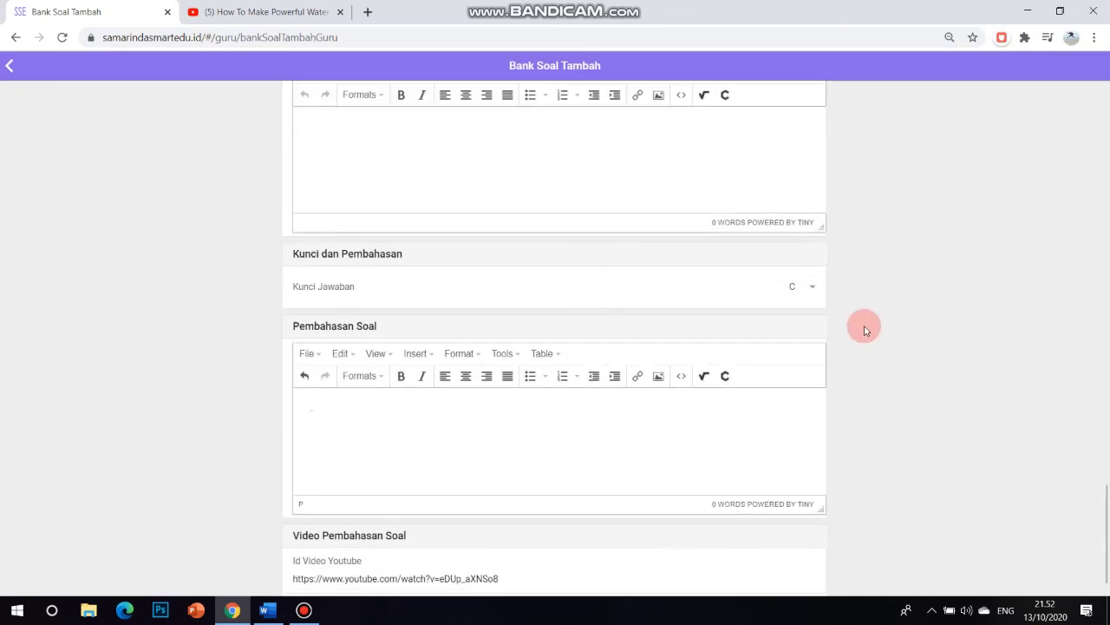
pyautogui.scroll(2, 865, 328)
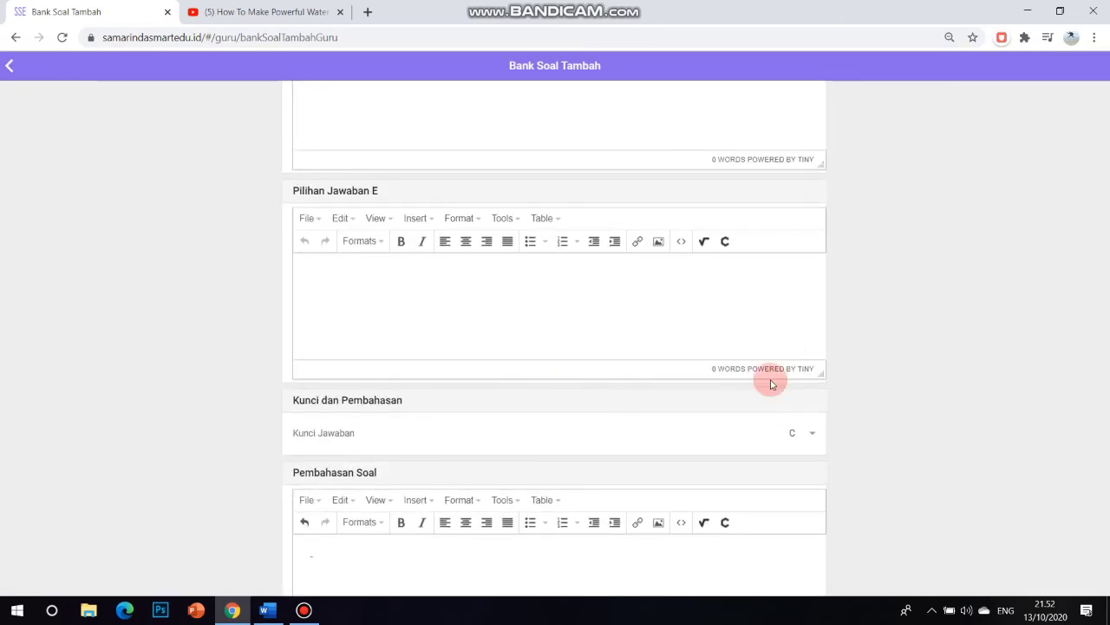
pyautogui.scroll(6, 890, 392)
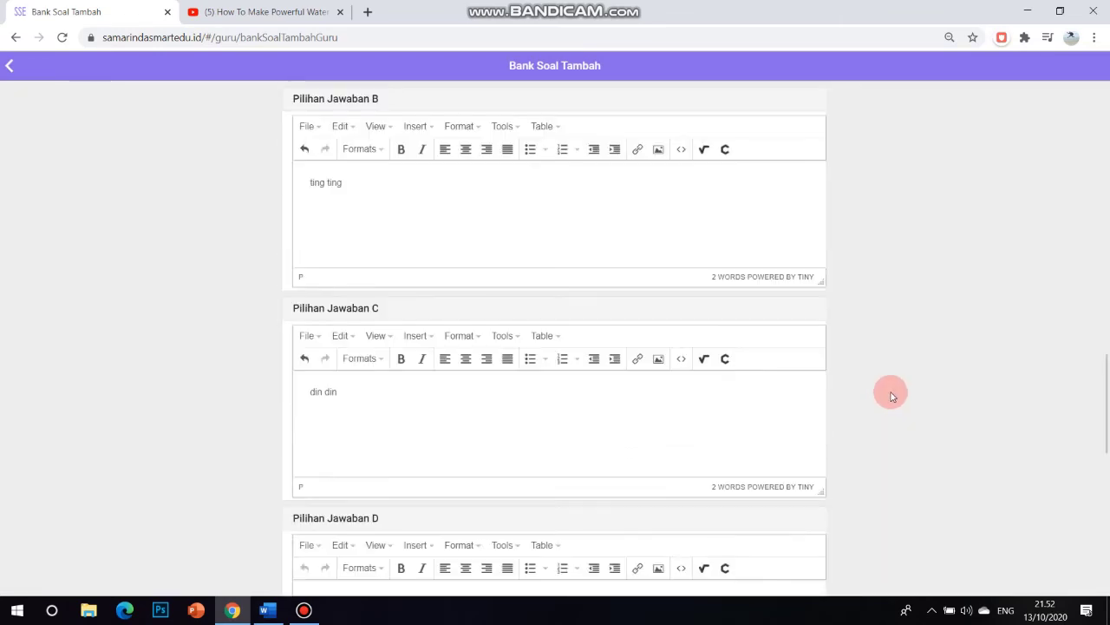
pyautogui.scroll(6, 892, 394)
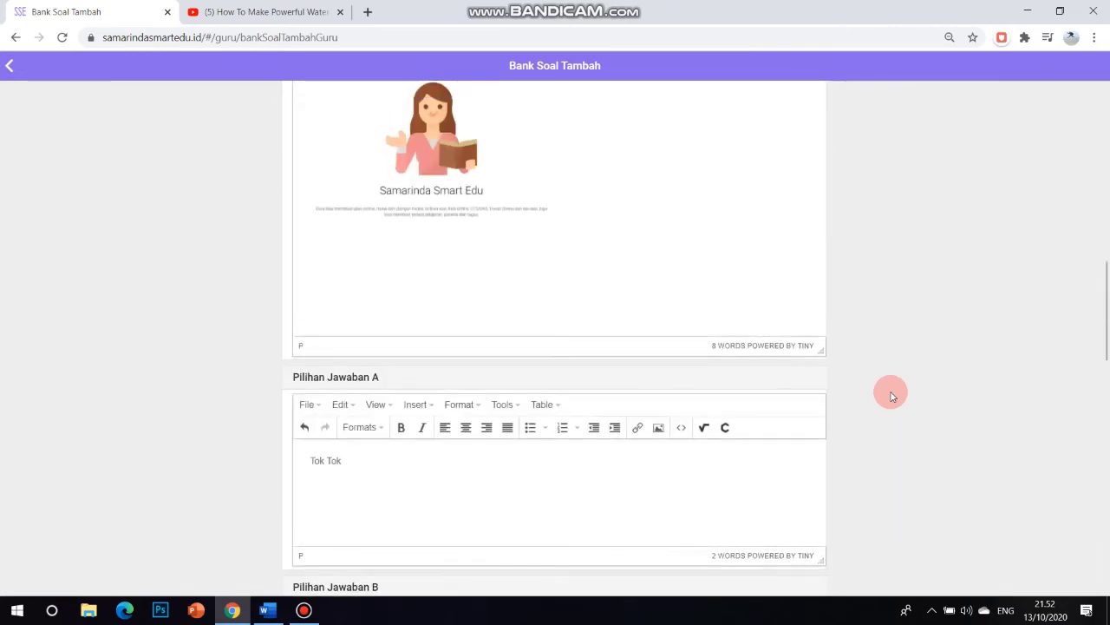
pyautogui.scroll(3, 892, 395)
pyautogui.click(512, 377)
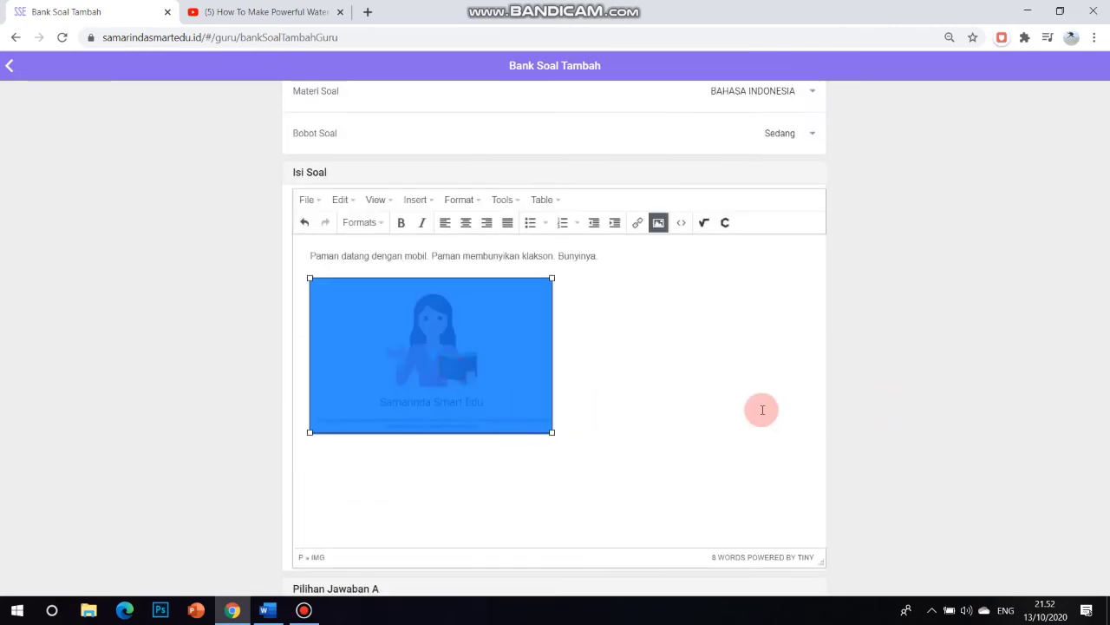
pyautogui.click(612, 487)
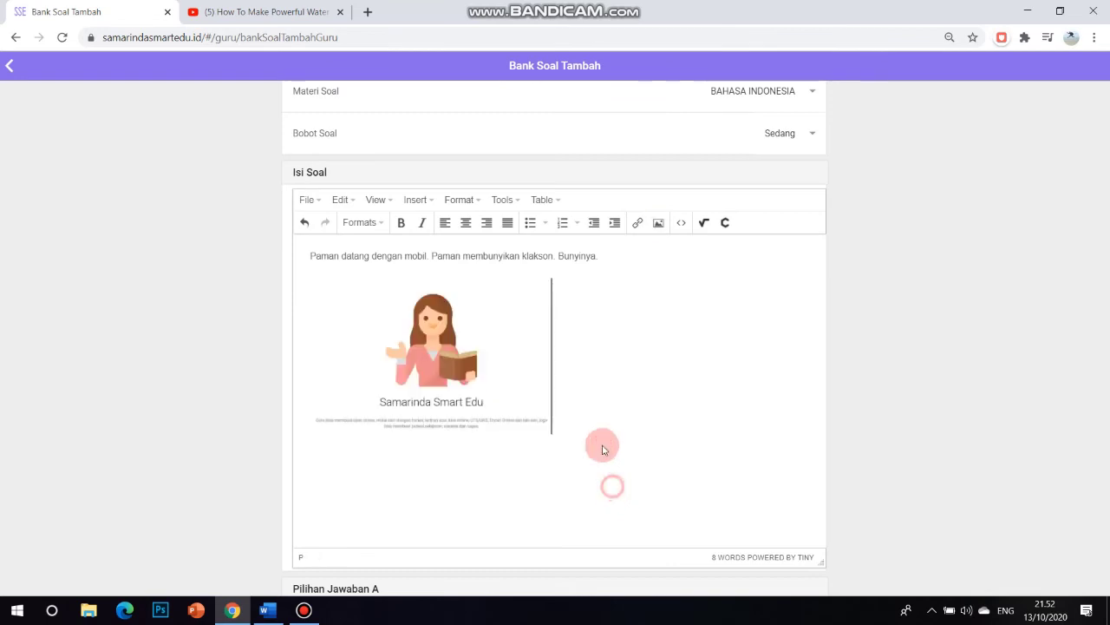
# Step: Check the Info Soal settings and the Kategori options, keeping Soal Umum
pyautogui.scroll(5, 916, 290)
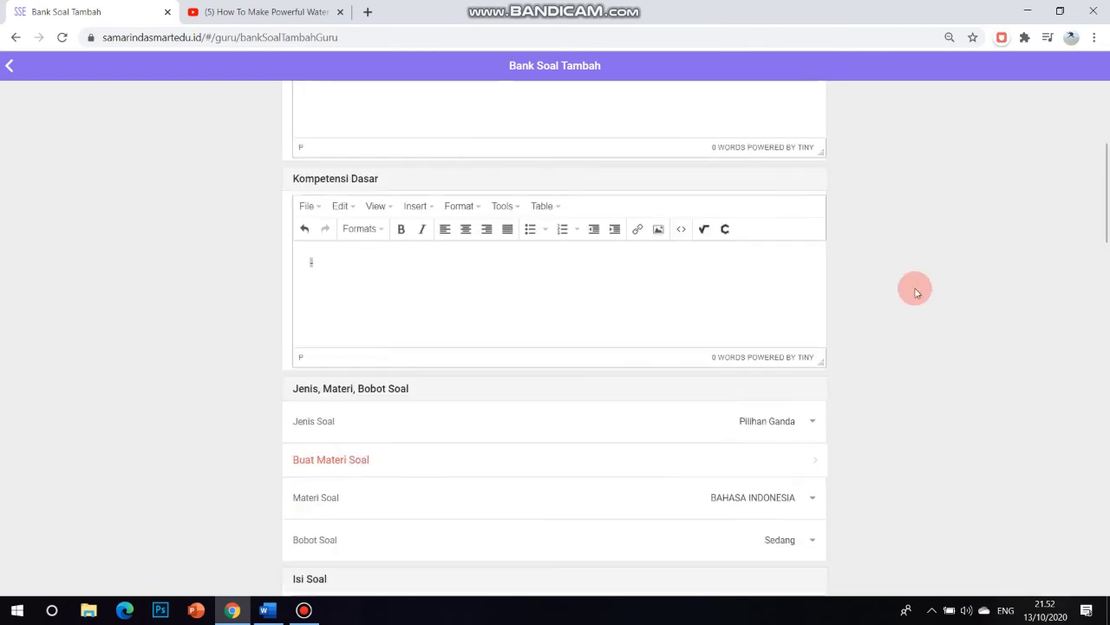
pyautogui.scroll(4, 915, 290)
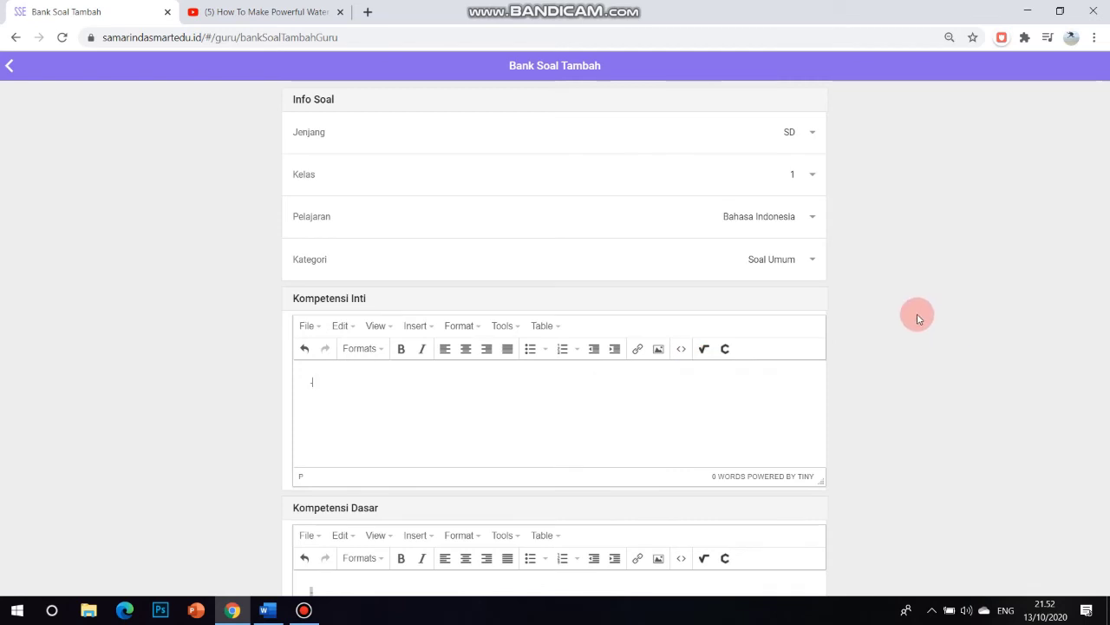
pyautogui.click(812, 260)
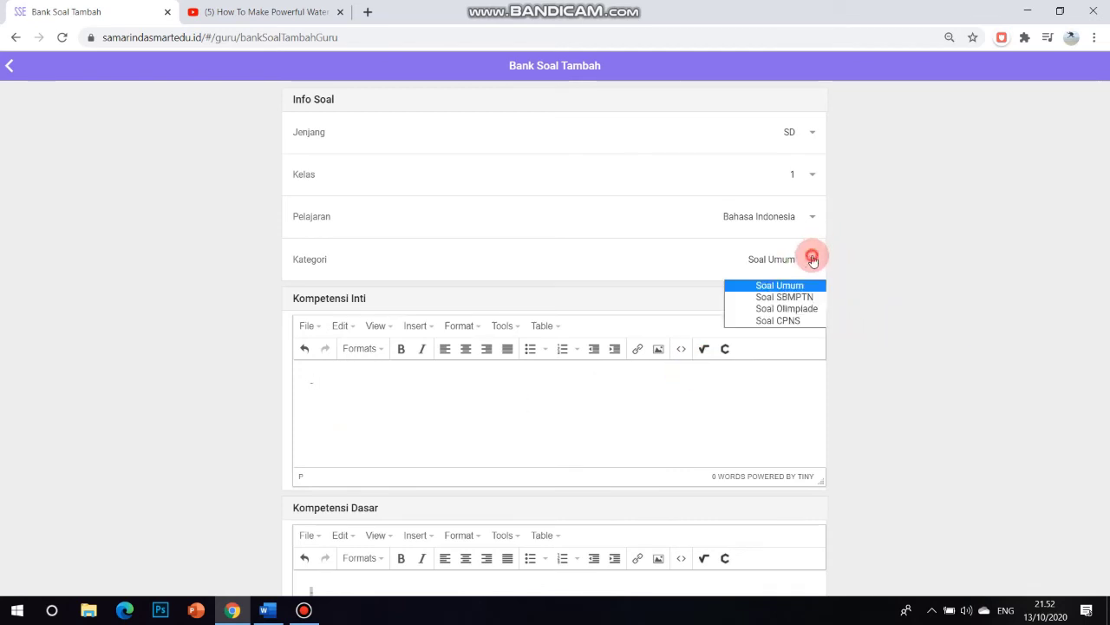
pyautogui.click(935, 314)
# Step: Fill in Pilihan Jawaban D and Pilihan Jawaban E with "-" as placeholders
pyautogui.scroll(-3, 773, 379)
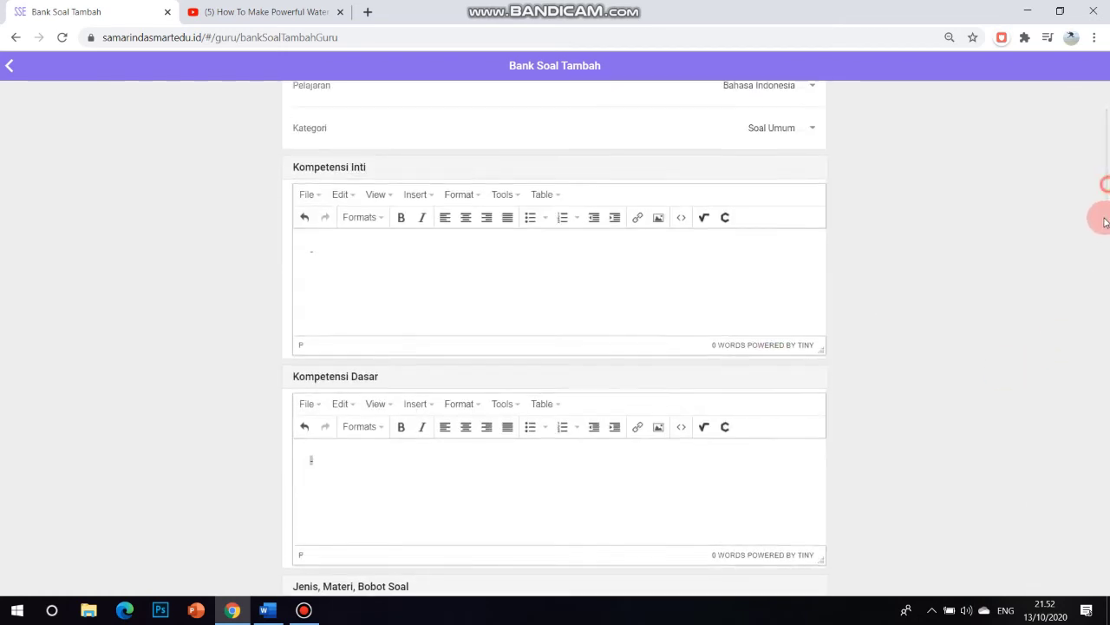
pyautogui.scroll(-9, 887, 439)
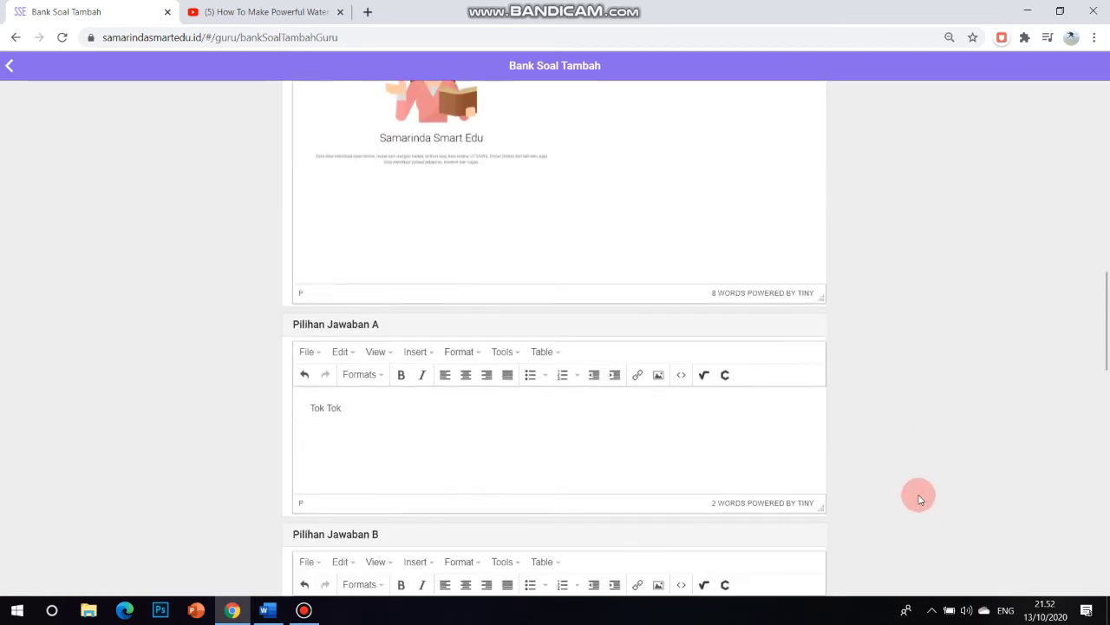
pyautogui.scroll(-9, 921, 499)
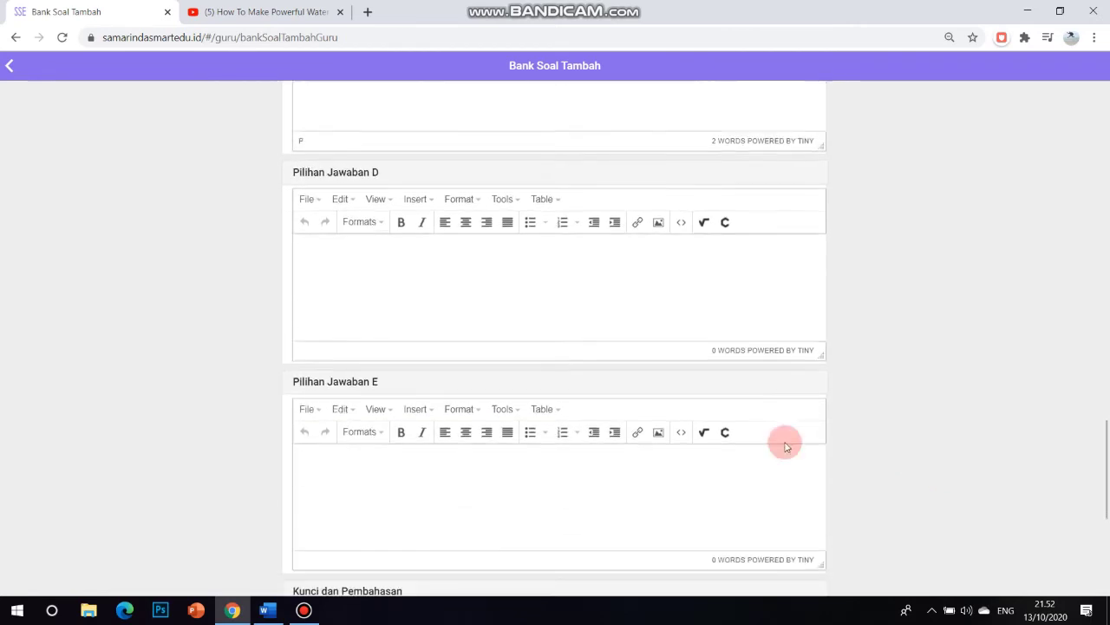
pyautogui.scroll(-1, 422, 223)
pyautogui.click(408, 186)
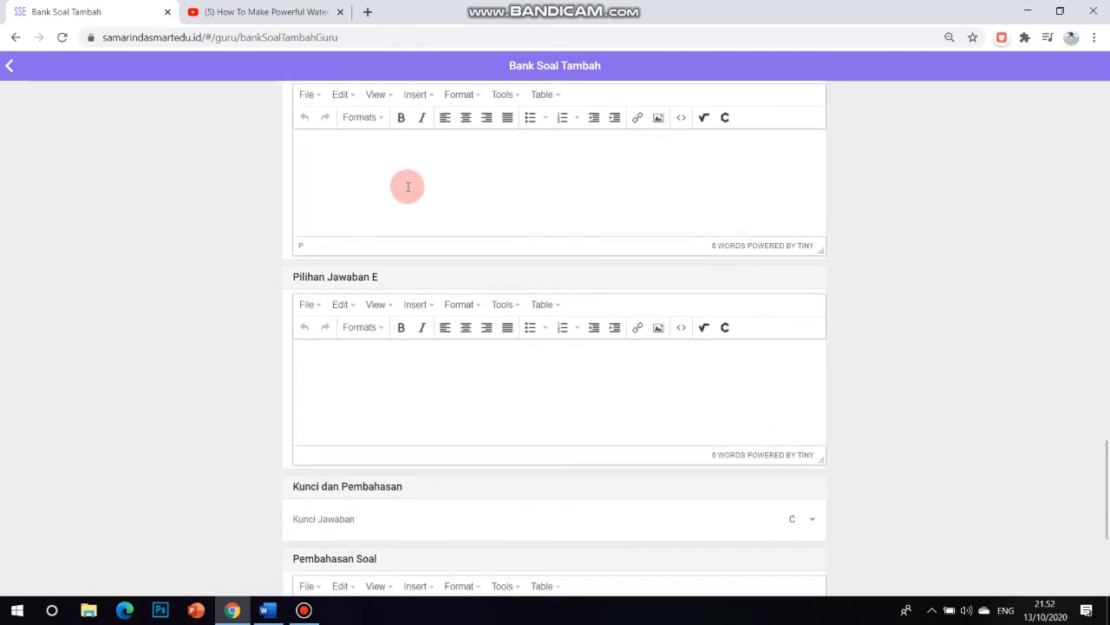
pyautogui.click(376, 374)
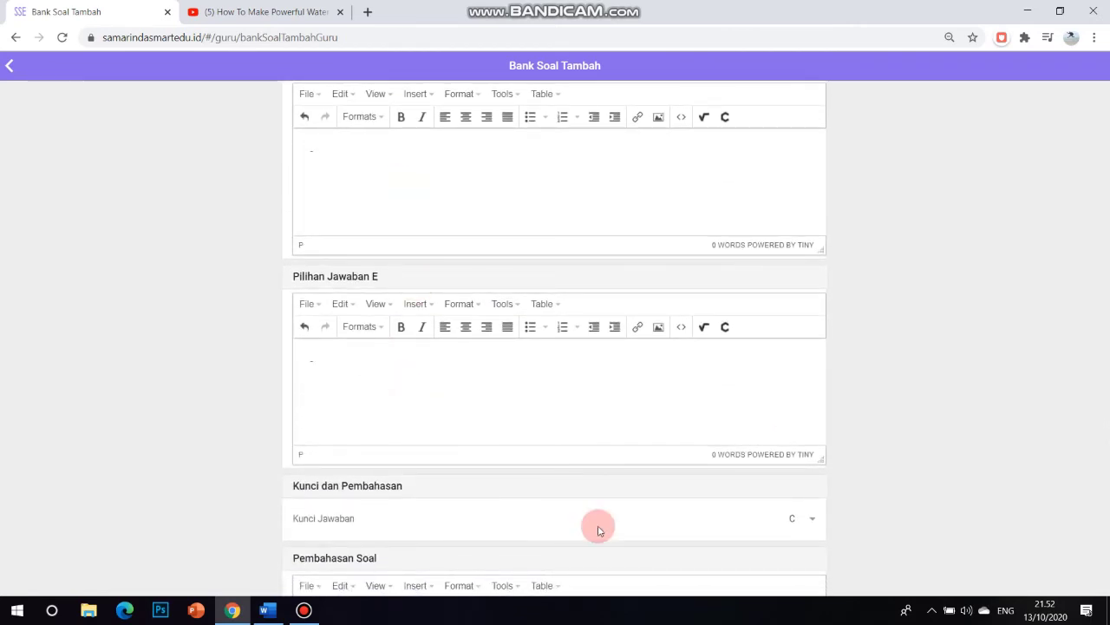
# Step: Save the completed question to the question bank and dismiss the confirmation
pyautogui.scroll(-4, 868, 499)
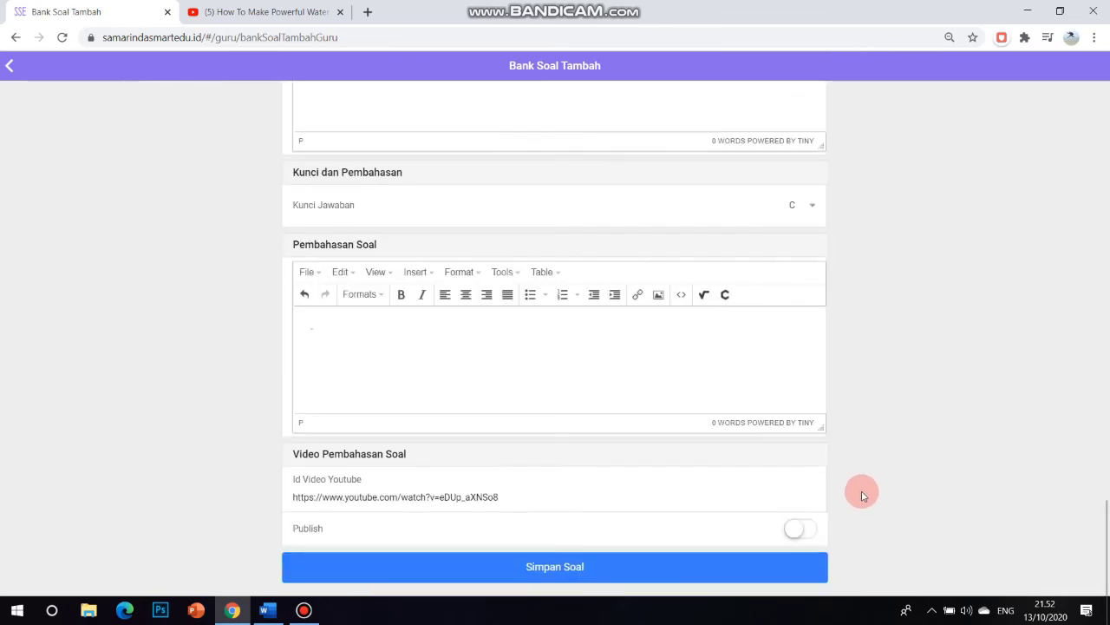
pyautogui.click(577, 567)
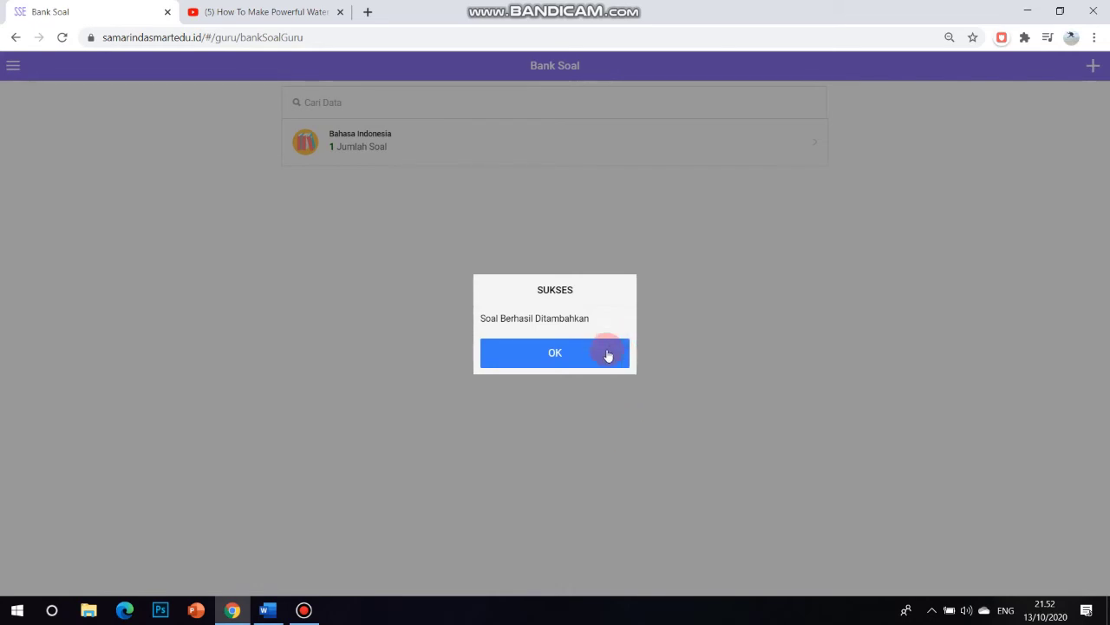
pyautogui.click(560, 354)
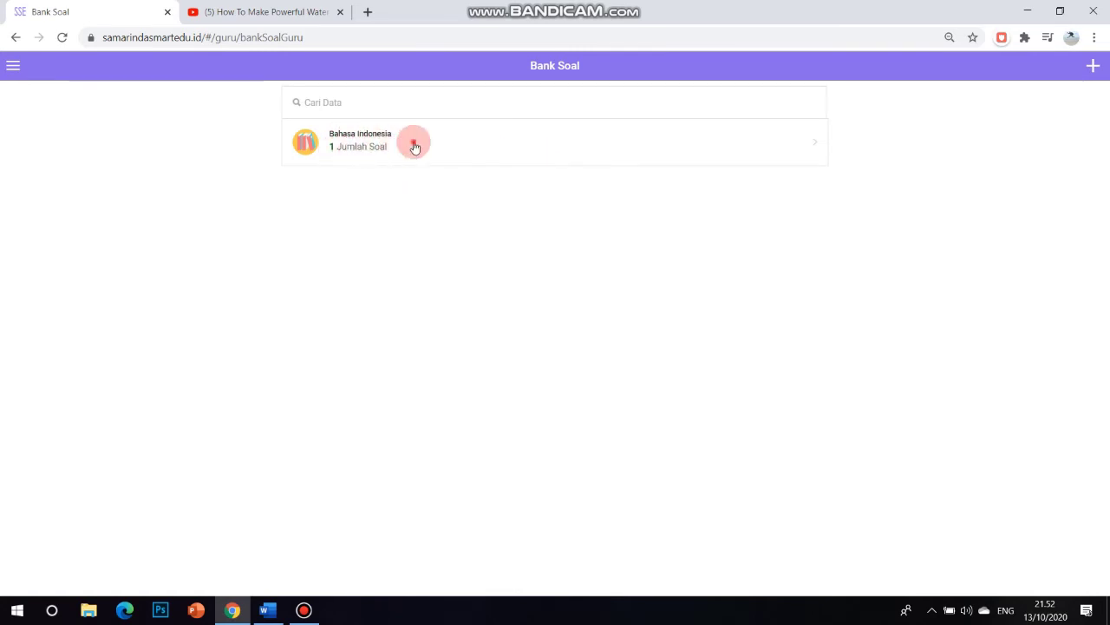
# Step: Open the saved Kelas 1 question in the Bahasa Indonesia question bank for editing
pyautogui.click(412, 147)
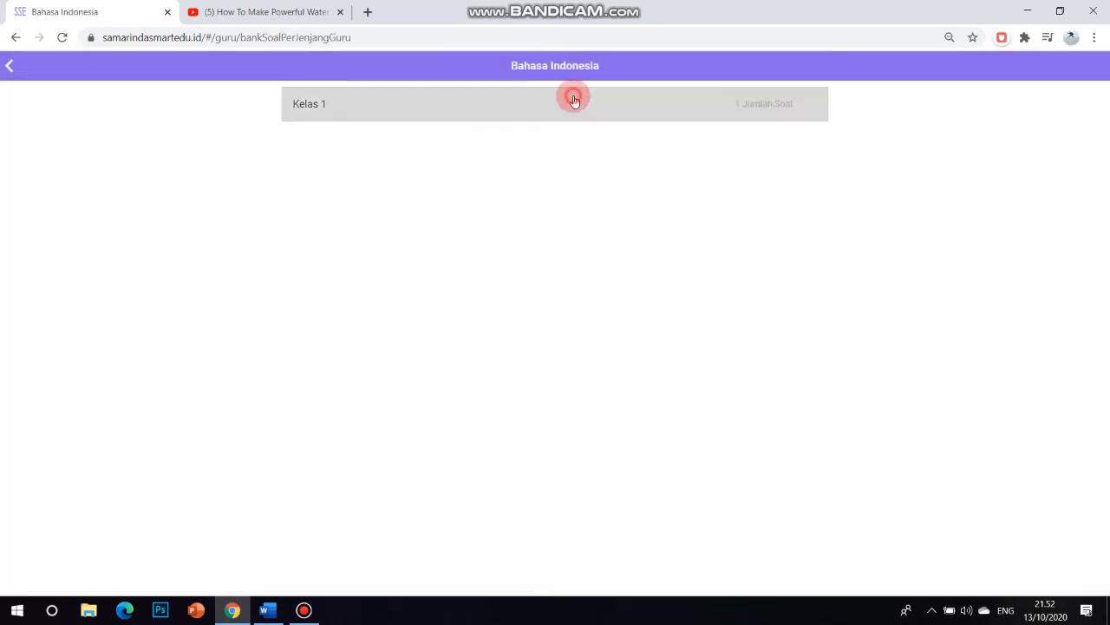
pyautogui.click(573, 101)
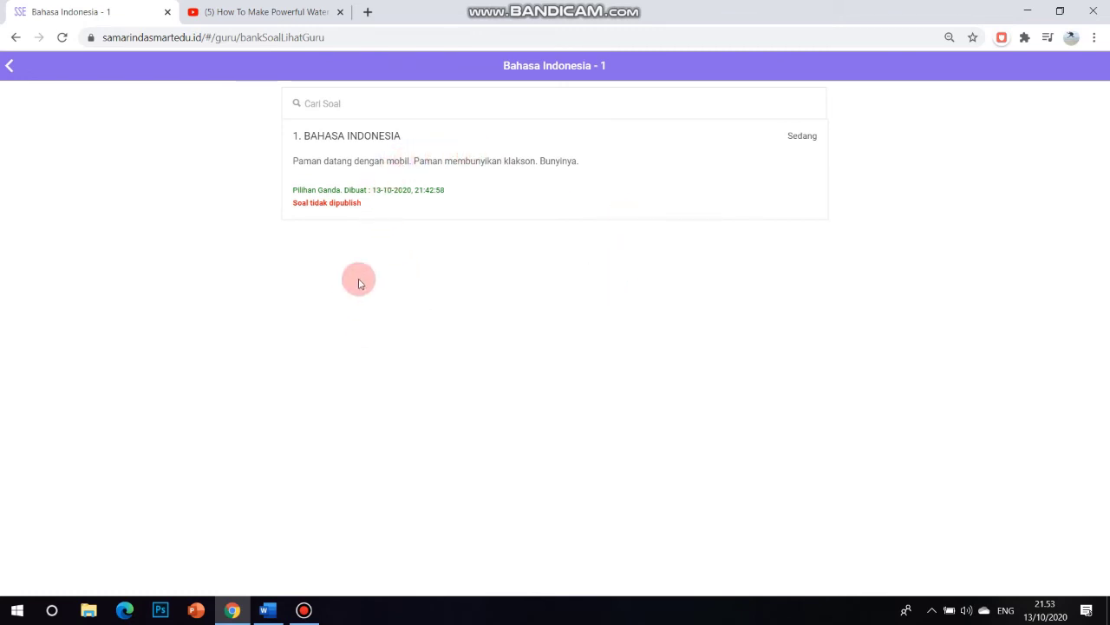
pyautogui.rightClick(404, 154)
pyautogui.click(339, 175)
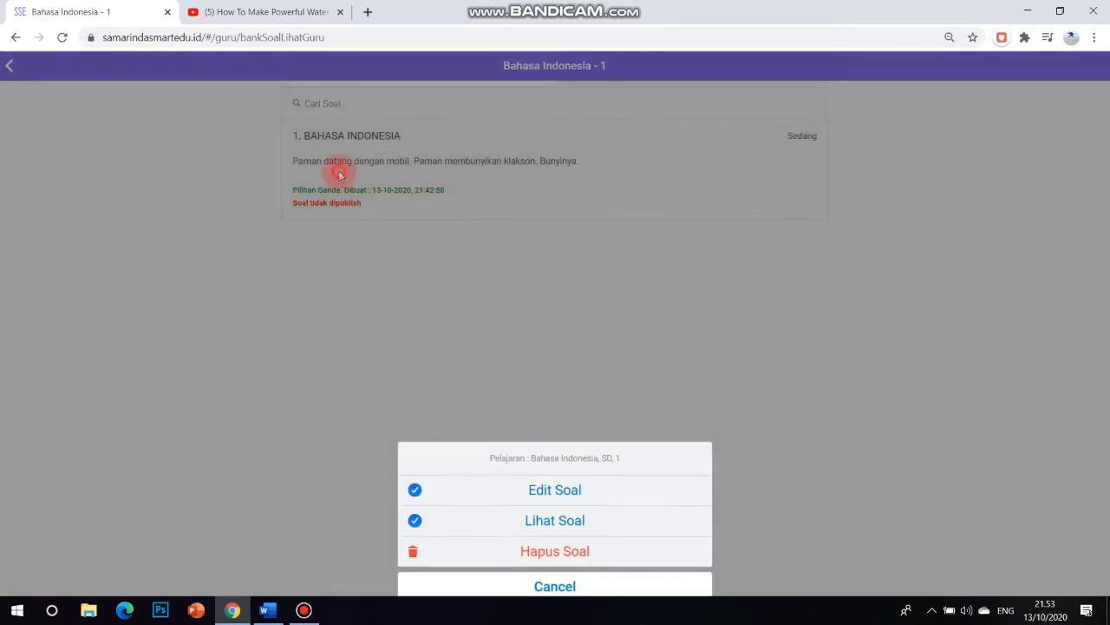
pyautogui.click(383, 154)
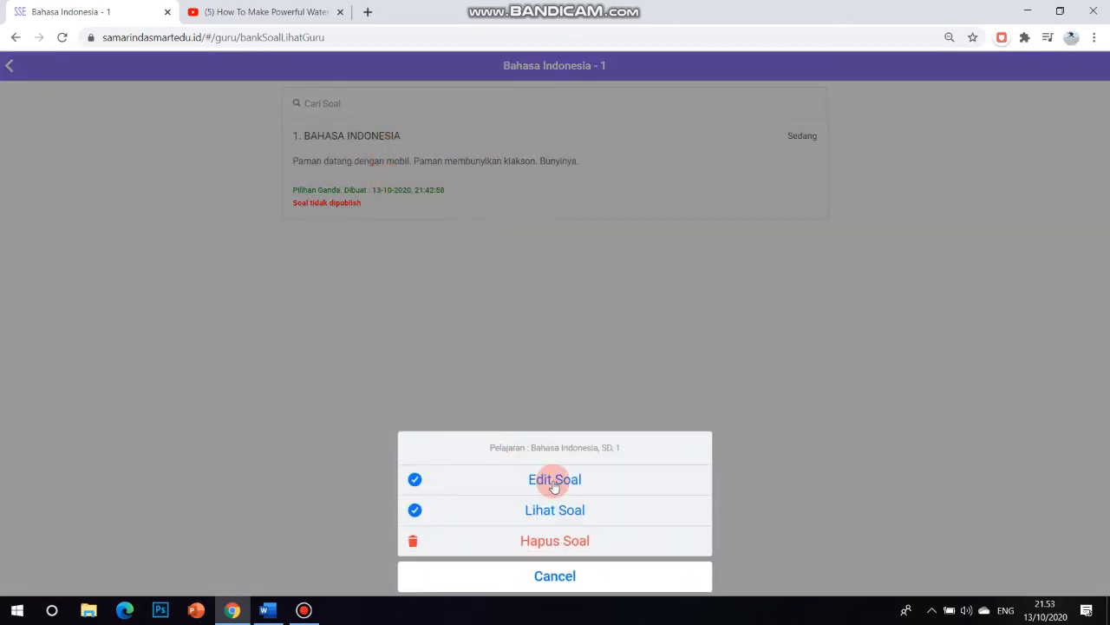
pyautogui.click(555, 482)
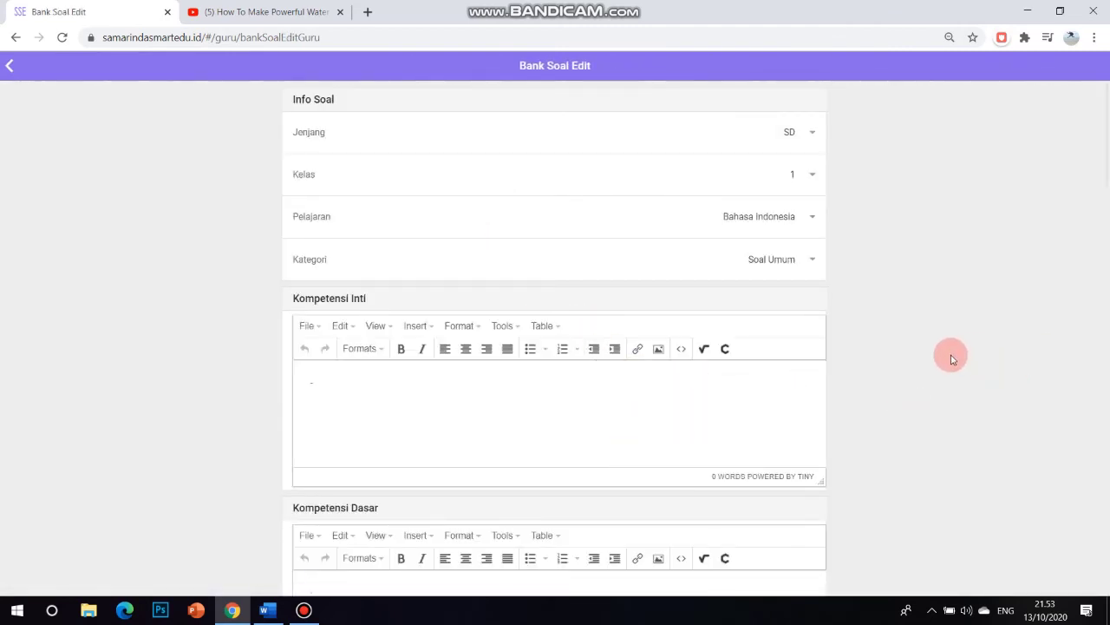
# Step: Review the question's edit form, from Info Soal and Isi Soal through the answer choices, Kunci Jawaban, video link and Publish setting
pyautogui.scroll(-1, 920, 350)
pyautogui.scroll(1, 912, 376)
pyautogui.scroll(-1, 907, 377)
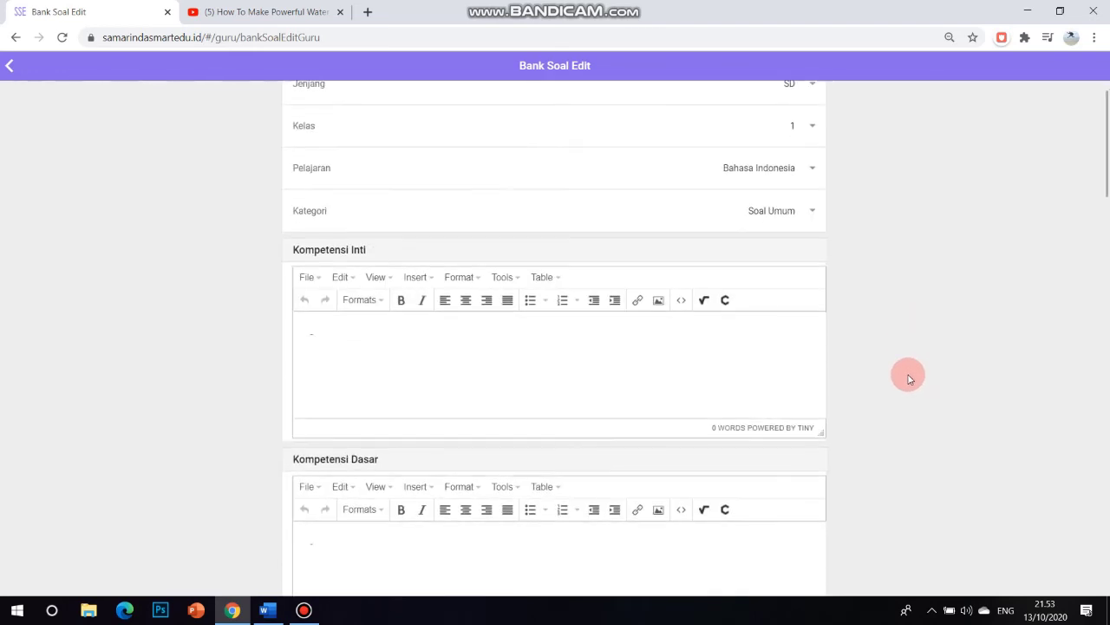
pyautogui.scroll(-6, 908, 377)
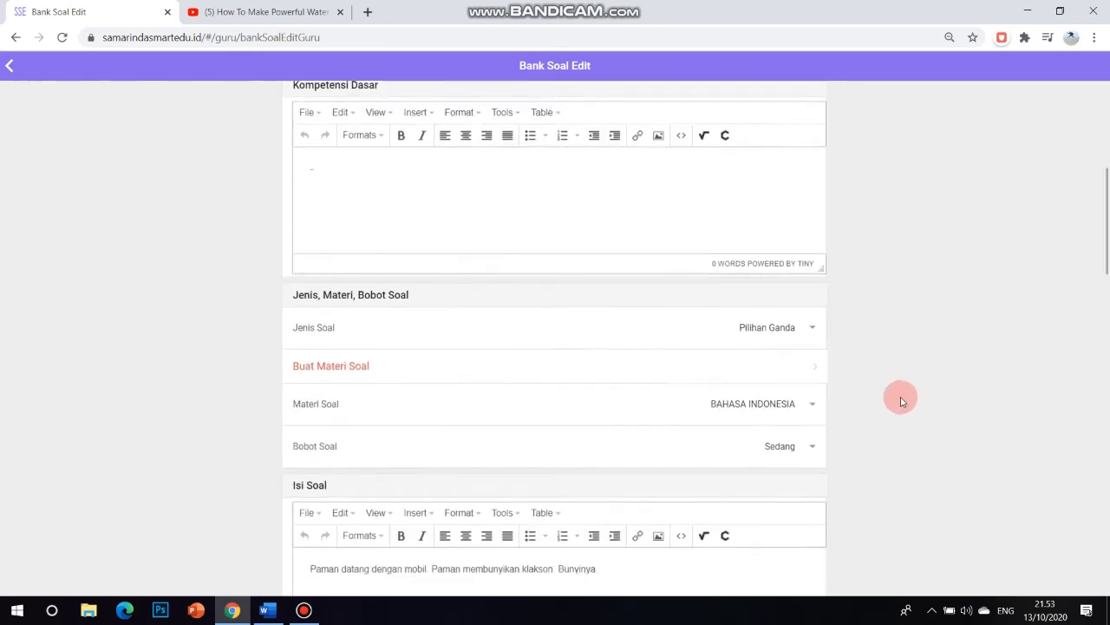
pyautogui.scroll(-3, 900, 401)
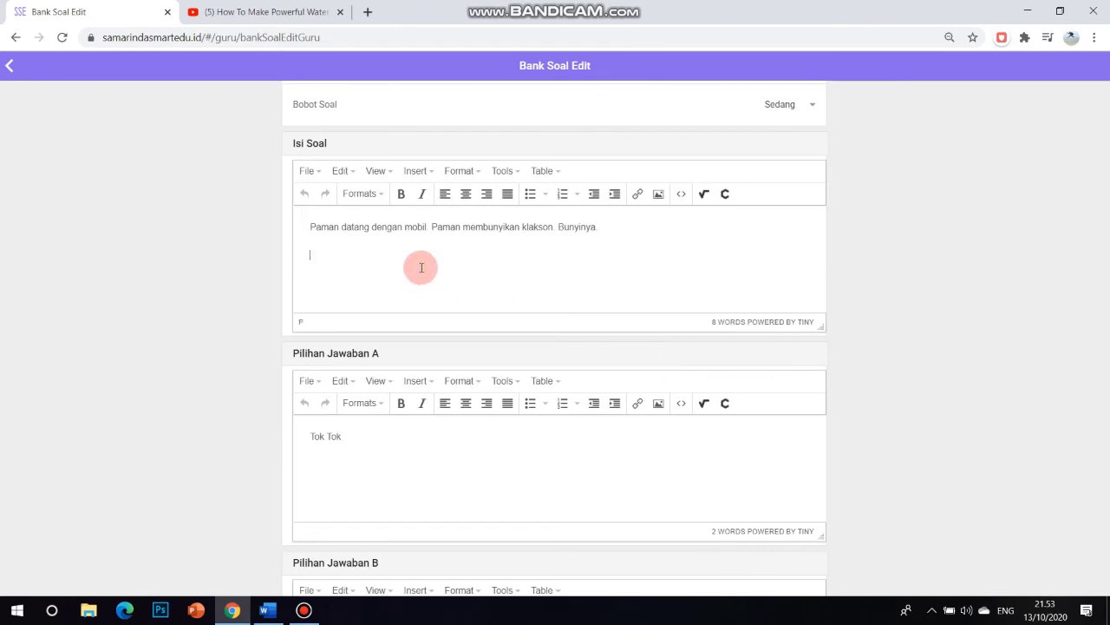
pyautogui.scroll(-8, 884, 338)
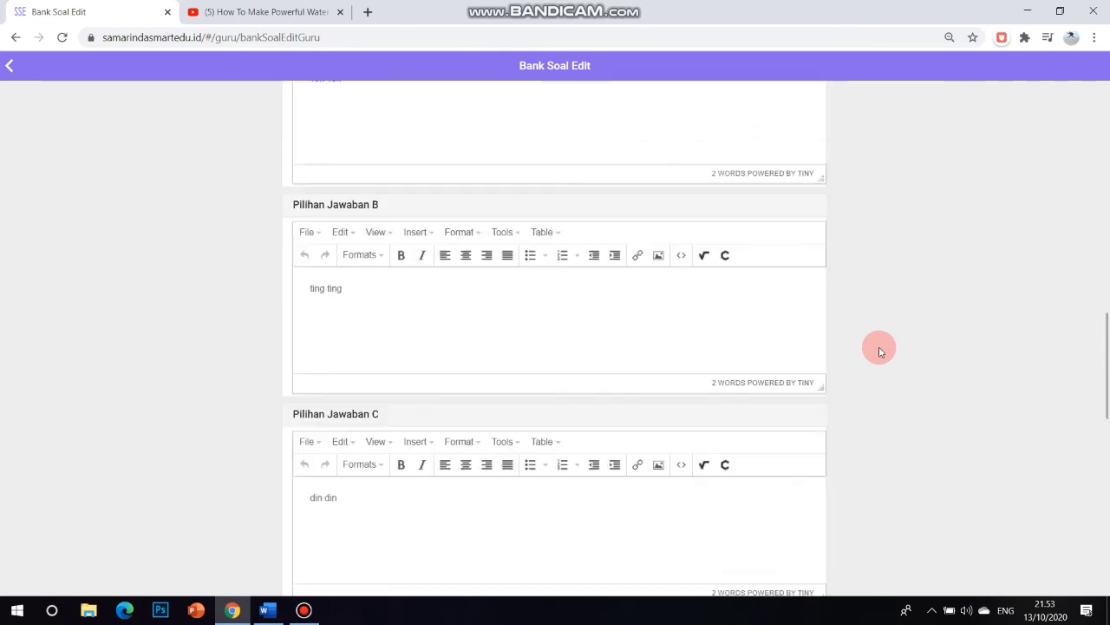
pyautogui.scroll(7, 885, 382)
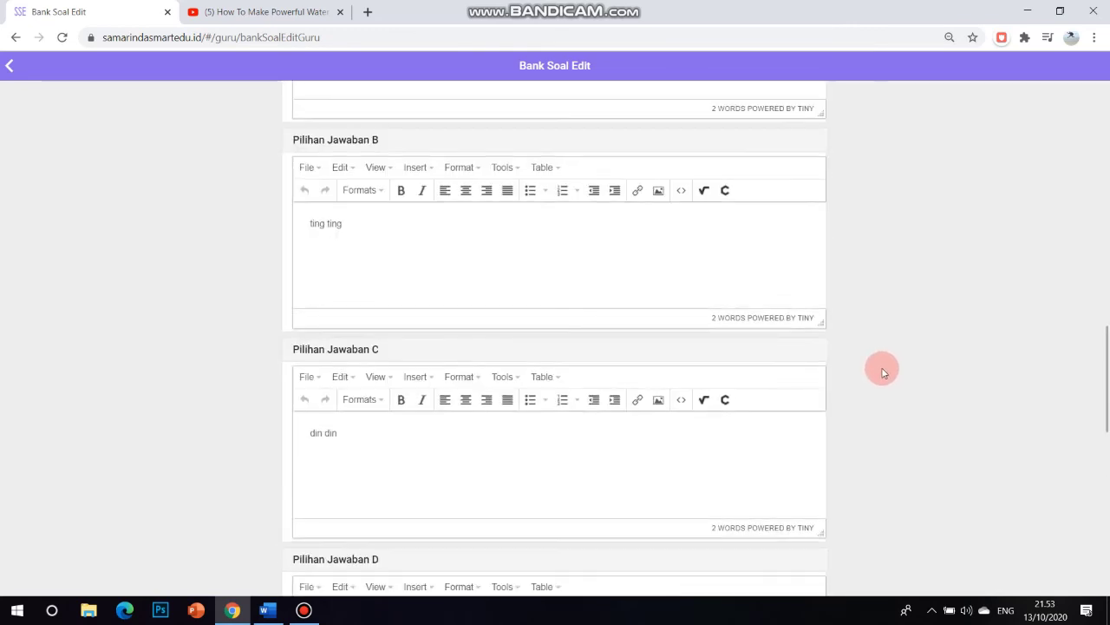
pyautogui.scroll(2, 883, 371)
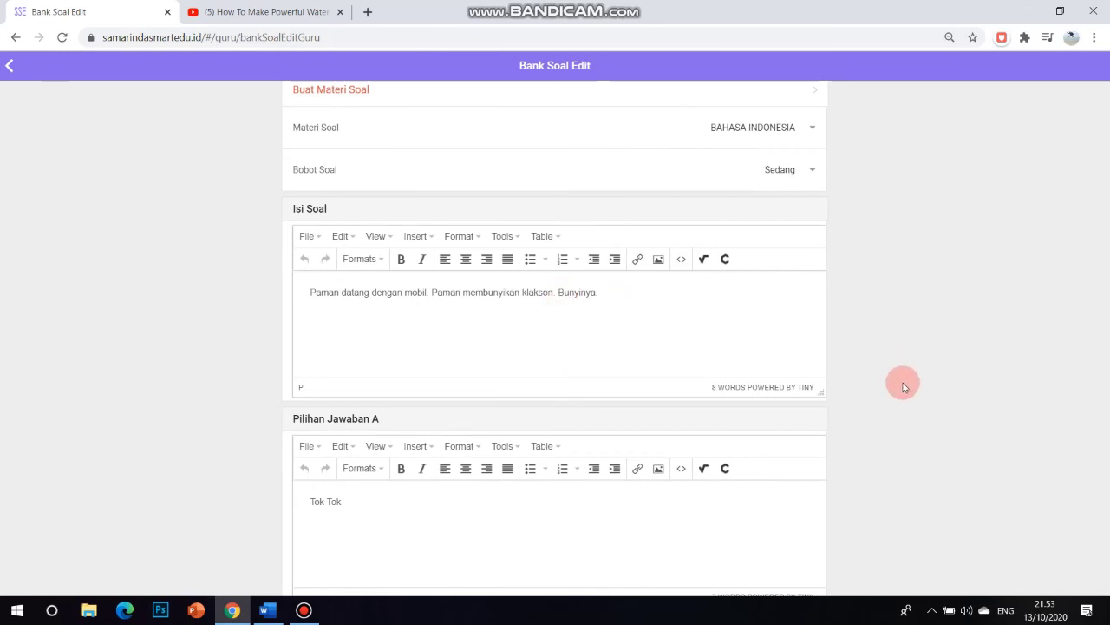
pyautogui.scroll(-10, 903, 386)
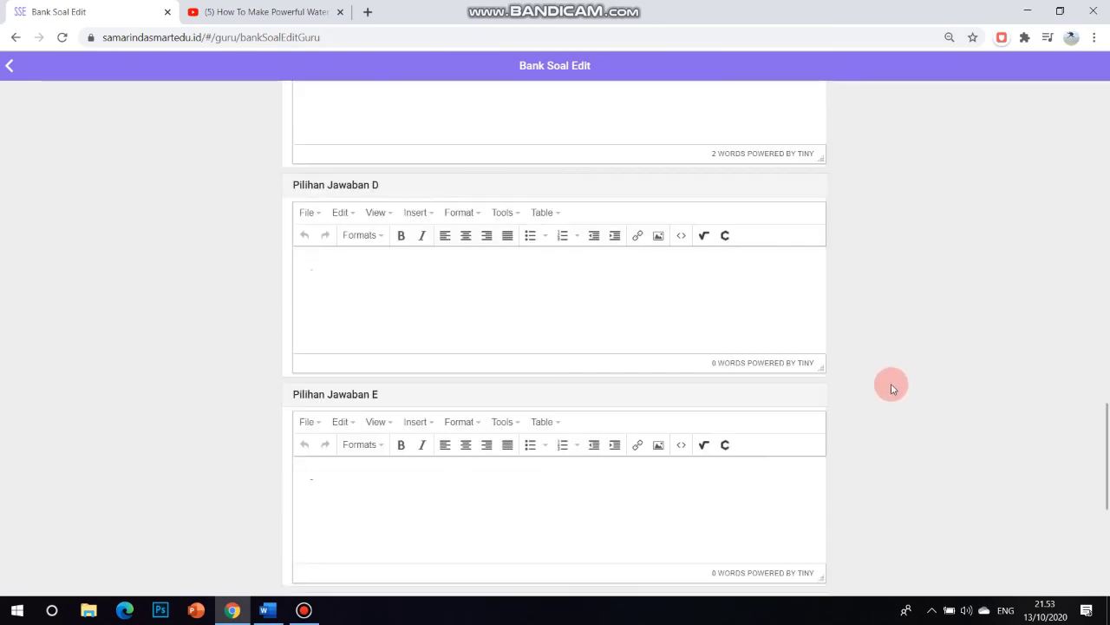
pyautogui.scroll(-5, 893, 388)
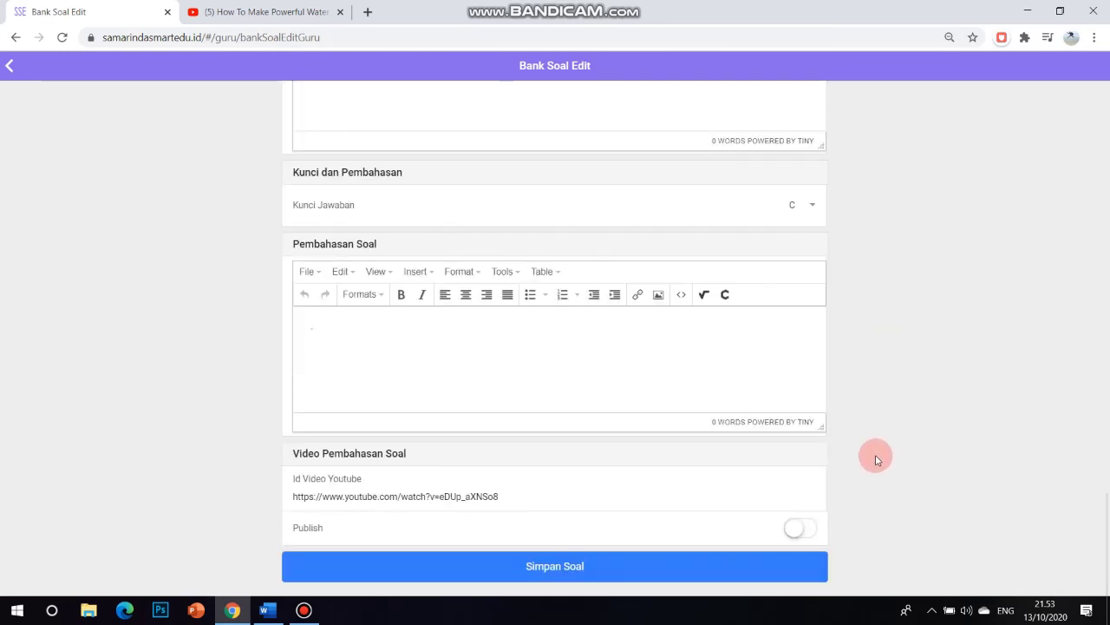
pyautogui.scroll(10, 867, 434)
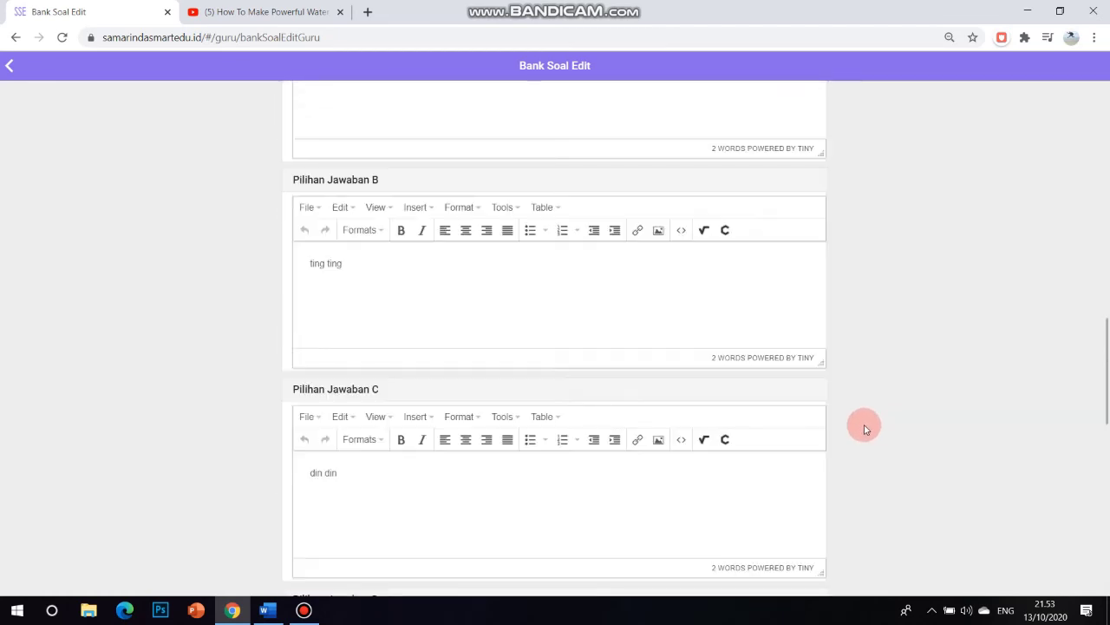
pyautogui.scroll(5, 865, 429)
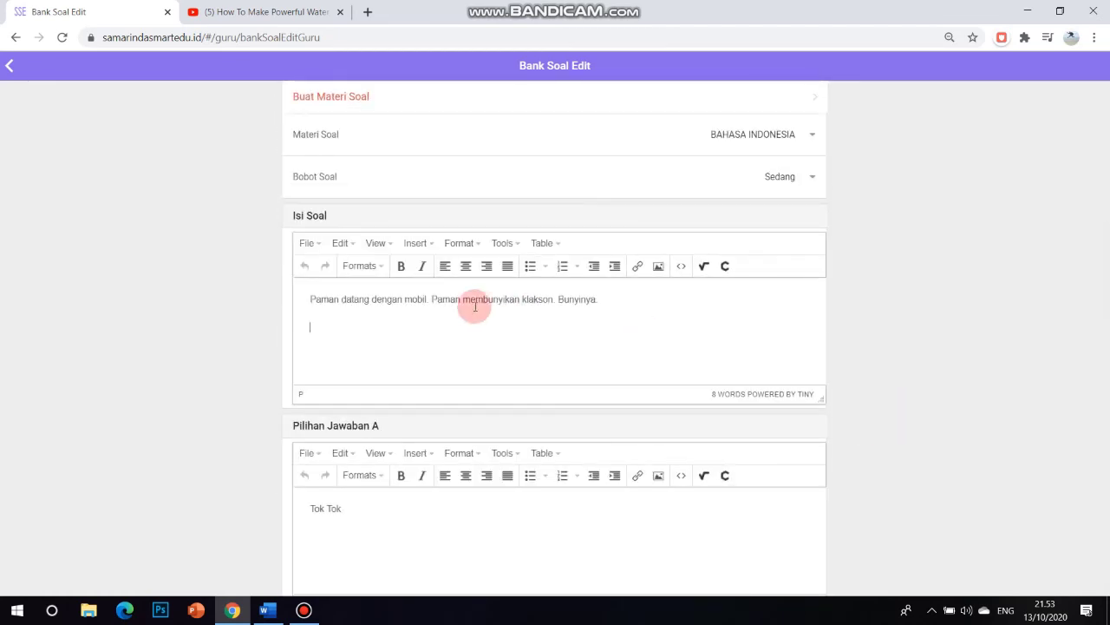
# Step: Insert the Untitled picture of the woman holding a book from New Volume (E:) below the question text in Isi Soal
pyautogui.click(658, 269)
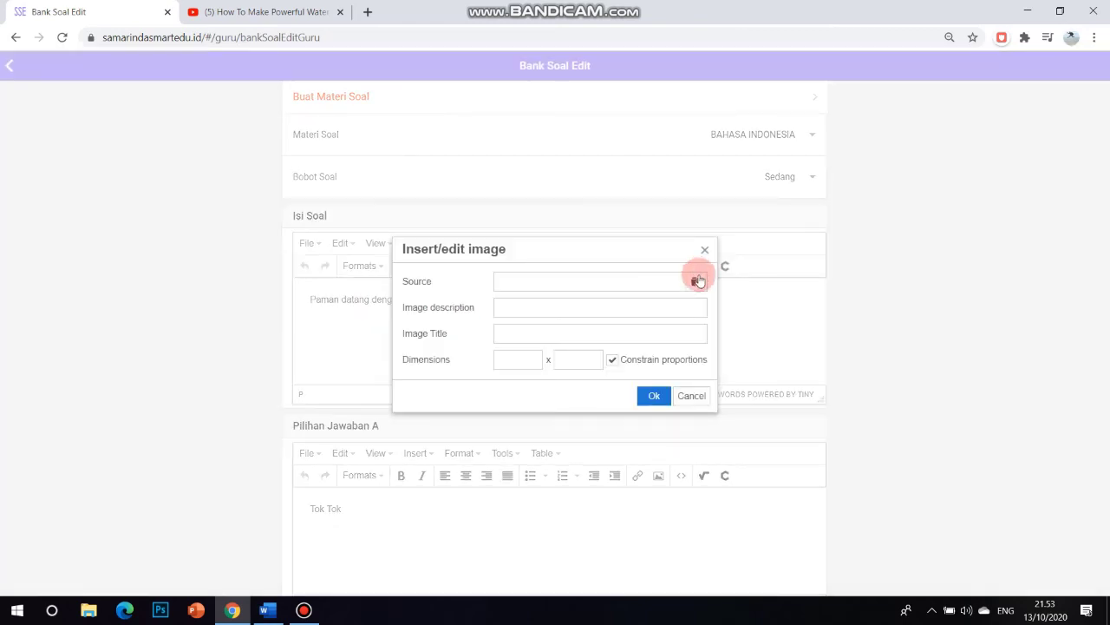
pyautogui.click(696, 283)
pyautogui.moveTo(977, 259); pyautogui.dragTo(982, 408)
pyautogui.click(671, 373)
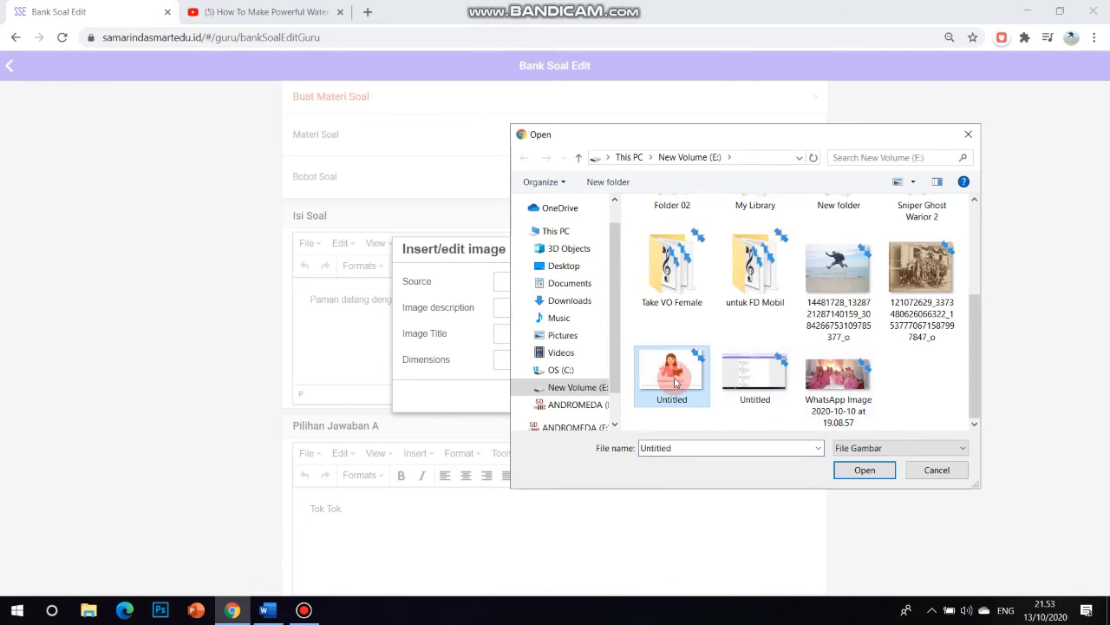
pyautogui.click(865, 469)
pyautogui.click(653, 404)
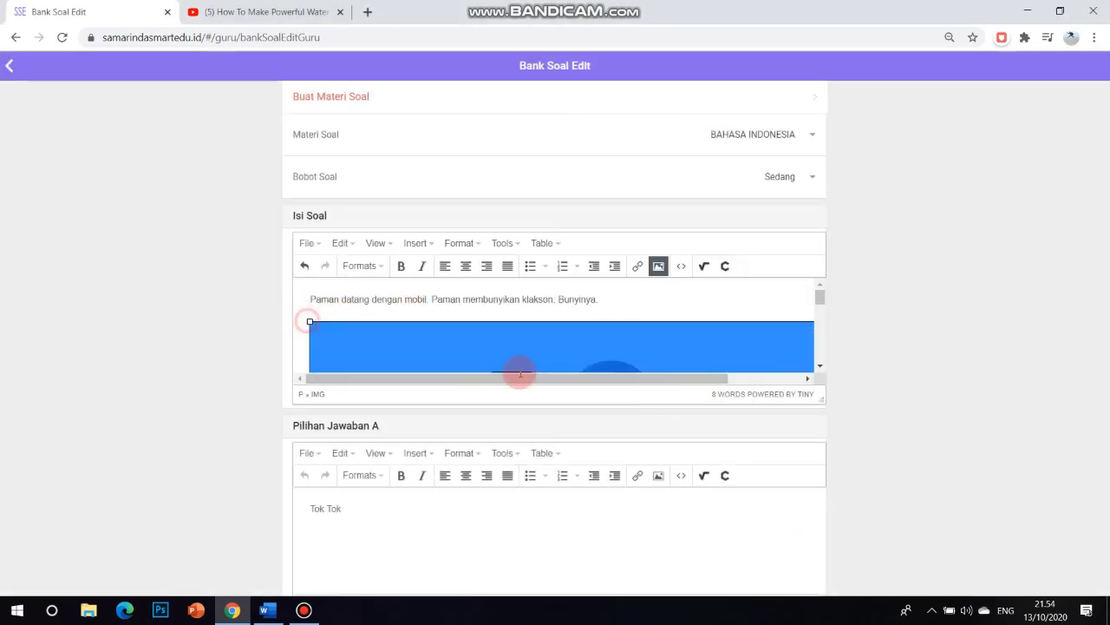
# Step: Enlarge the Isi Soal editing area downward and shrink the inserted image proportionally so it fits entirely inside
pyautogui.moveTo(520, 375); pyautogui.dragTo(520, 375)
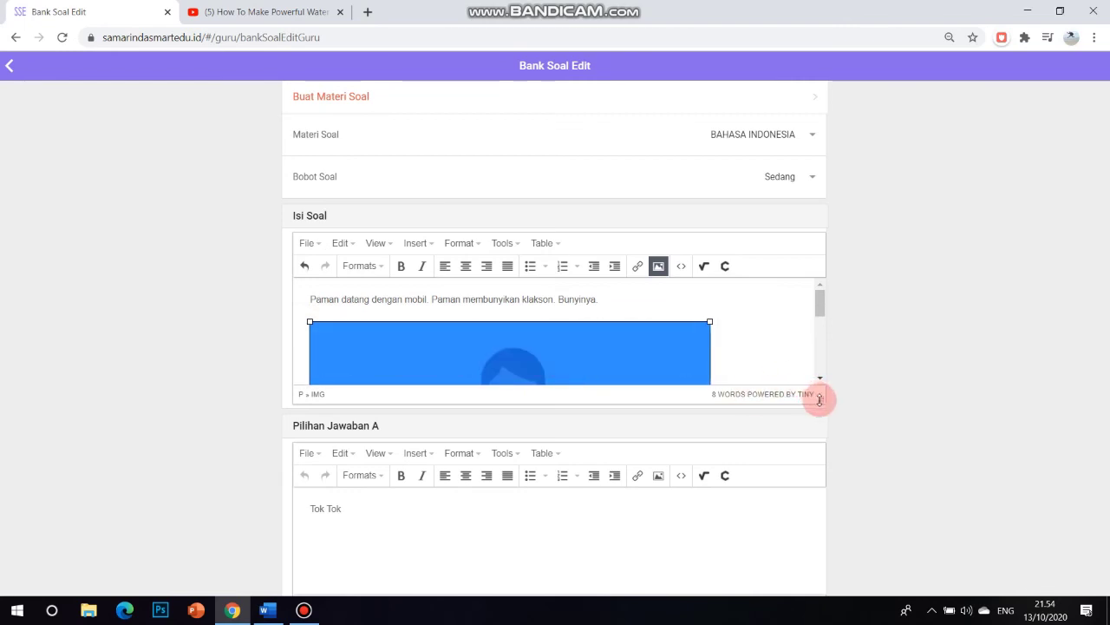
pyautogui.moveTo(822, 408); pyautogui.dragTo(810, 595)
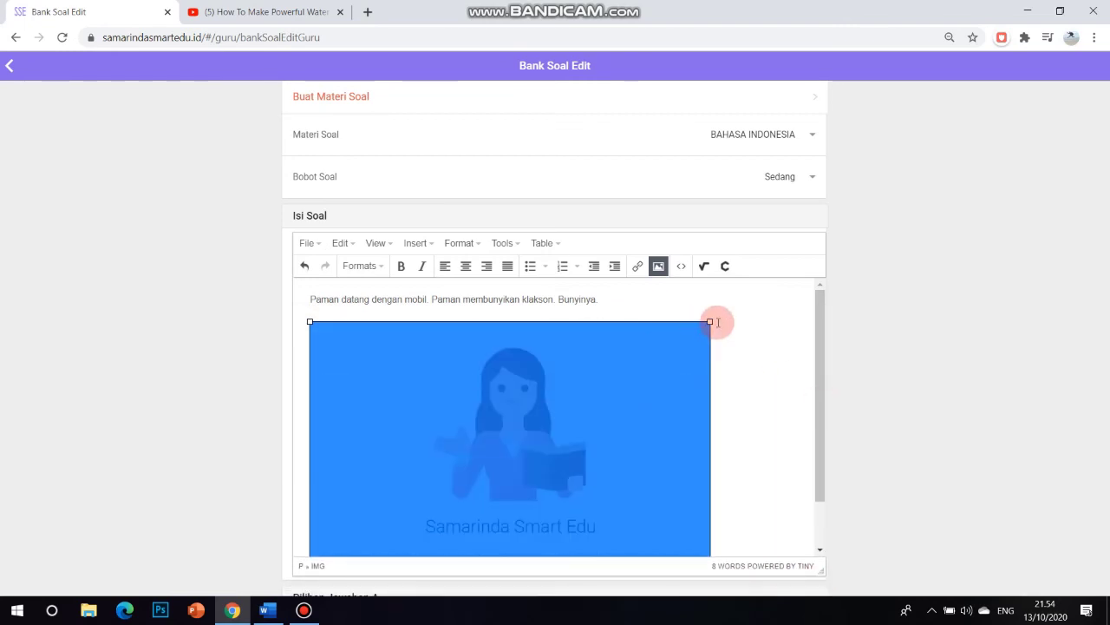
pyautogui.moveTo(708, 322); pyautogui.dragTo(535, 455)
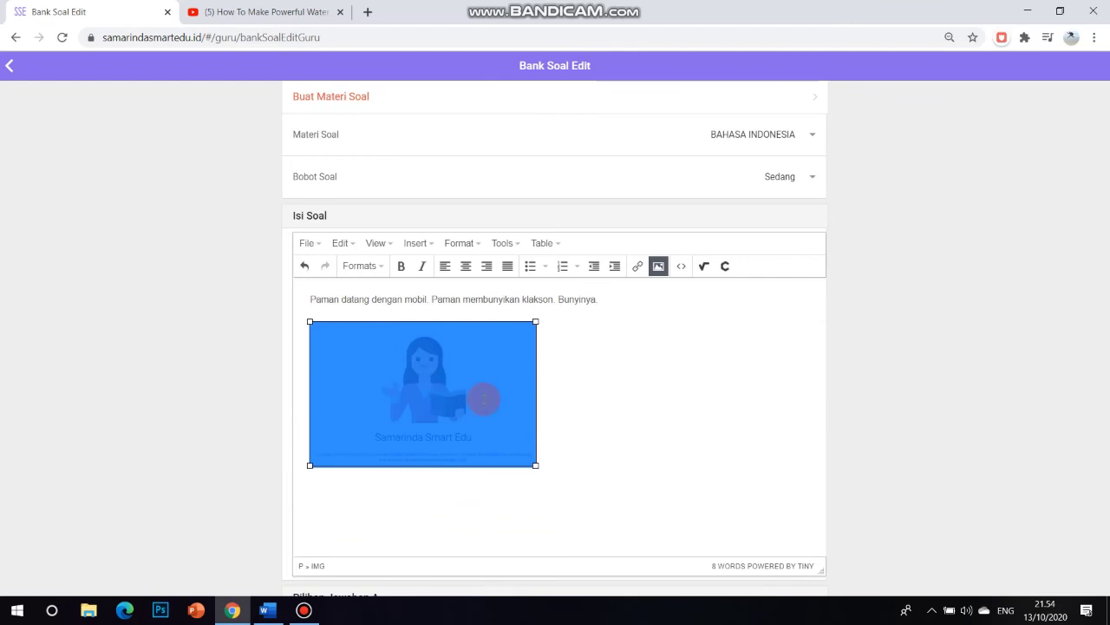
pyautogui.click(555, 476)
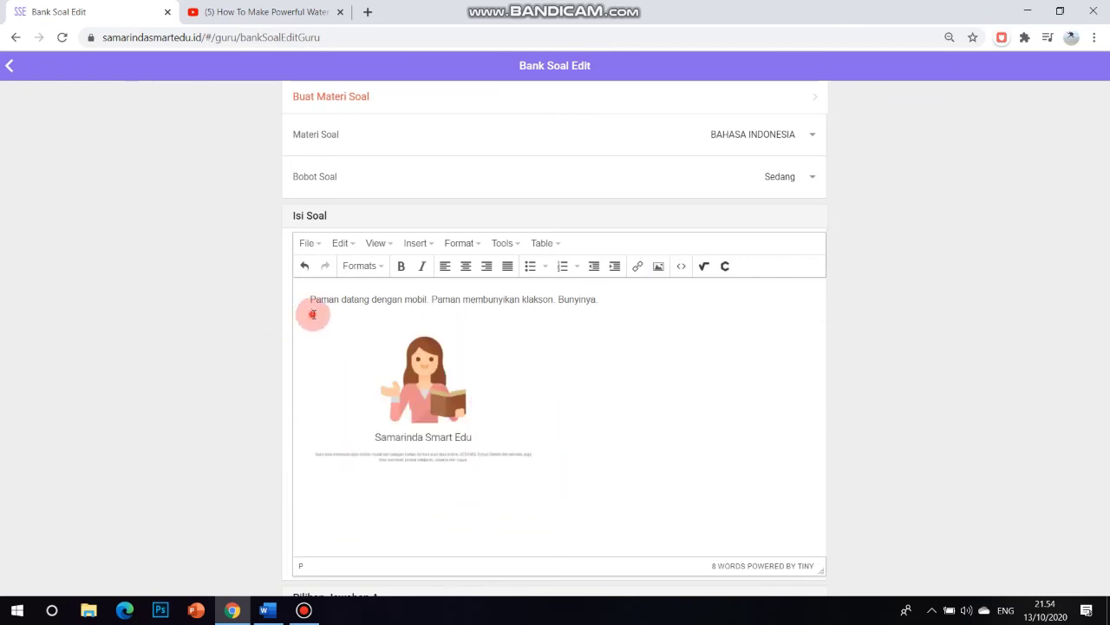
# Step: Add a blank line between the question text and the image, and indent the image slightly with spacing before it
pyautogui.click(602, 298)
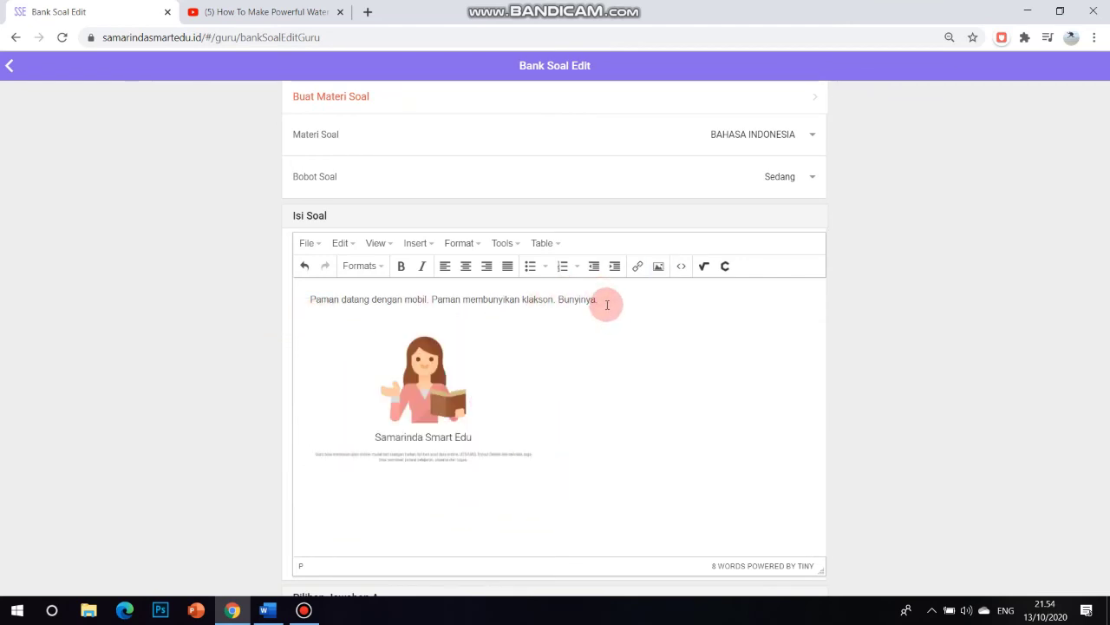
pyautogui.press('Return')
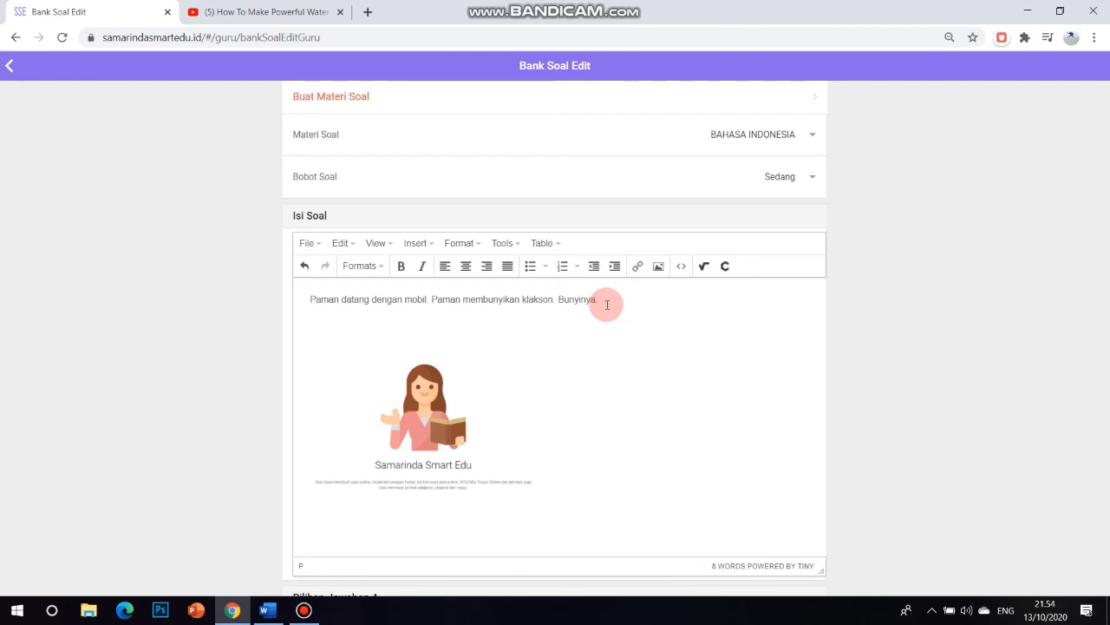
pyautogui.click(312, 350)
pyautogui.click(307, 366)
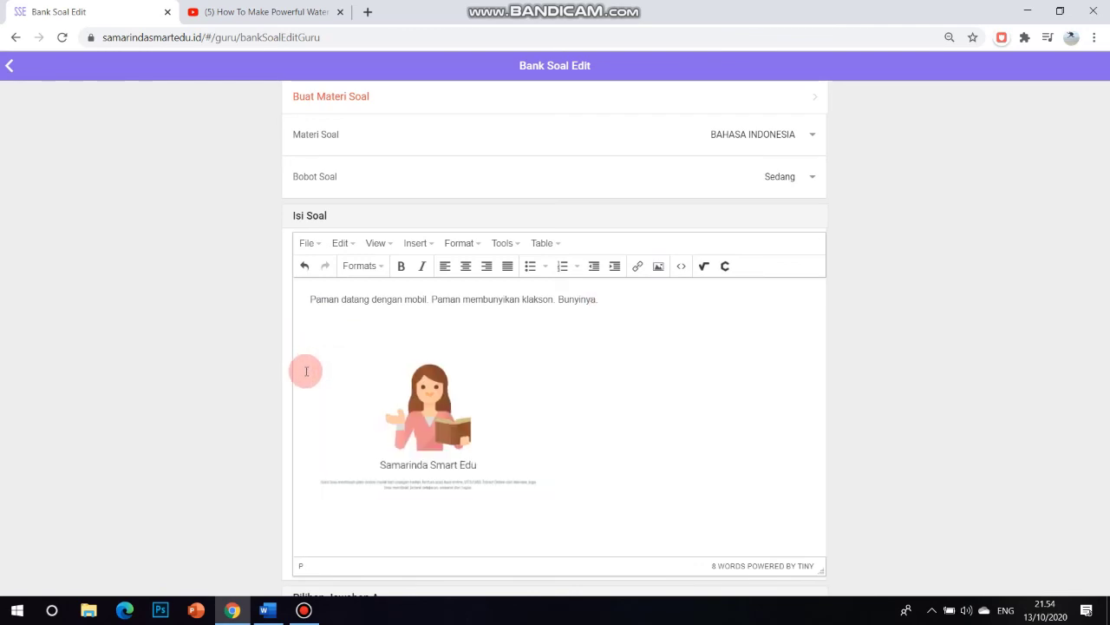
pyautogui.click(378, 378)
pyautogui.click(312, 370)
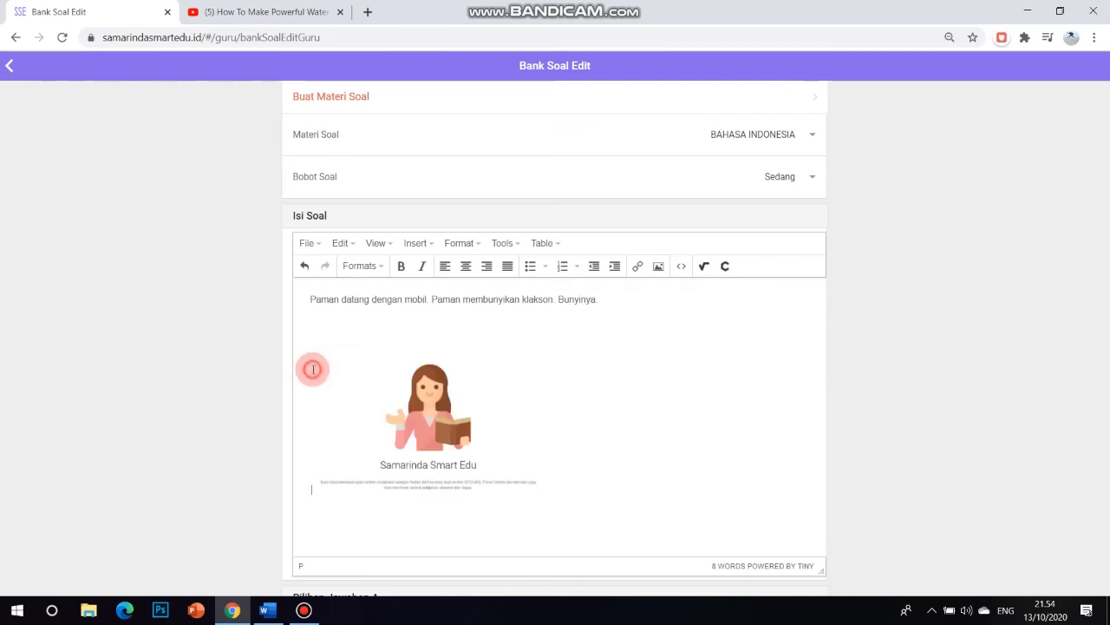
pyautogui.click(321, 331)
pyautogui.press('Return')
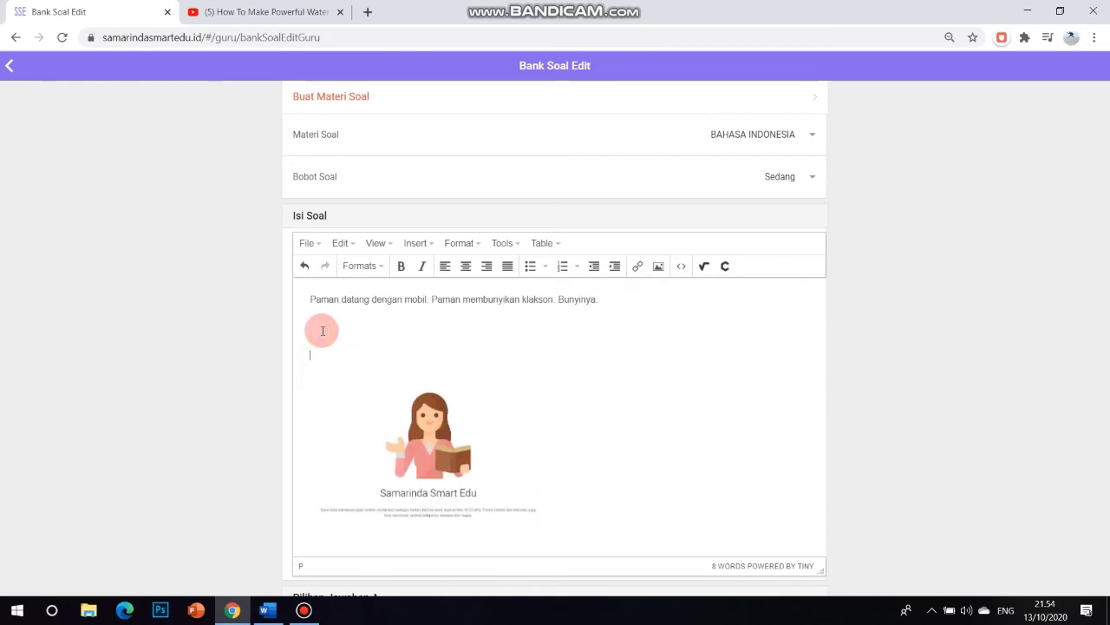
pyautogui.press('BackSpace')
pyautogui.press('BackSpace')
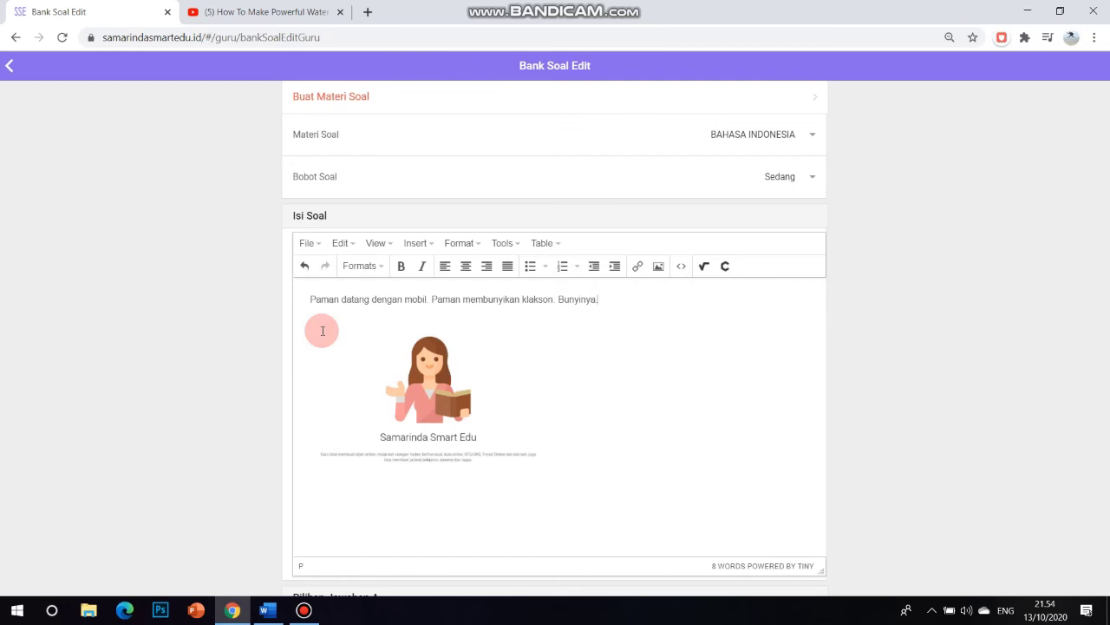
pyautogui.press('Return')
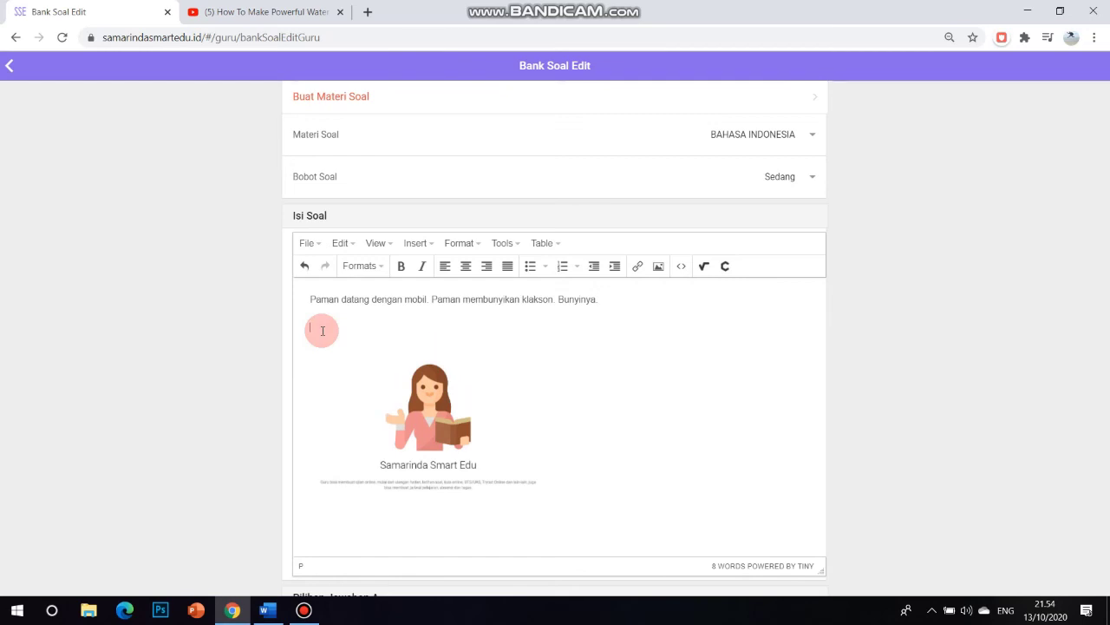
# Step: Indent the image in Isi Soal a little further with extra spacing in front of it
pyautogui.click(318, 377)
pyautogui.click(314, 379)
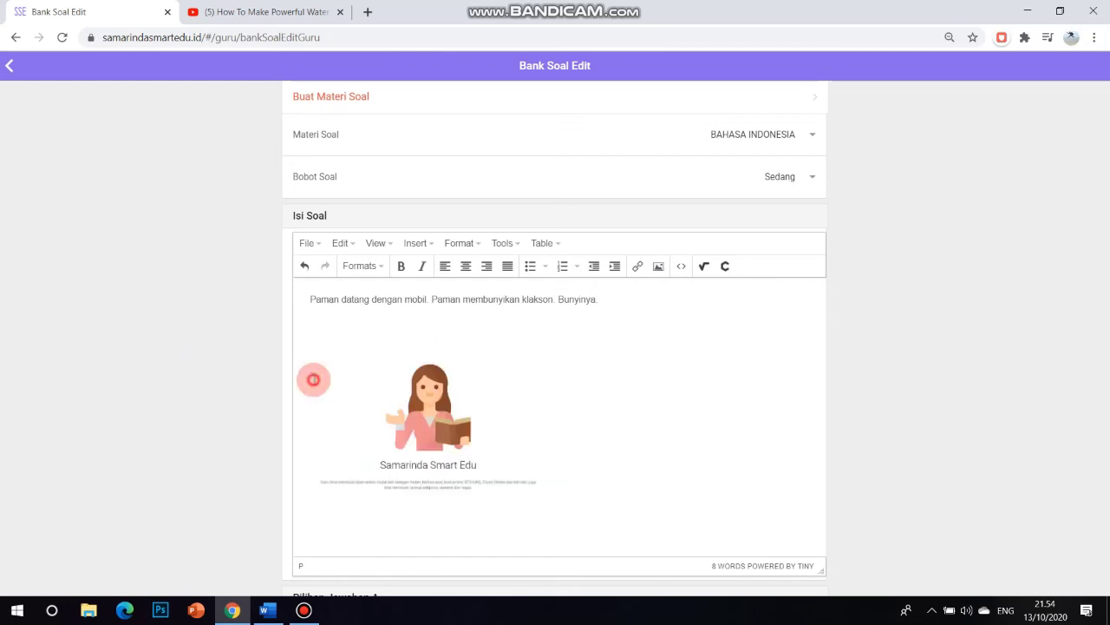
pyautogui.click(313, 379)
pyautogui.click(309, 382)
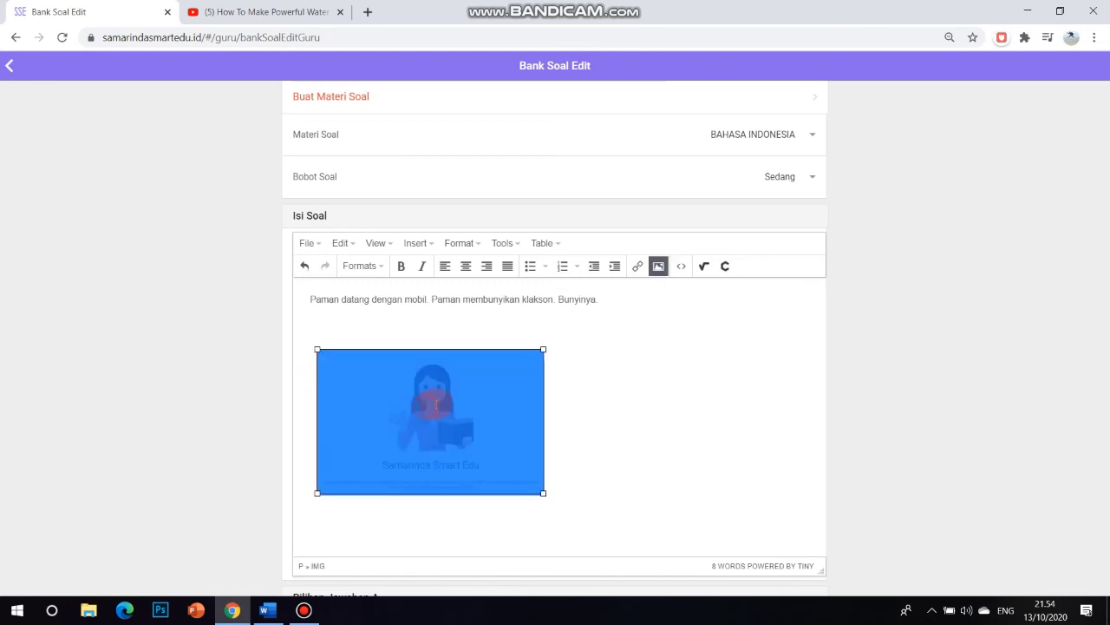
pyautogui.click(430, 398)
pyautogui.click(659, 378)
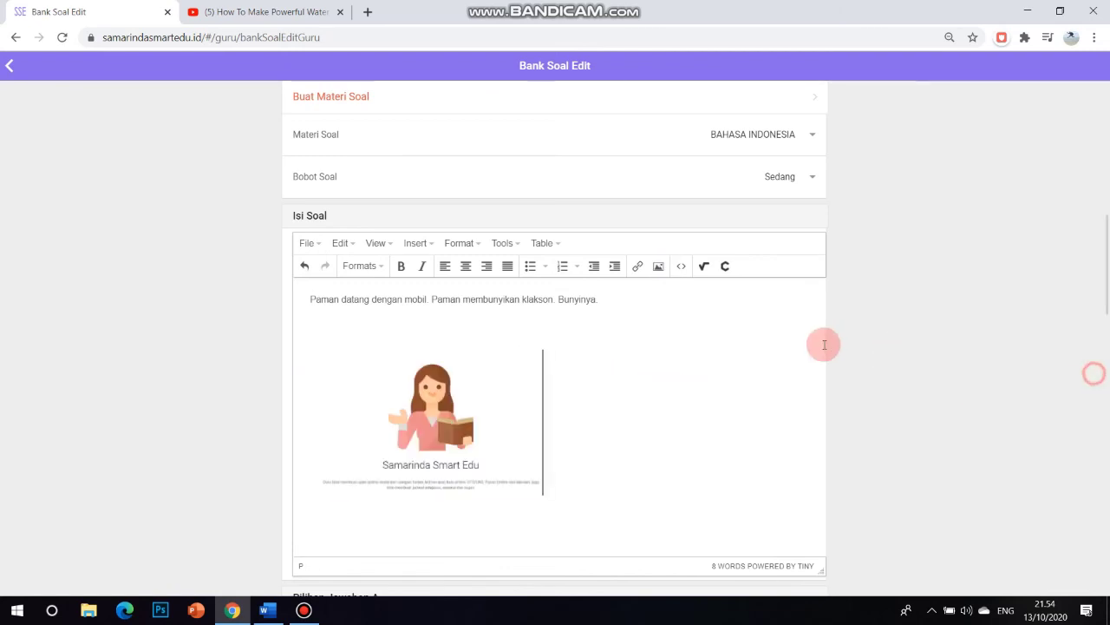
# Step: Remove the blank line between the question text and the image in Isi Soal
pyautogui.click(517, 374)
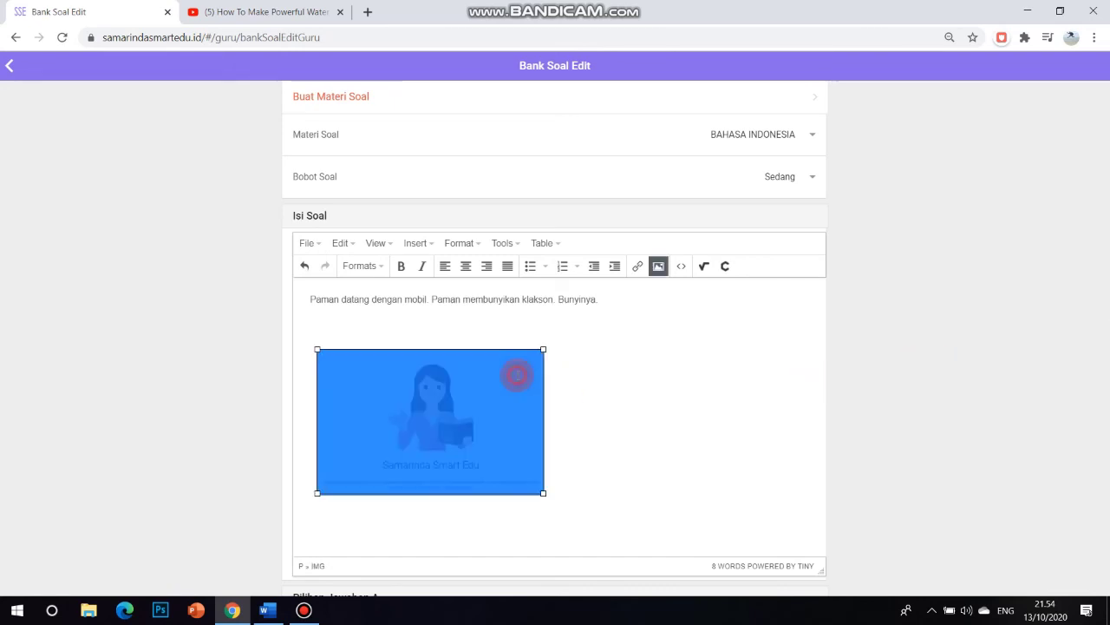
pyautogui.click(403, 330)
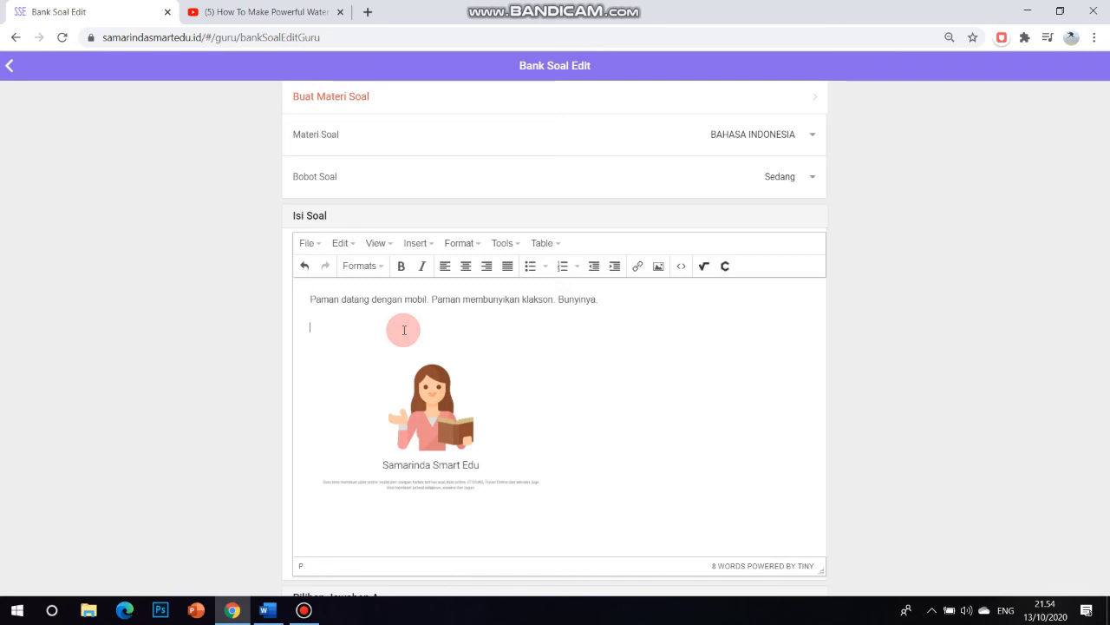
pyautogui.press('BackSpace')
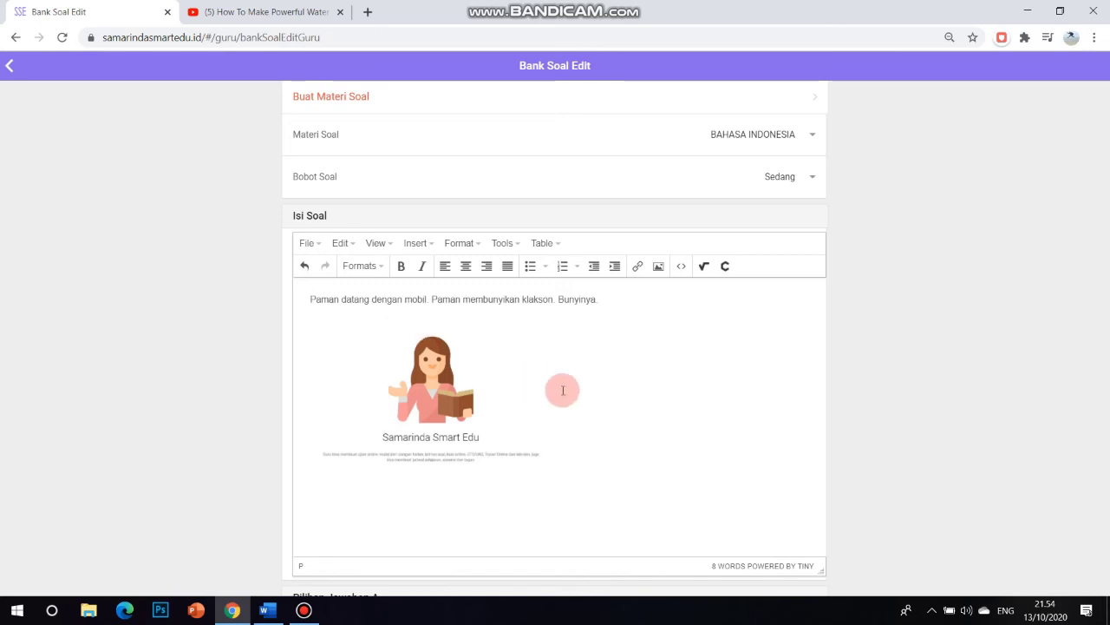
# Step: Save the edited Bahasa Indonesia question and acknowledge the confirmation message
pyautogui.scroll(-2, 997, 382)
pyautogui.scroll(1, 1095, 381)
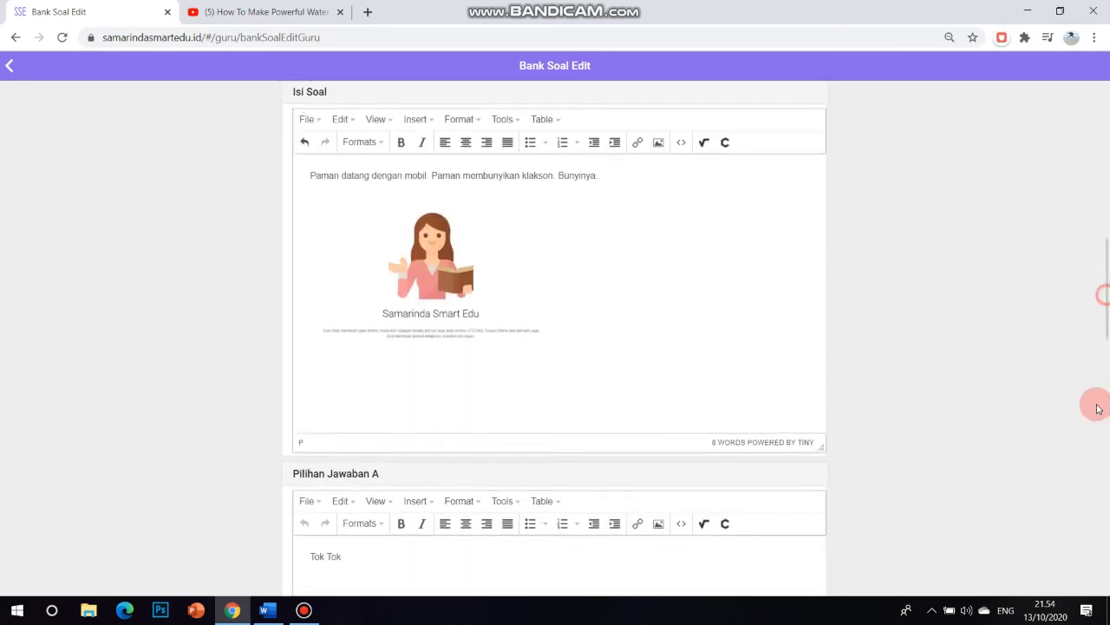
pyautogui.scroll(-12, 1066, 99)
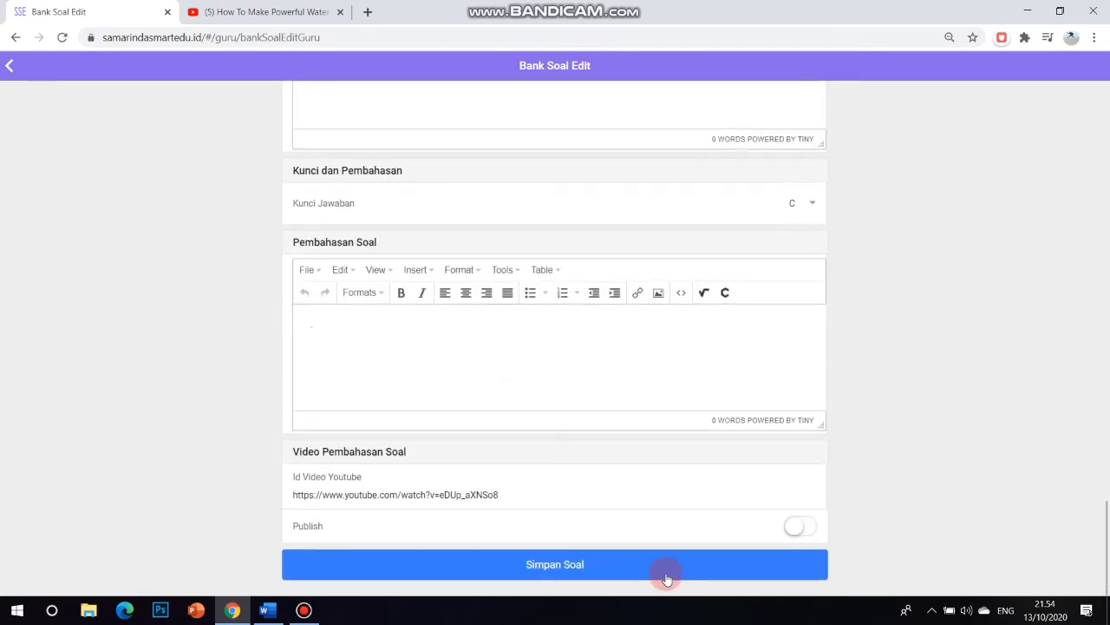
pyautogui.click(569, 573)
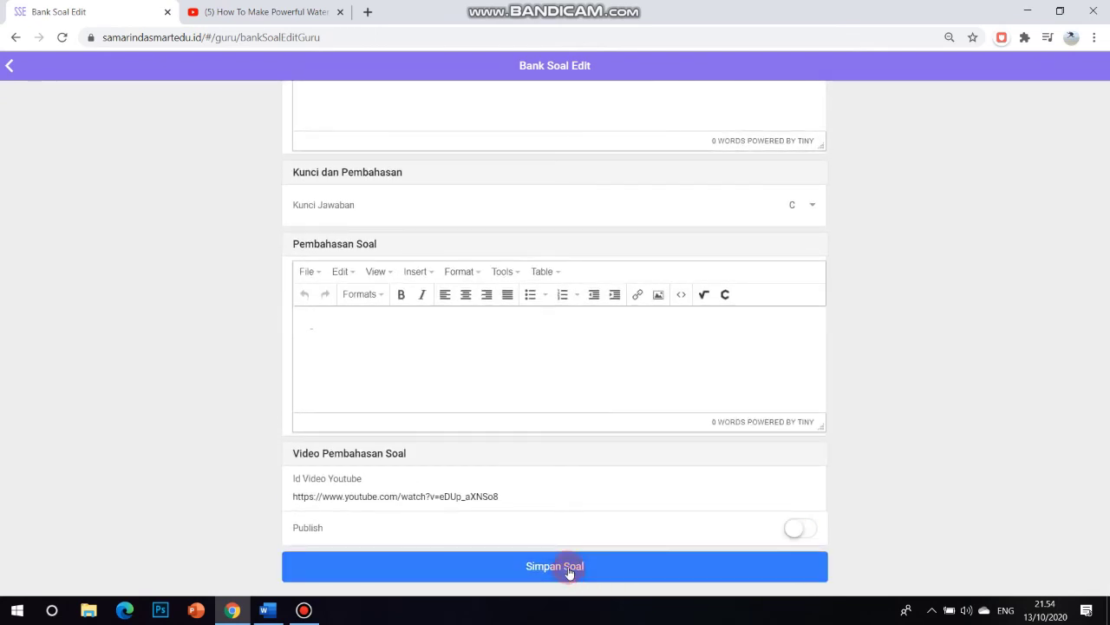
pyautogui.click(562, 575)
pyautogui.scroll(2, 601, 442)
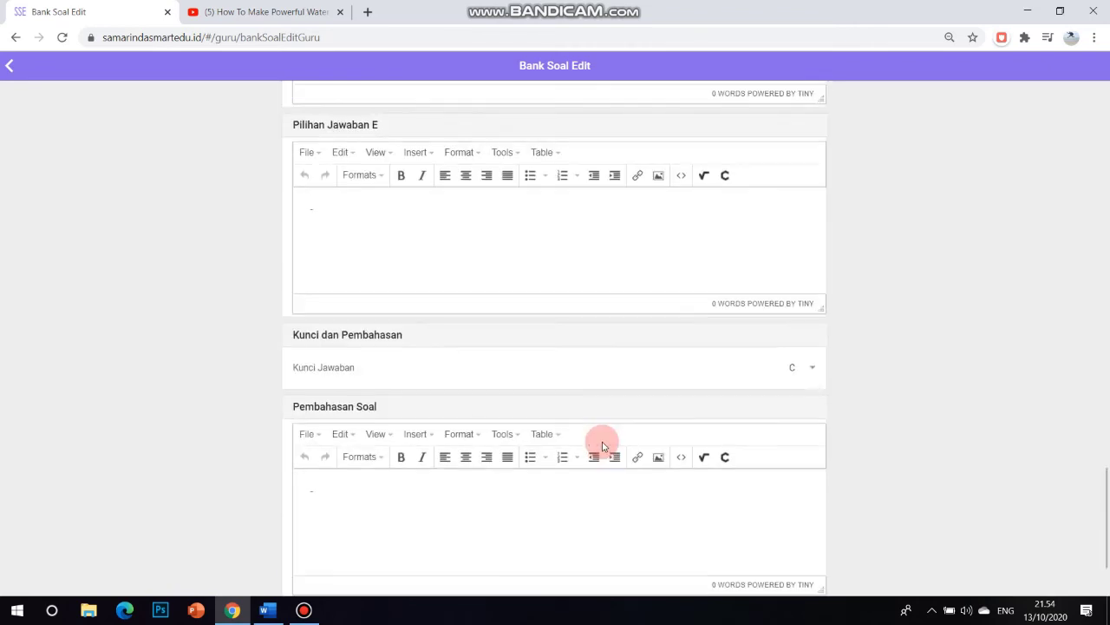
pyautogui.scroll(-1, 843, 322)
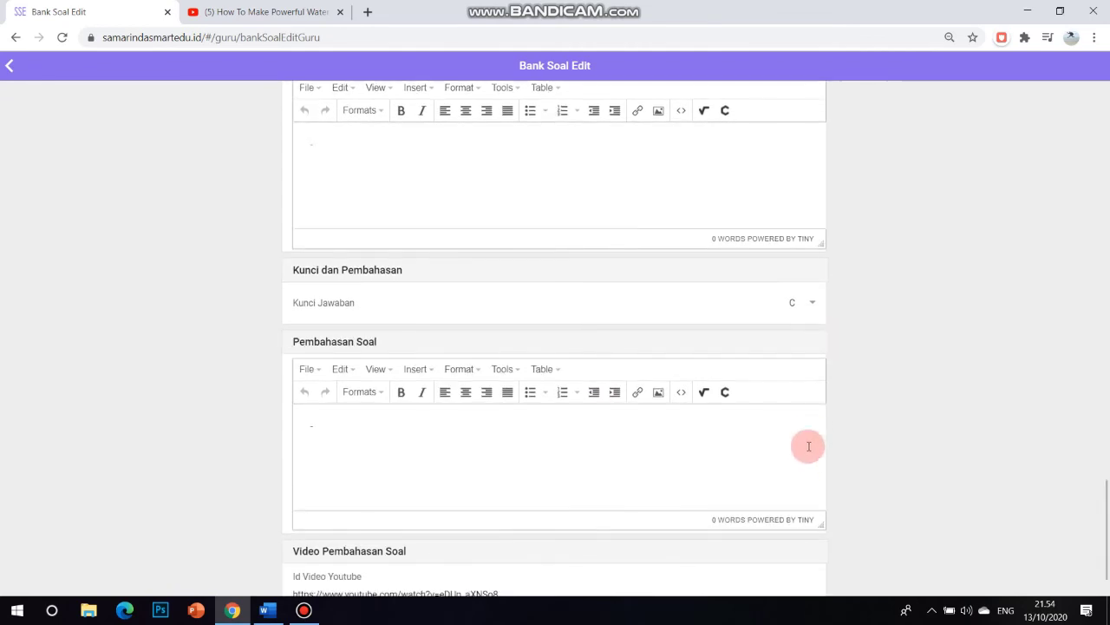
pyautogui.scroll(-2, 809, 488)
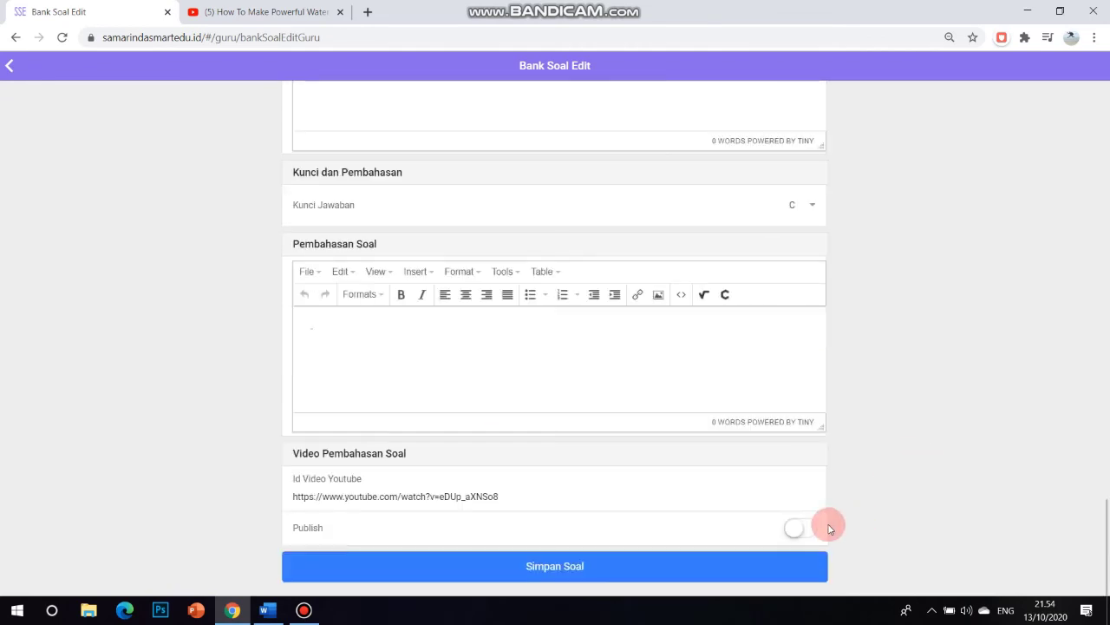
pyautogui.click(555, 568)
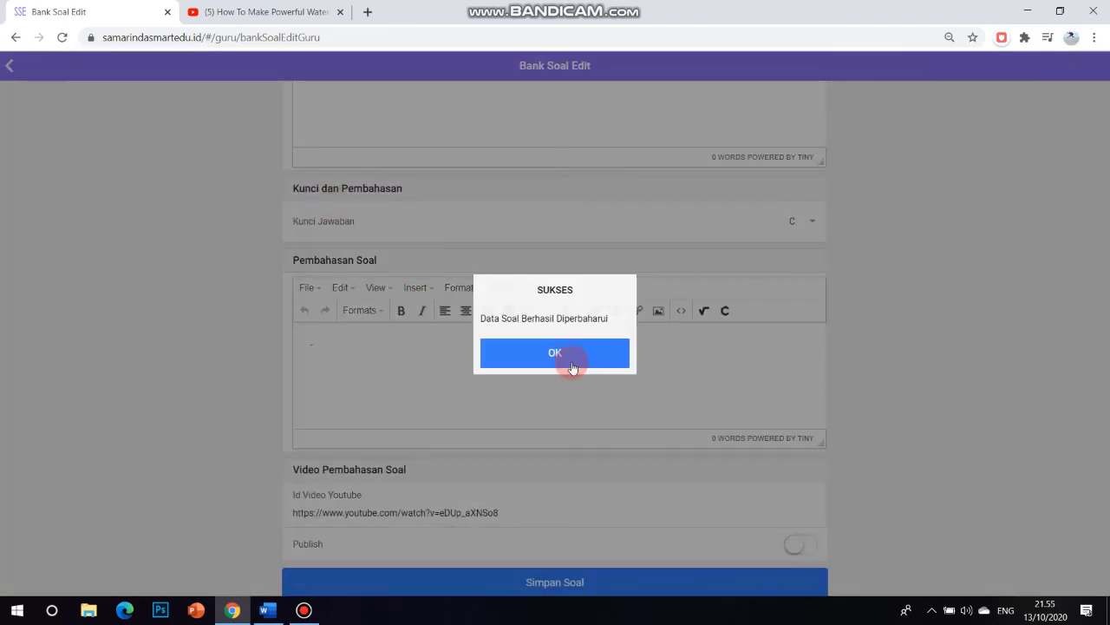
pyautogui.click(570, 364)
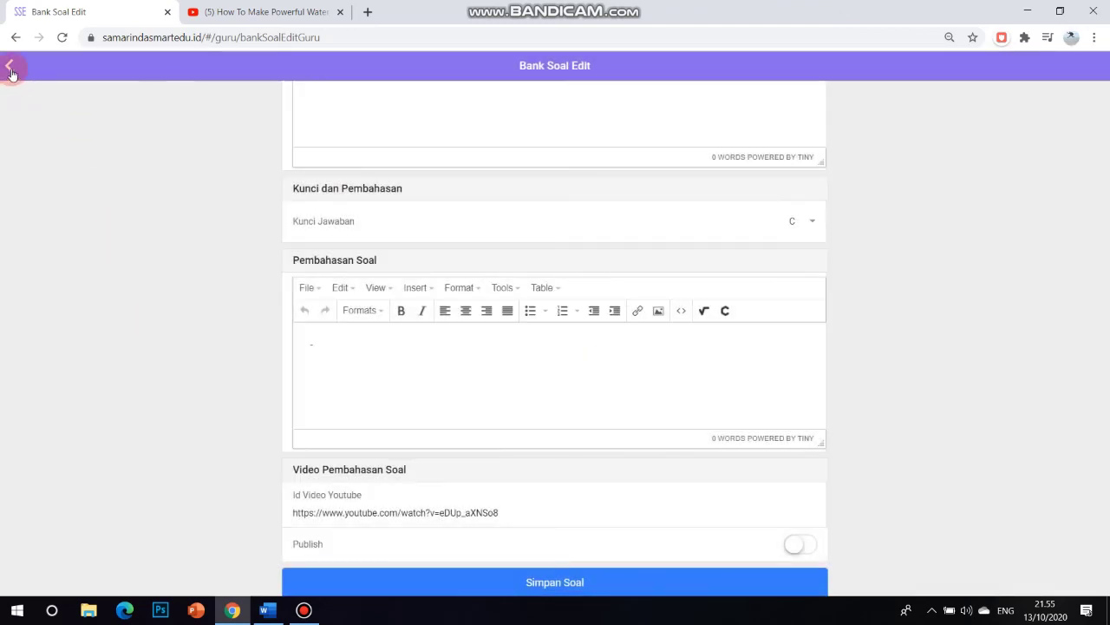
# Step: Return to the Bahasa Indonesia class 1 question list and dismiss the remaining save confirmations
pyautogui.click(10, 74)
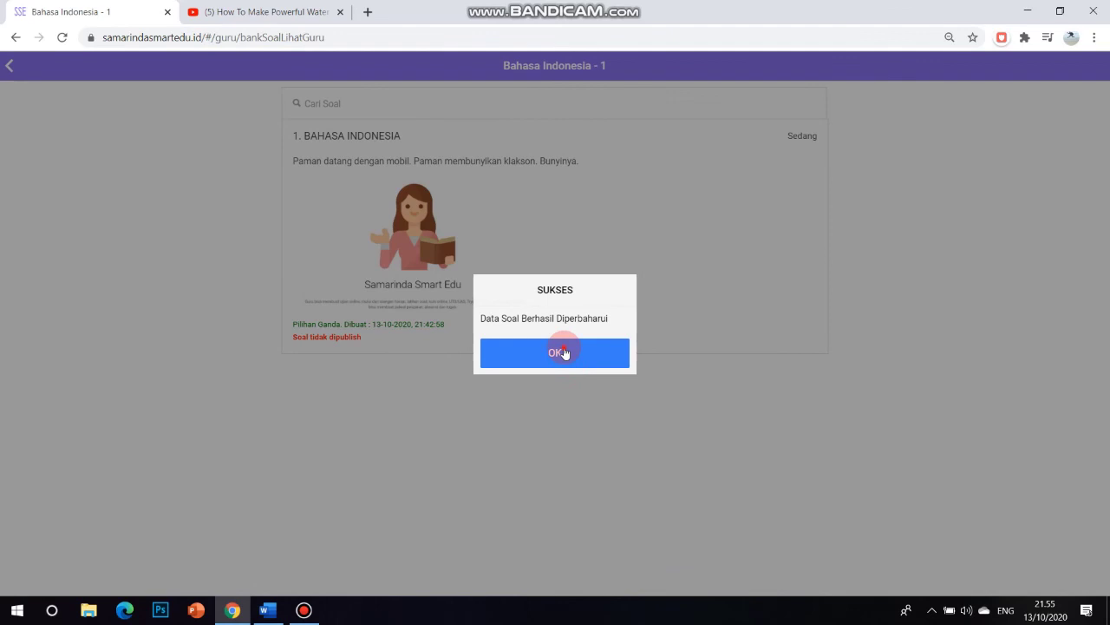
pyautogui.click(562, 353)
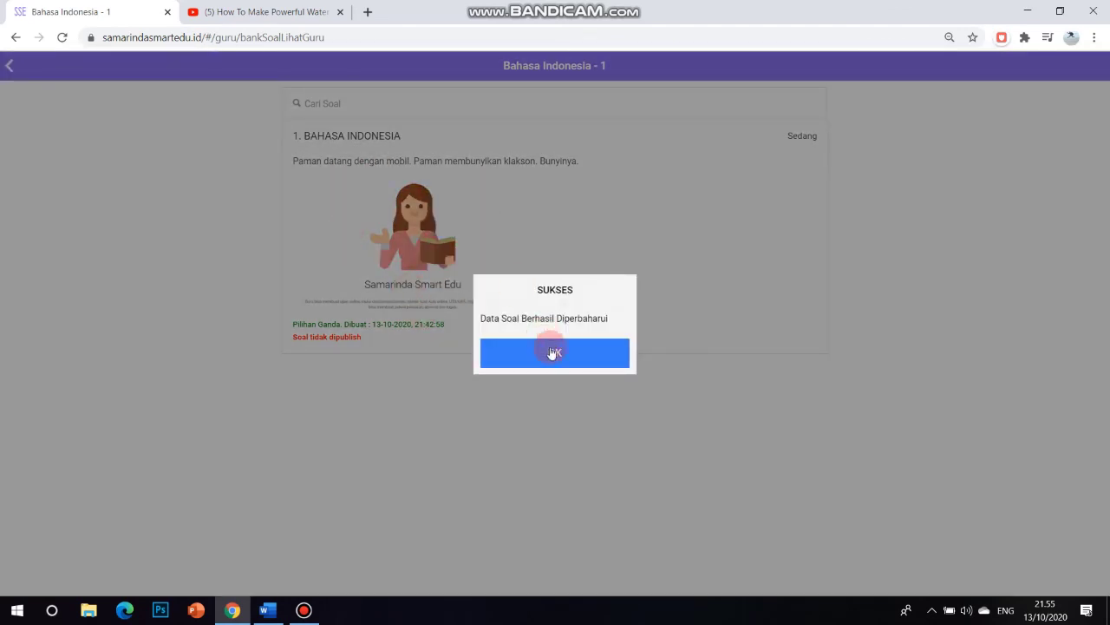
pyautogui.click(555, 352)
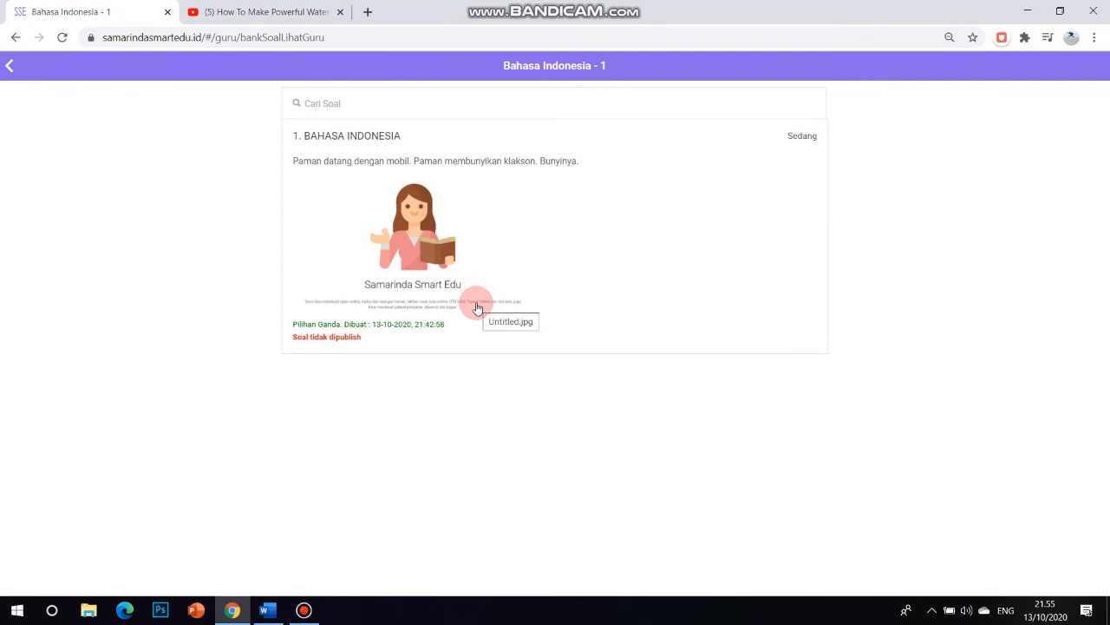
pyautogui.click(477, 307)
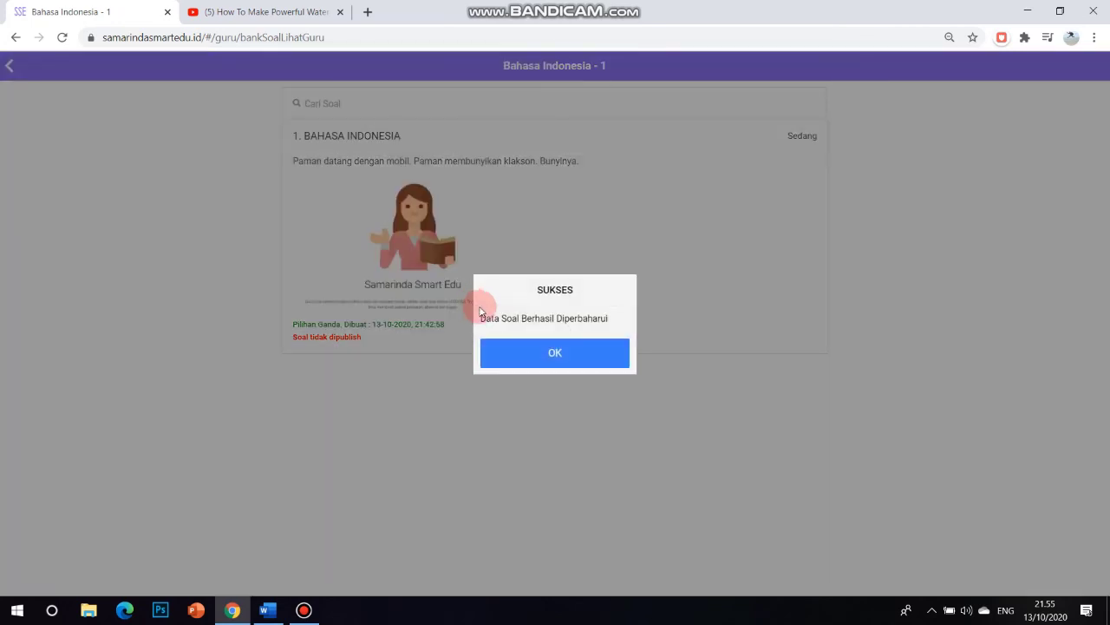
pyautogui.click(555, 354)
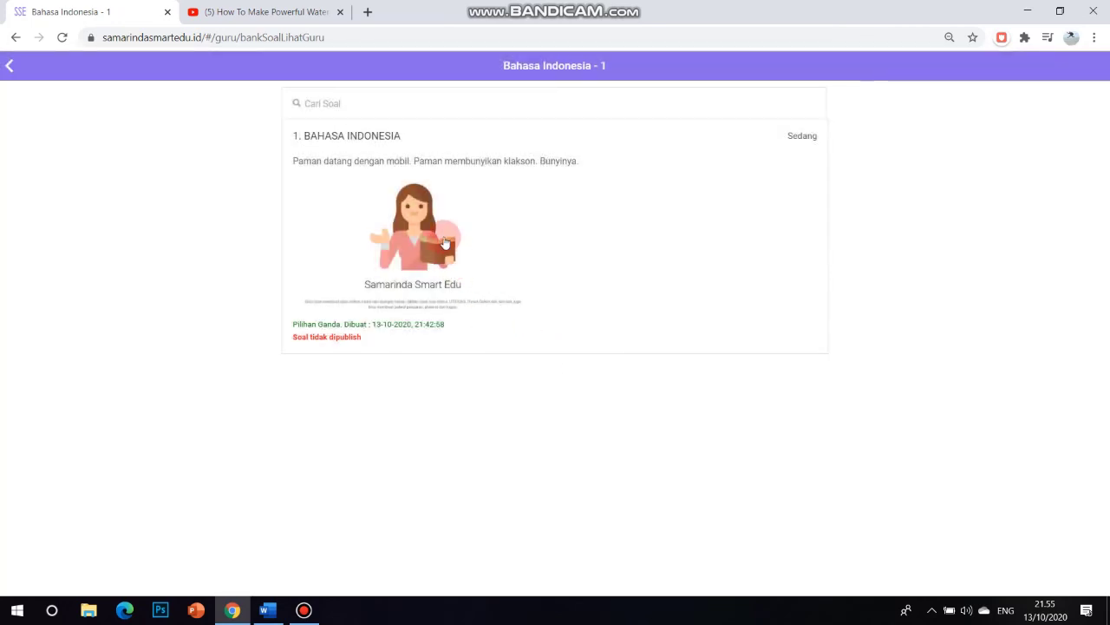
pyautogui.click(444, 243)
pyautogui.click(304, 611)
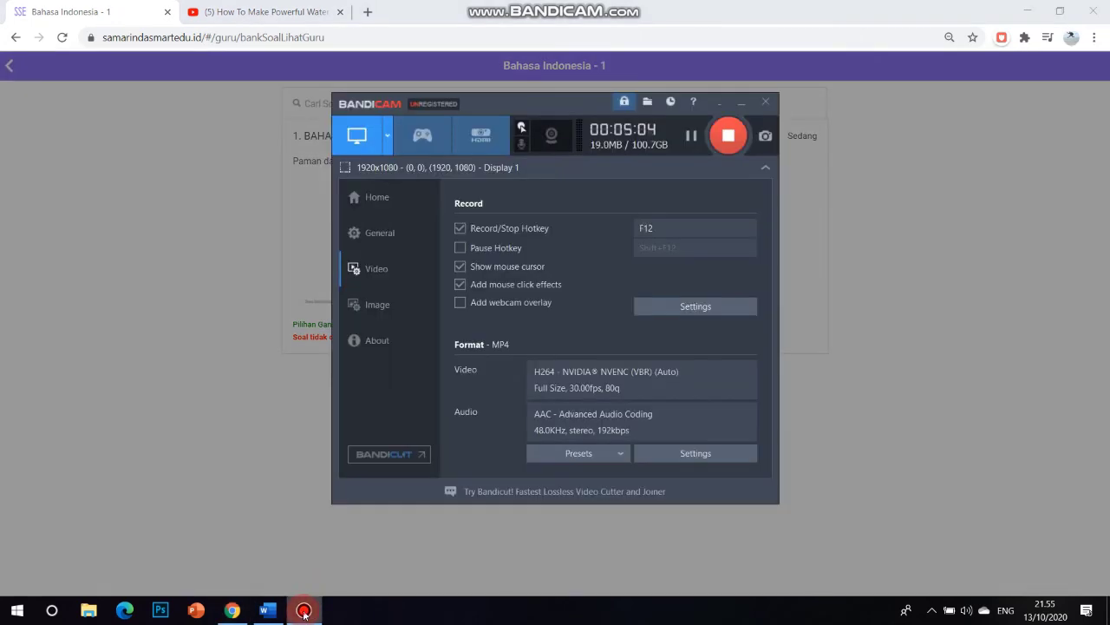
pyautogui.click(304, 610)
pyautogui.click(564, 356)
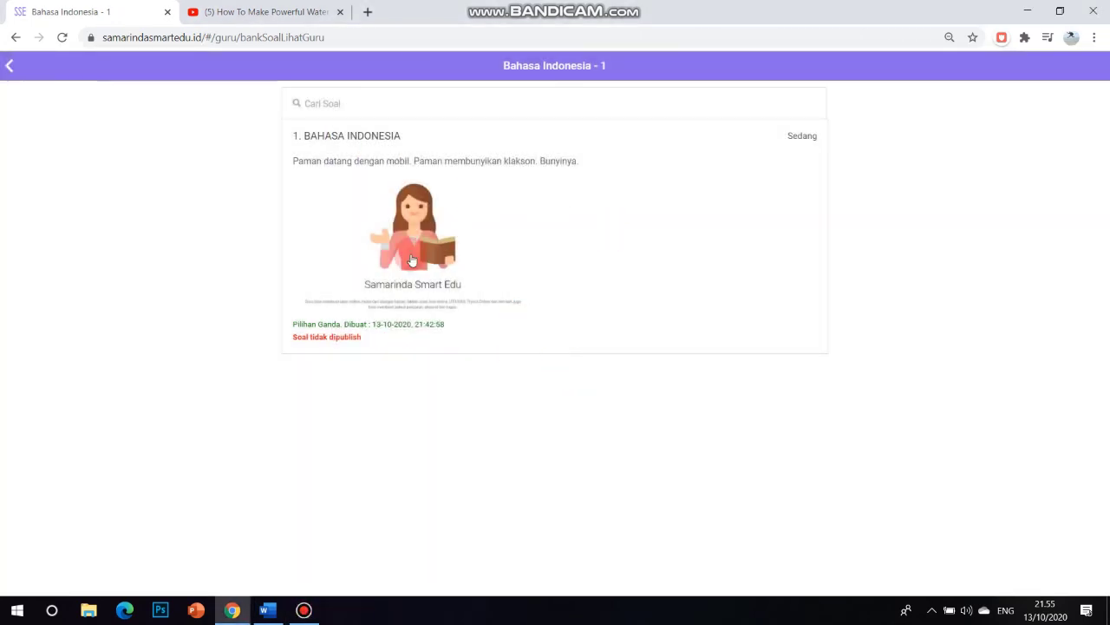
# Step: Open the Bahasa Indonesia question from the class 1 list for editing
pyautogui.click(458, 293)
pyautogui.click(449, 217)
pyautogui.click(575, 482)
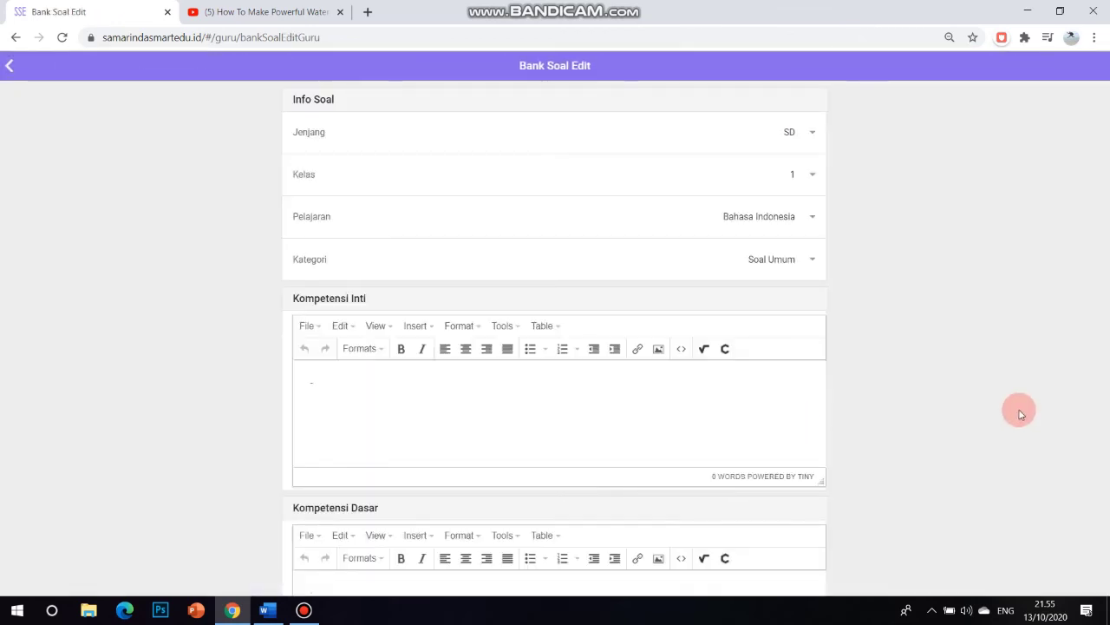
# Step: Examine how the saved question text and its image are laid out in the Isi Soal area
pyautogui.scroll(-7, 972, 439)
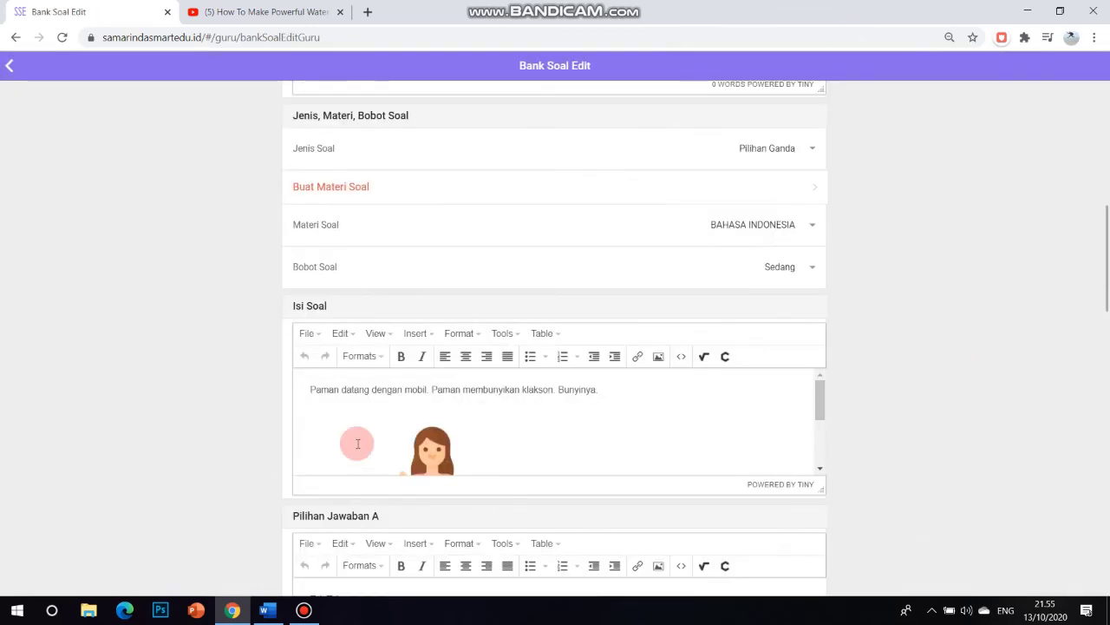
pyautogui.scroll(-3, 625, 429)
pyautogui.scroll(3, 598, 433)
pyautogui.scroll(-3, 437, 437)
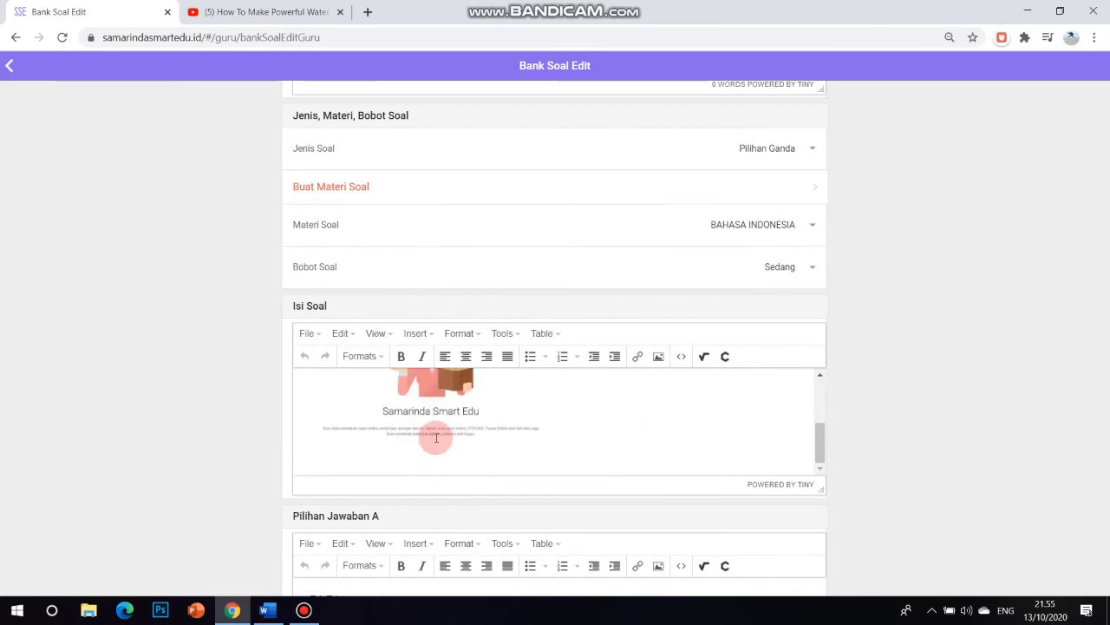
pyautogui.scroll(3, 458, 431)
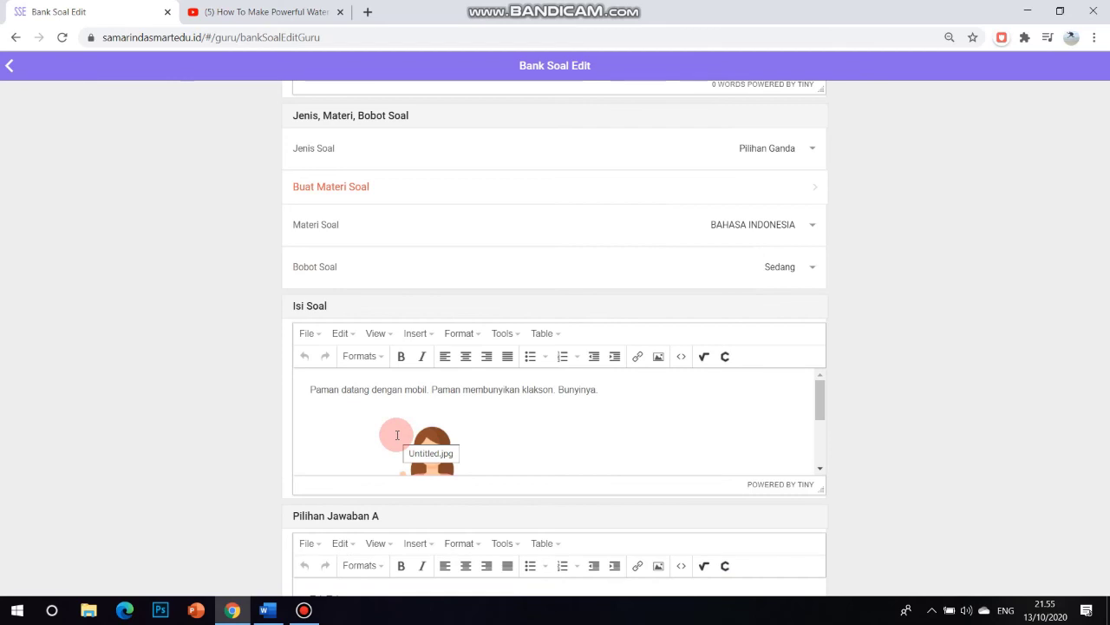
pyautogui.scroll(-3, 397, 435)
pyautogui.scroll(3, 486, 467)
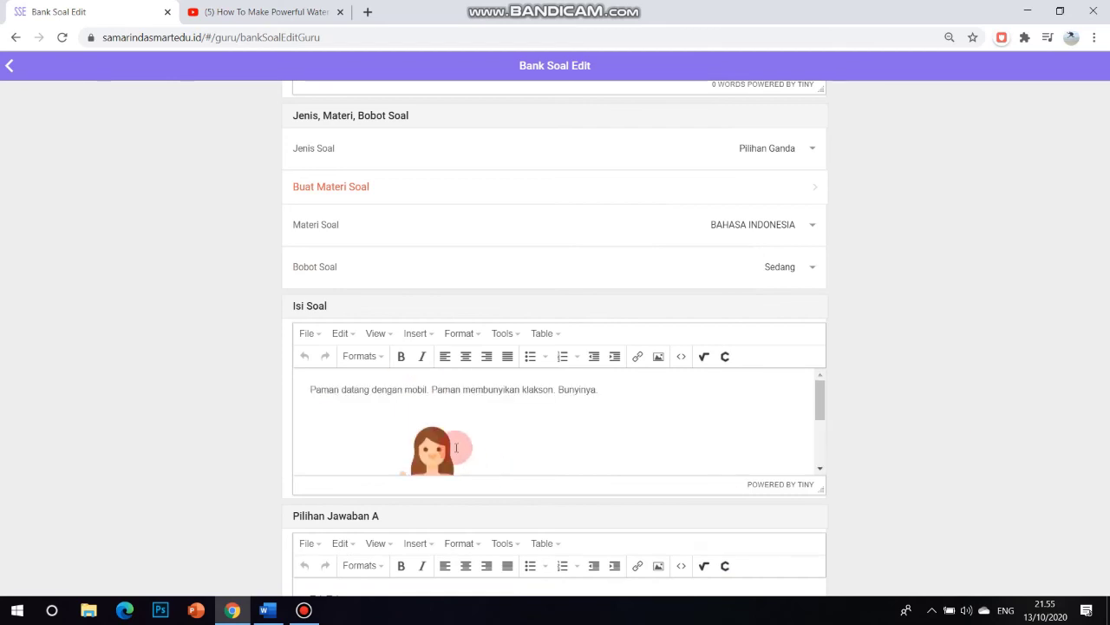
pyautogui.scroll(-4, 907, 376)
pyautogui.scroll(1, 828, 386)
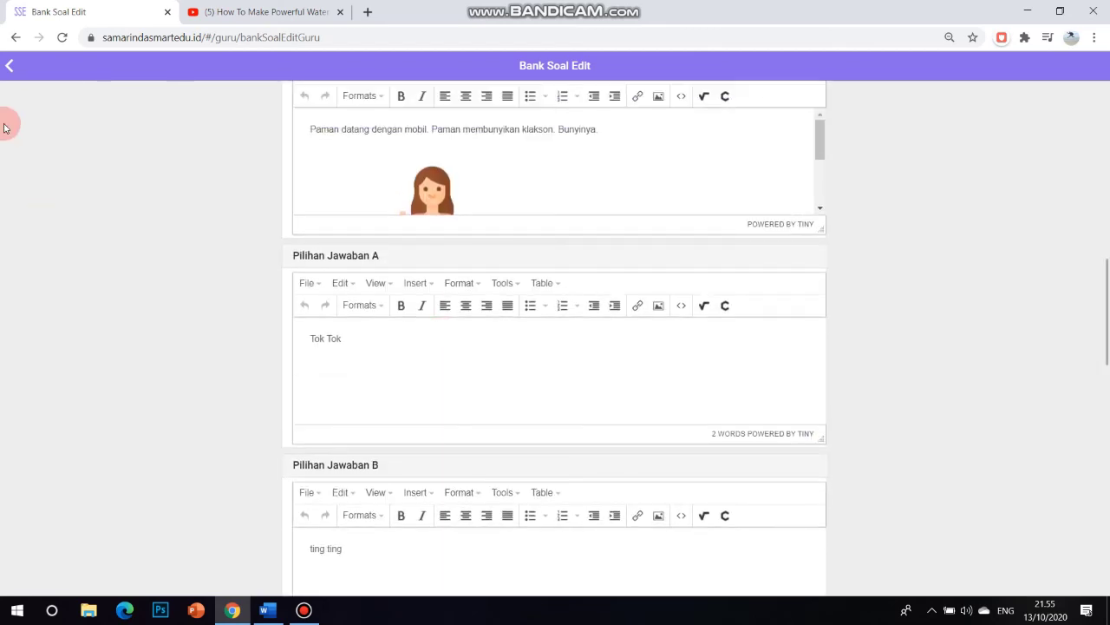
# Step: Go back from the question's edit form to the Bank Soal subject overview
pyautogui.click(13, 66)
pyautogui.click(12, 68)
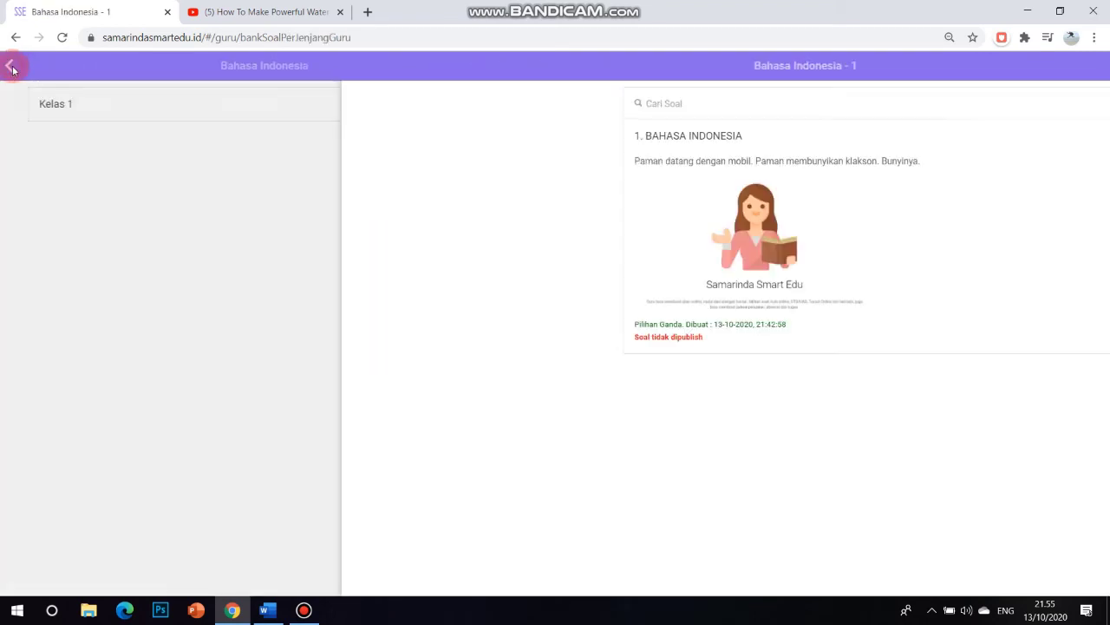
pyautogui.click(12, 68)
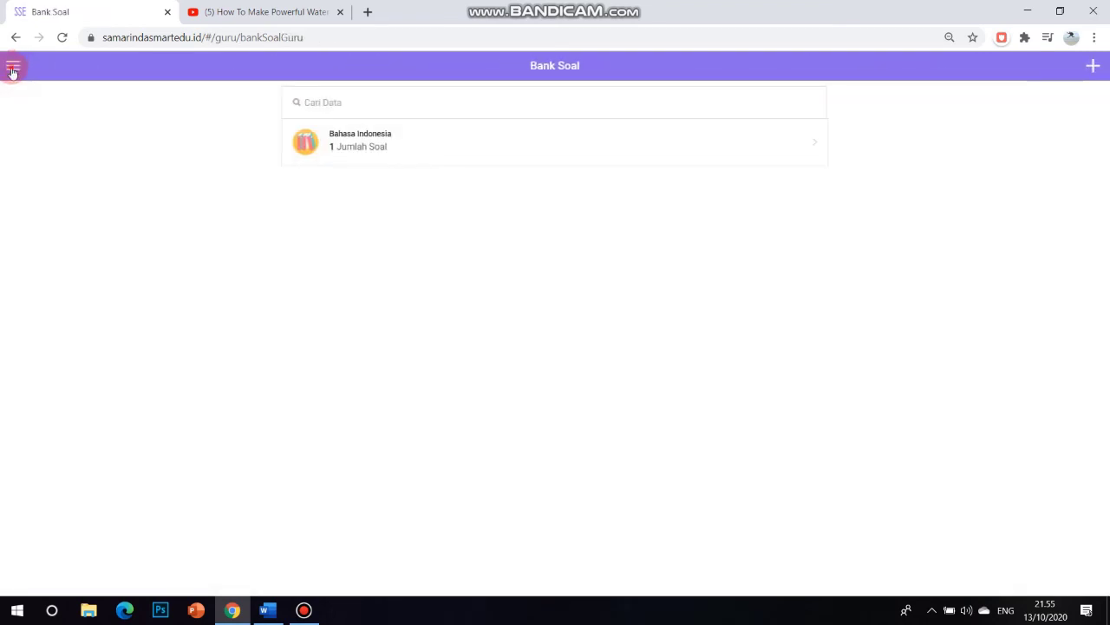
# Step: Open the Bank Soal section again and show the Kelas 1 questions under Bahasa Indonesia
pyautogui.click(13, 71)
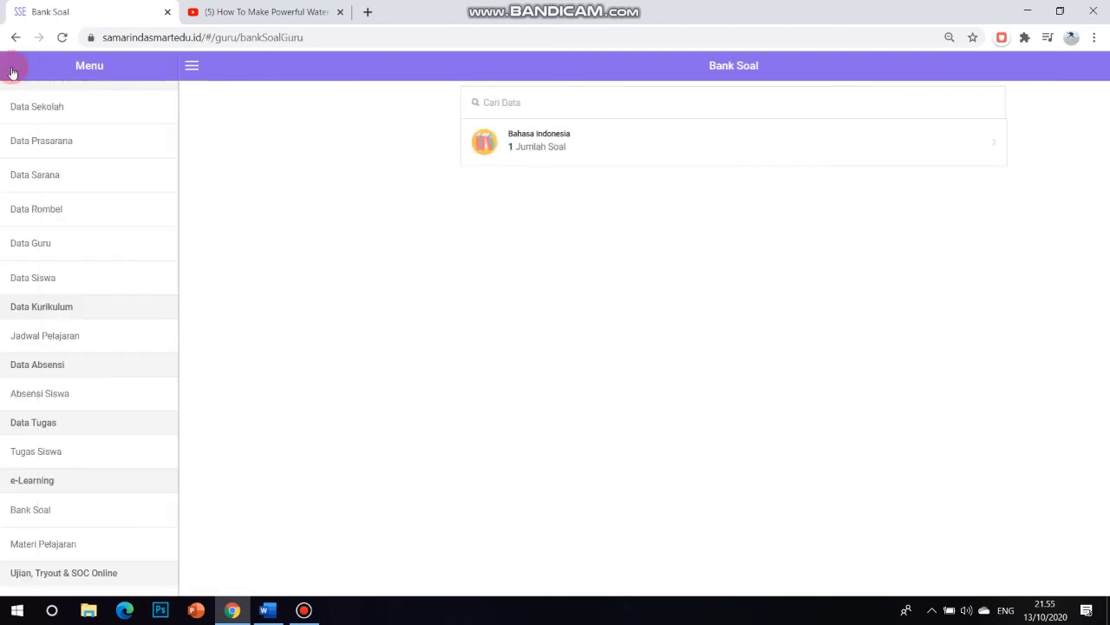
pyautogui.click(32, 509)
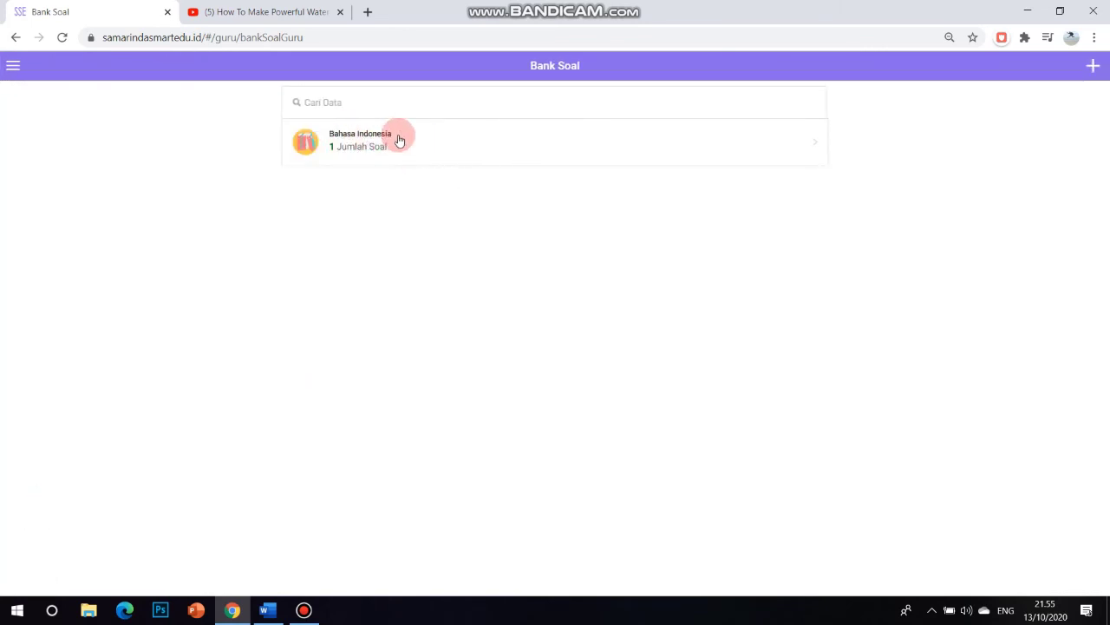
pyautogui.click(369, 142)
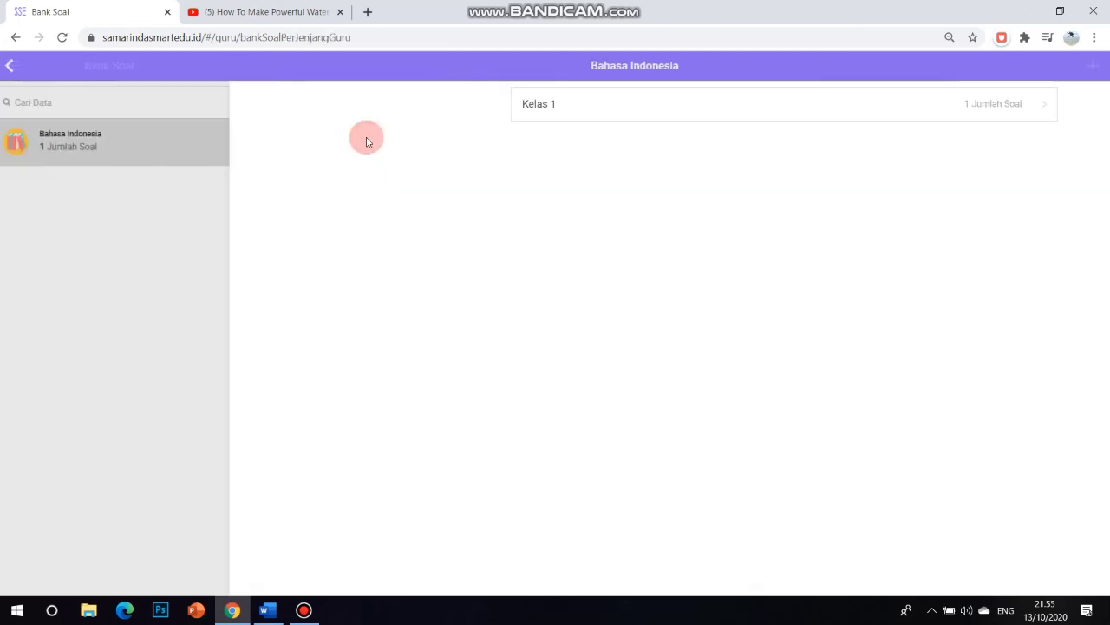
pyautogui.click(708, 106)
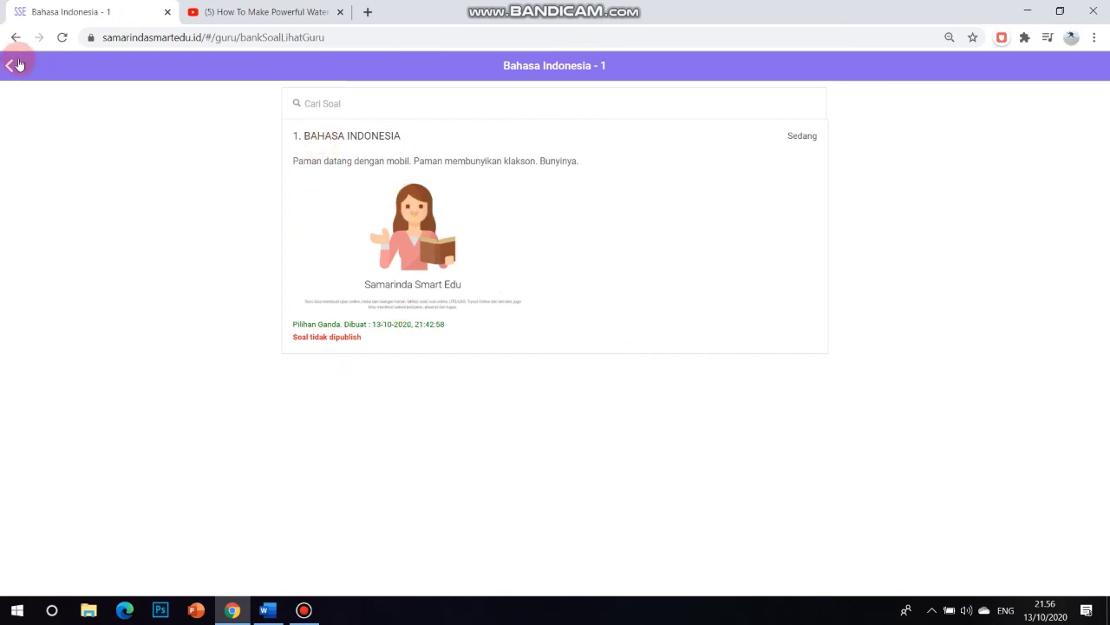
# Step: Open the listed question for editing and try switching its Publish option on and back off
pyautogui.click(527, 186)
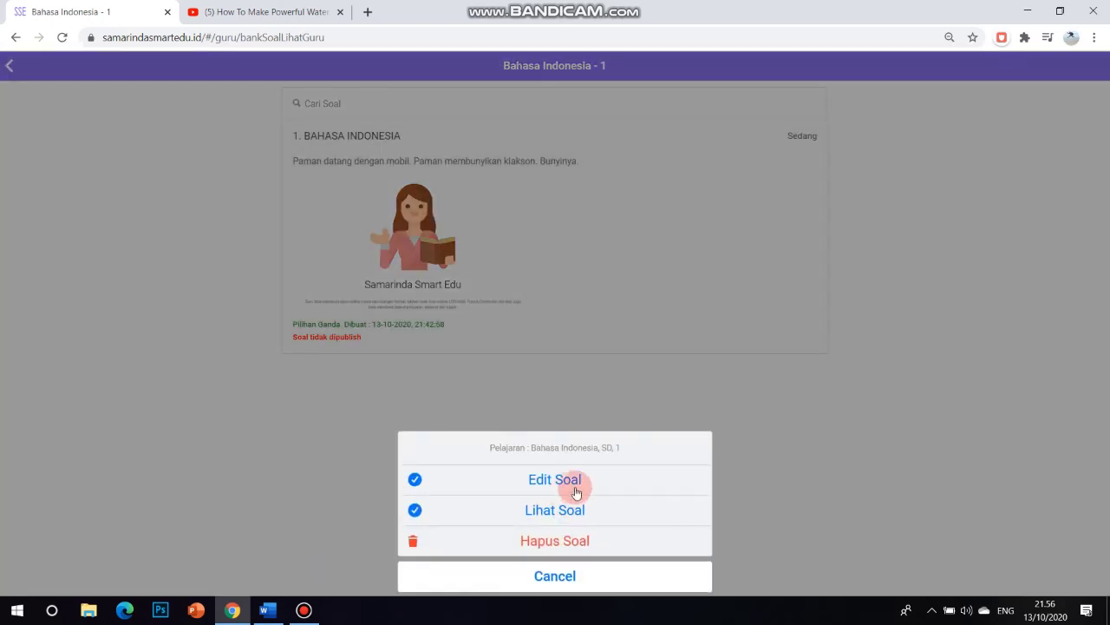
pyautogui.click(575, 482)
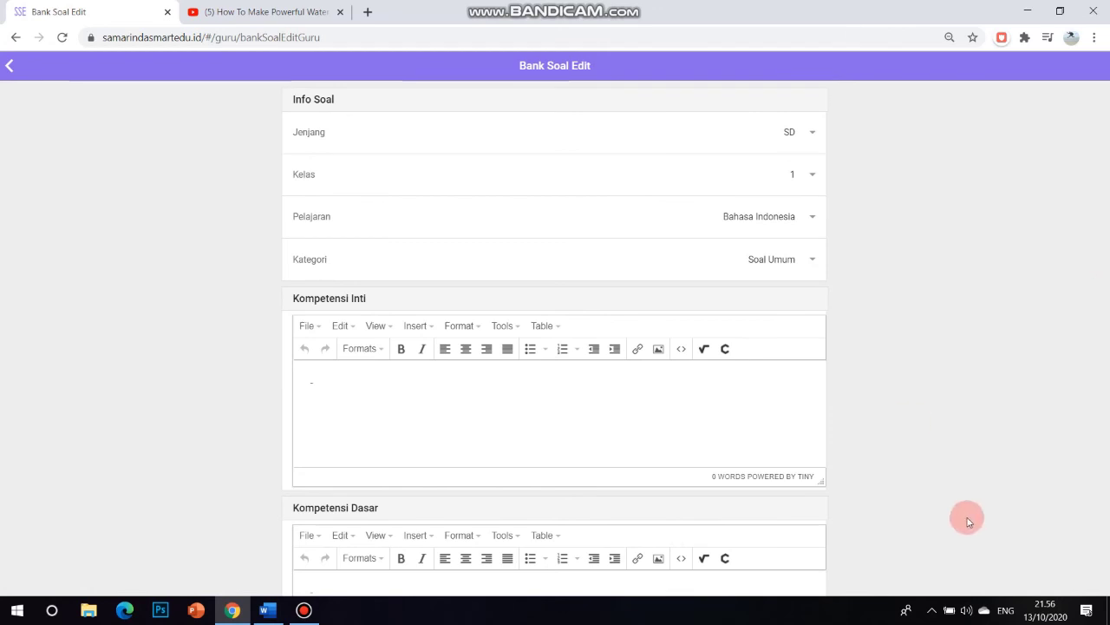
pyautogui.scroll(-15, 969, 521)
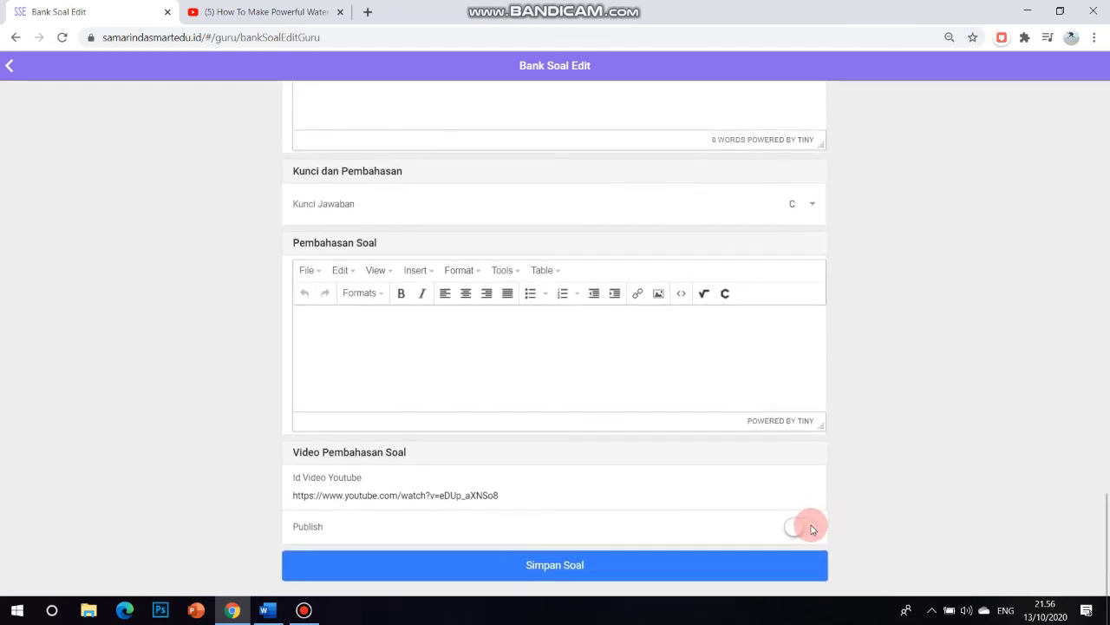
pyautogui.click(811, 530)
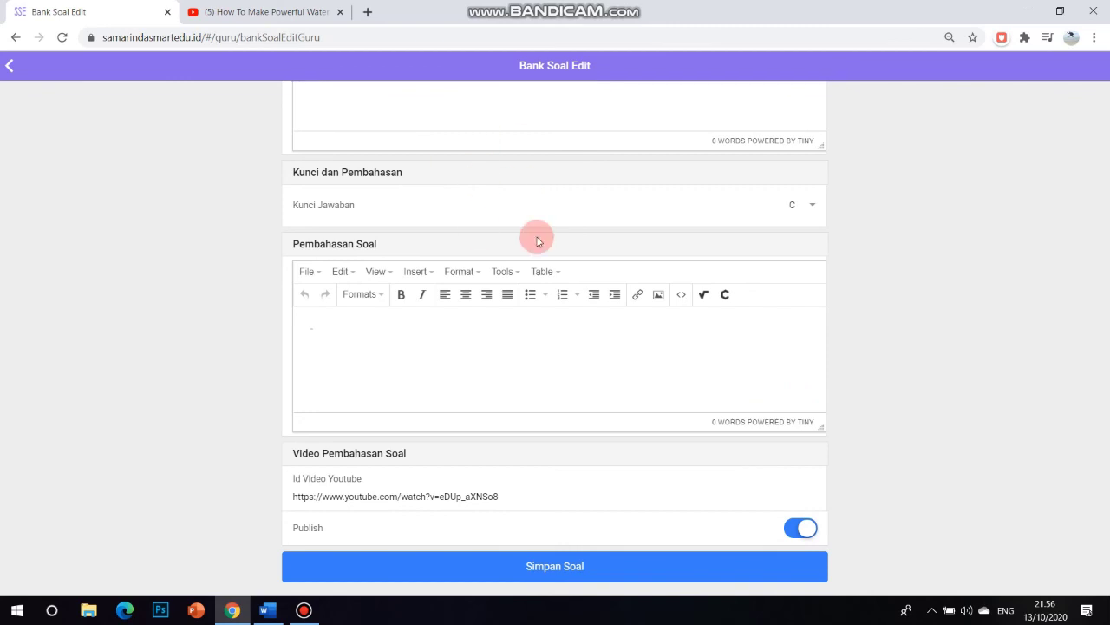
pyautogui.click(796, 529)
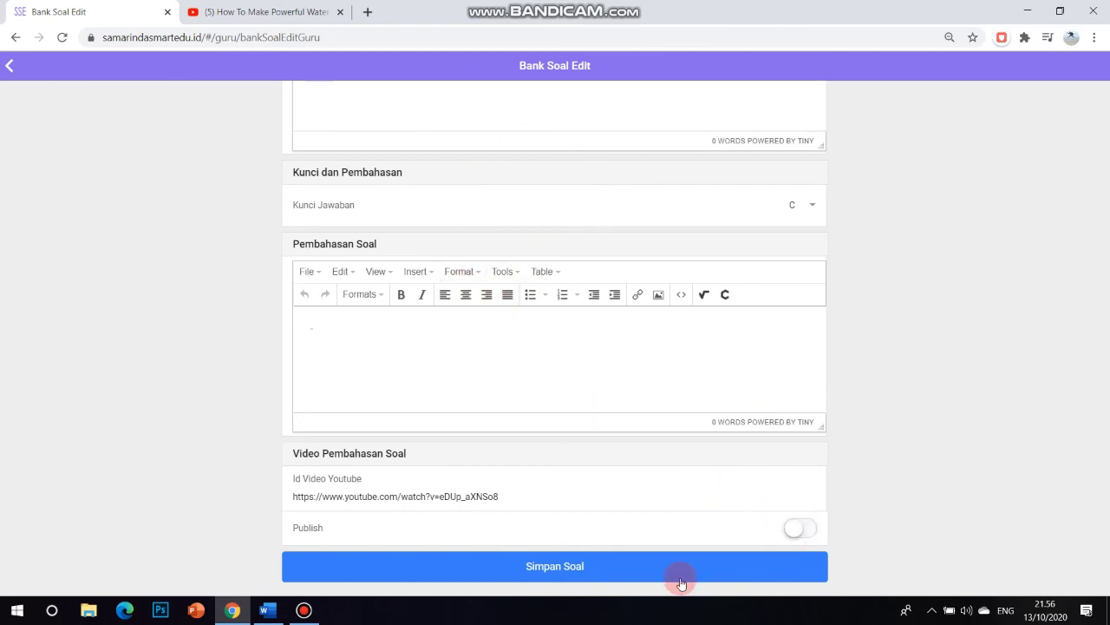
# Step: Leave the edit form without saving and return to the Bank Soal subject overview
pyautogui.click(9, 75)
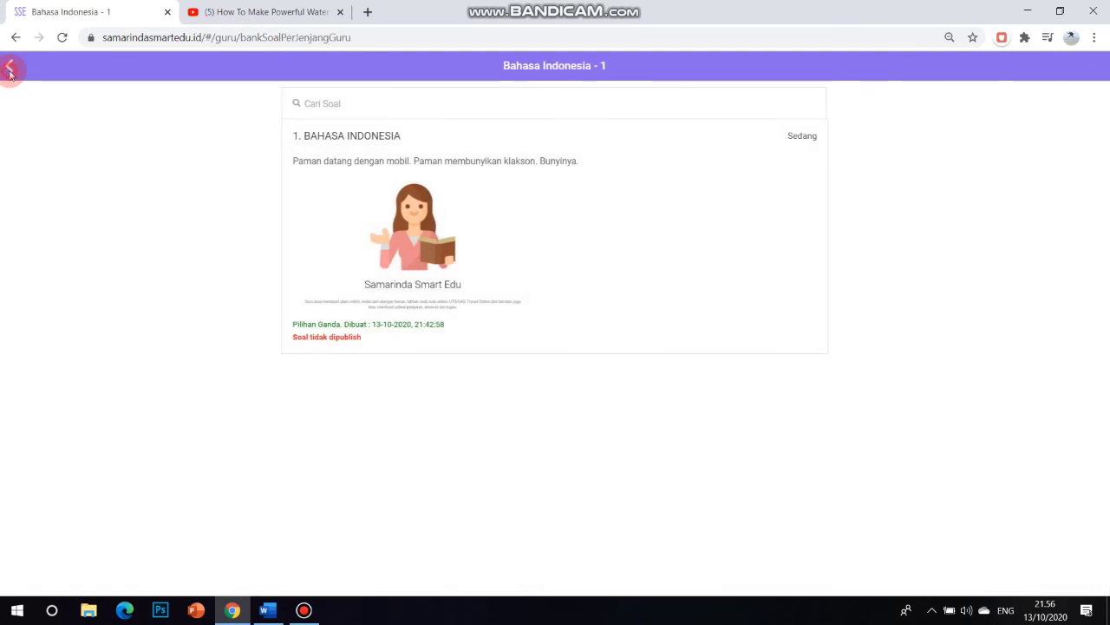
pyautogui.click(10, 74)
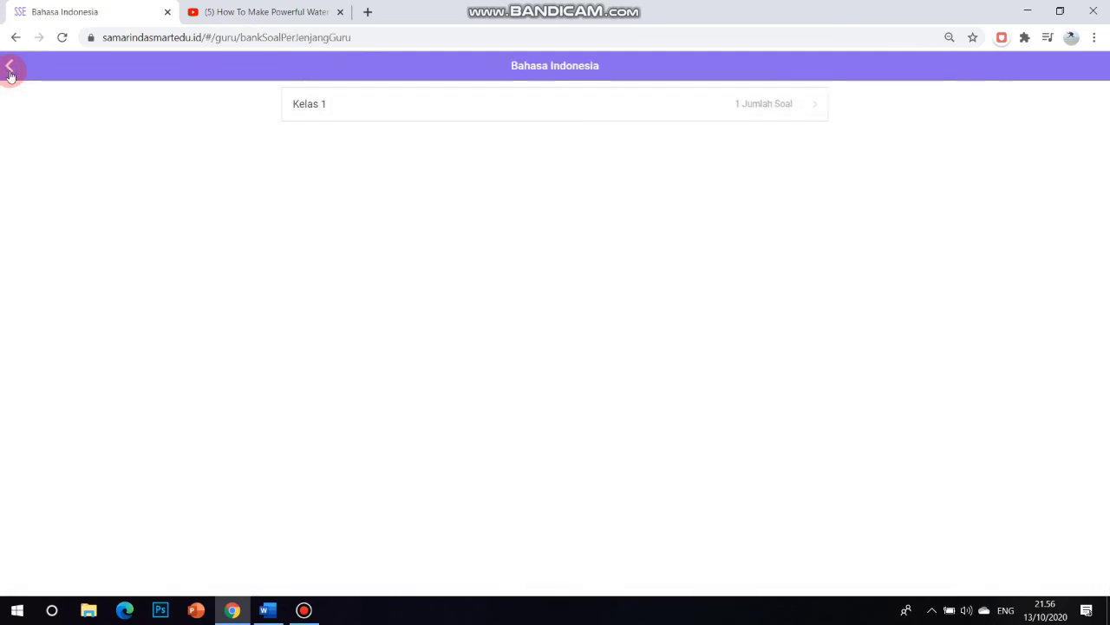
pyautogui.click(13, 67)
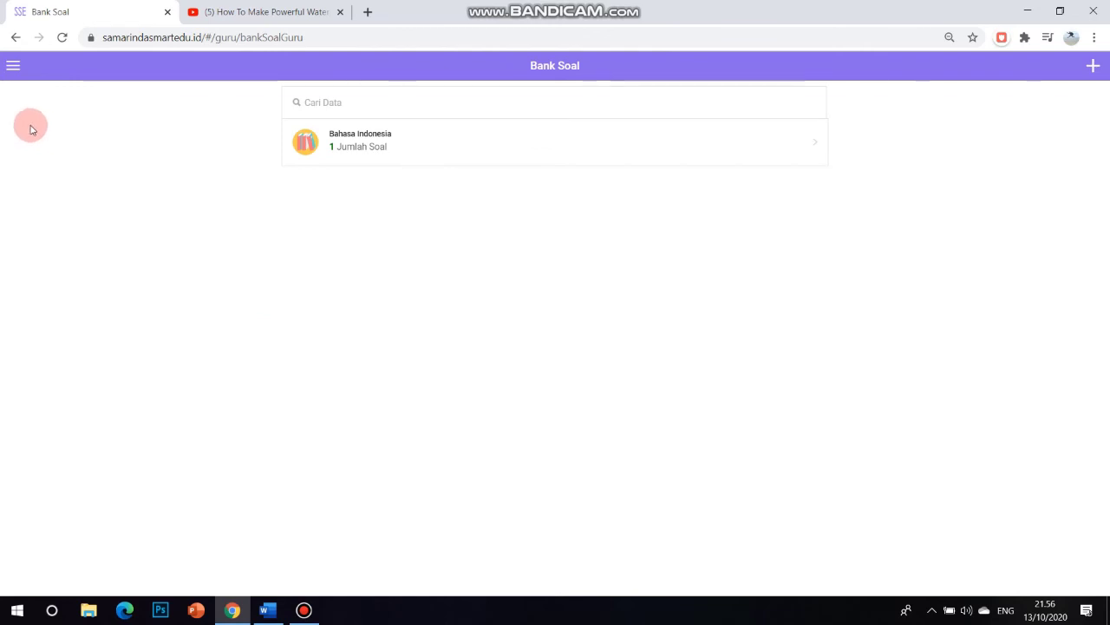
# Step: Show the main menu and view its e-Learning and Ujian, Tryout & SOC Online entries
pyautogui.click(13, 66)
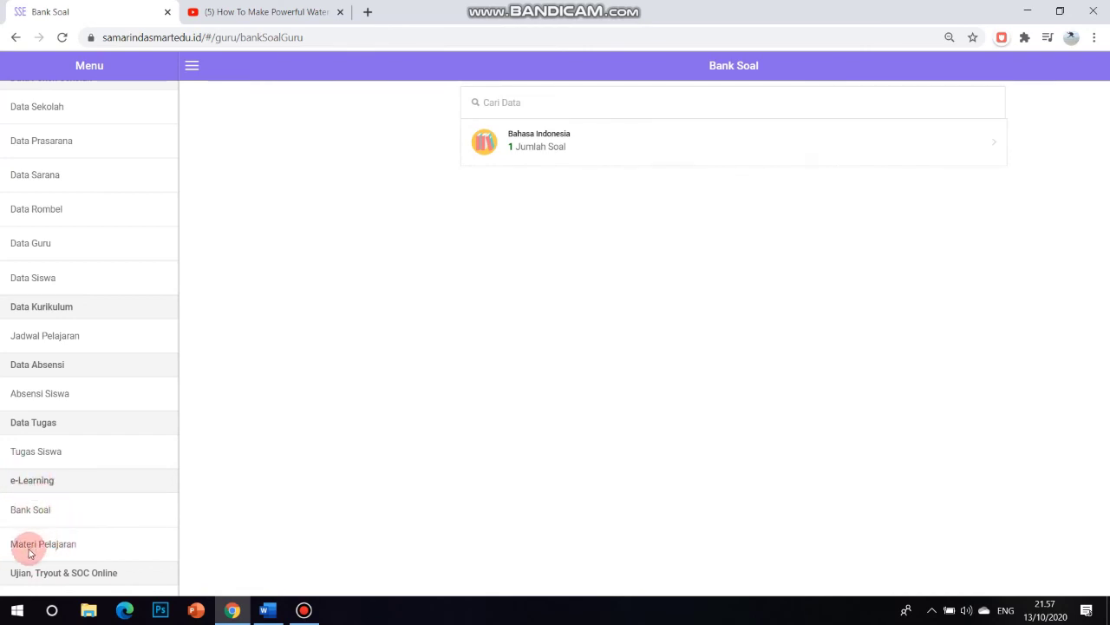
pyautogui.scroll(-1, 81, 572)
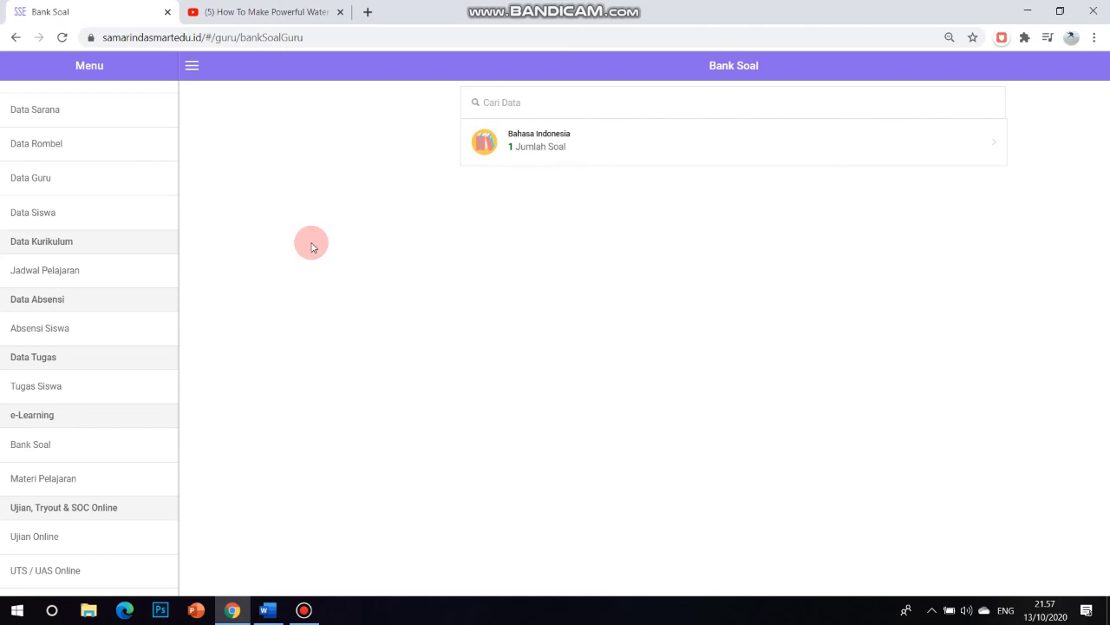
pyautogui.click(304, 610)
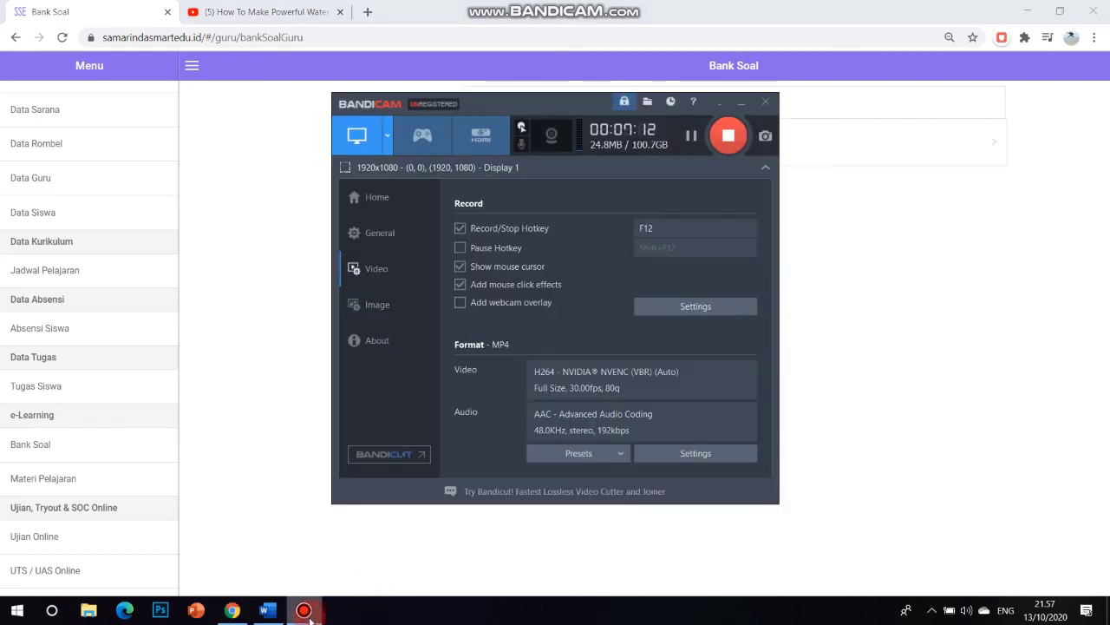